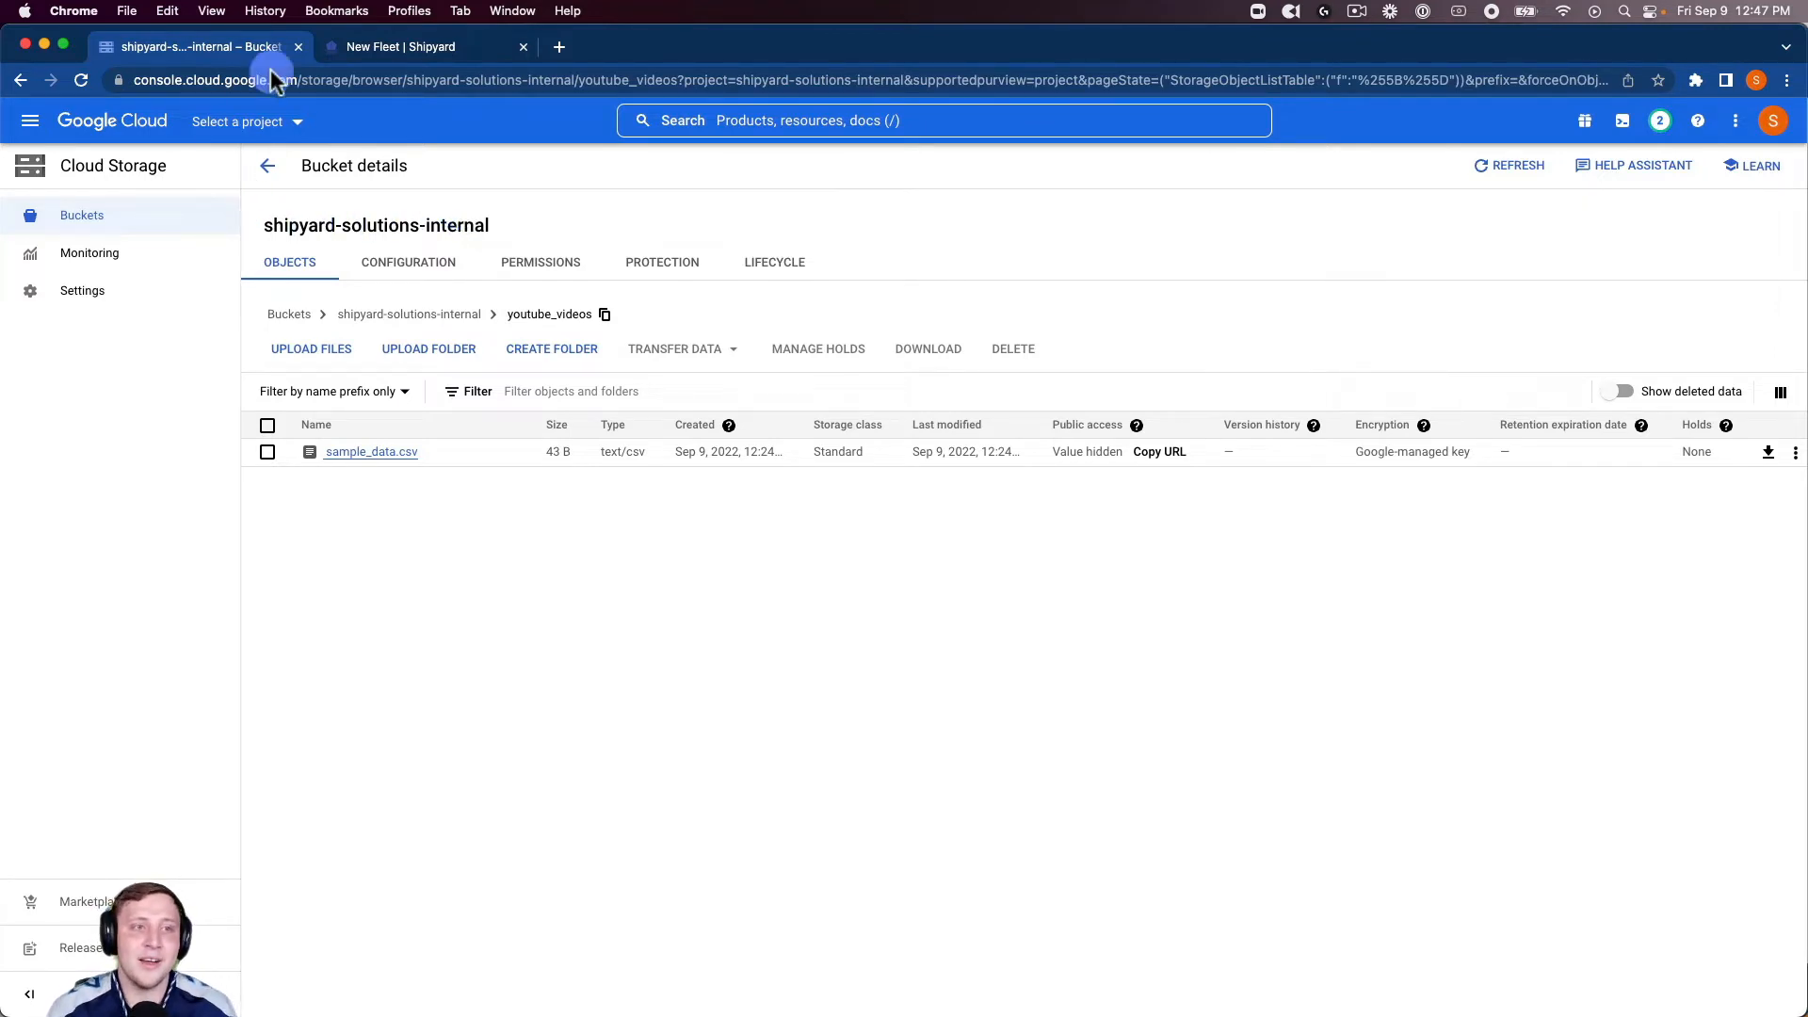
- Switch to the new Shipyard fleet, search for "google clou" and add a Google Cloud Storage Download Files vessel
click(448, 47)
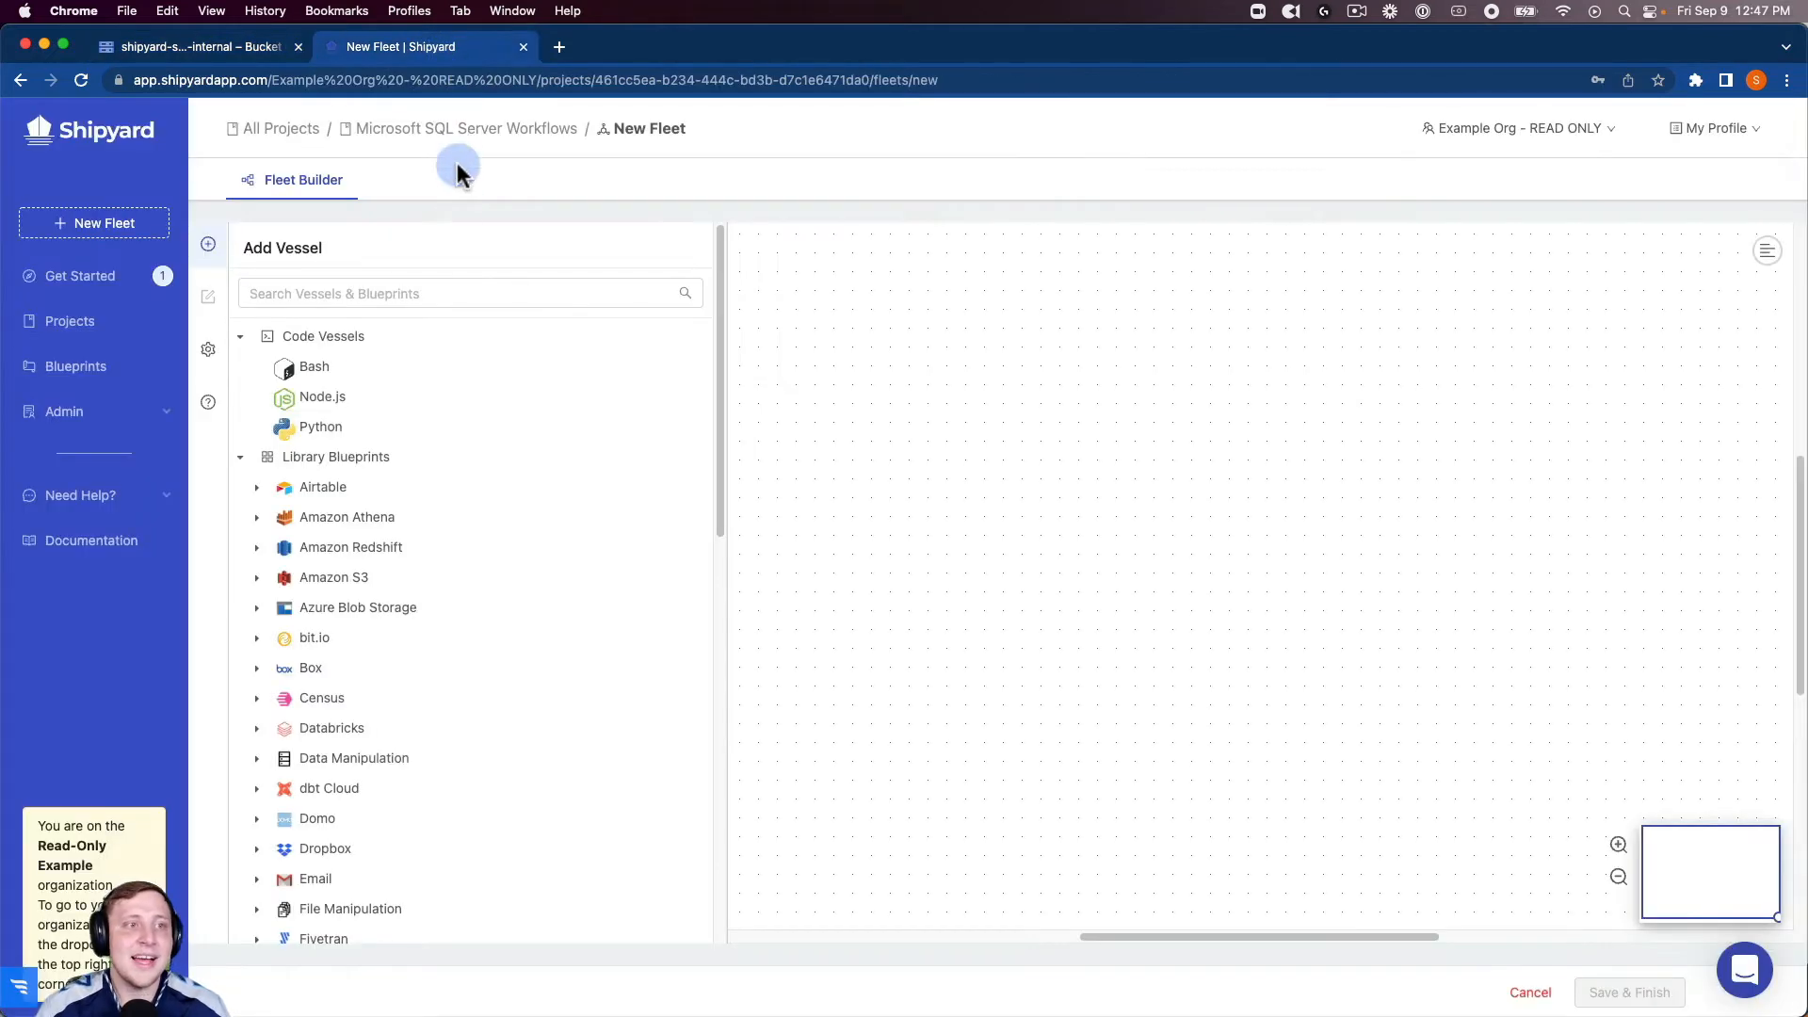
click(455, 292)
text(googl)
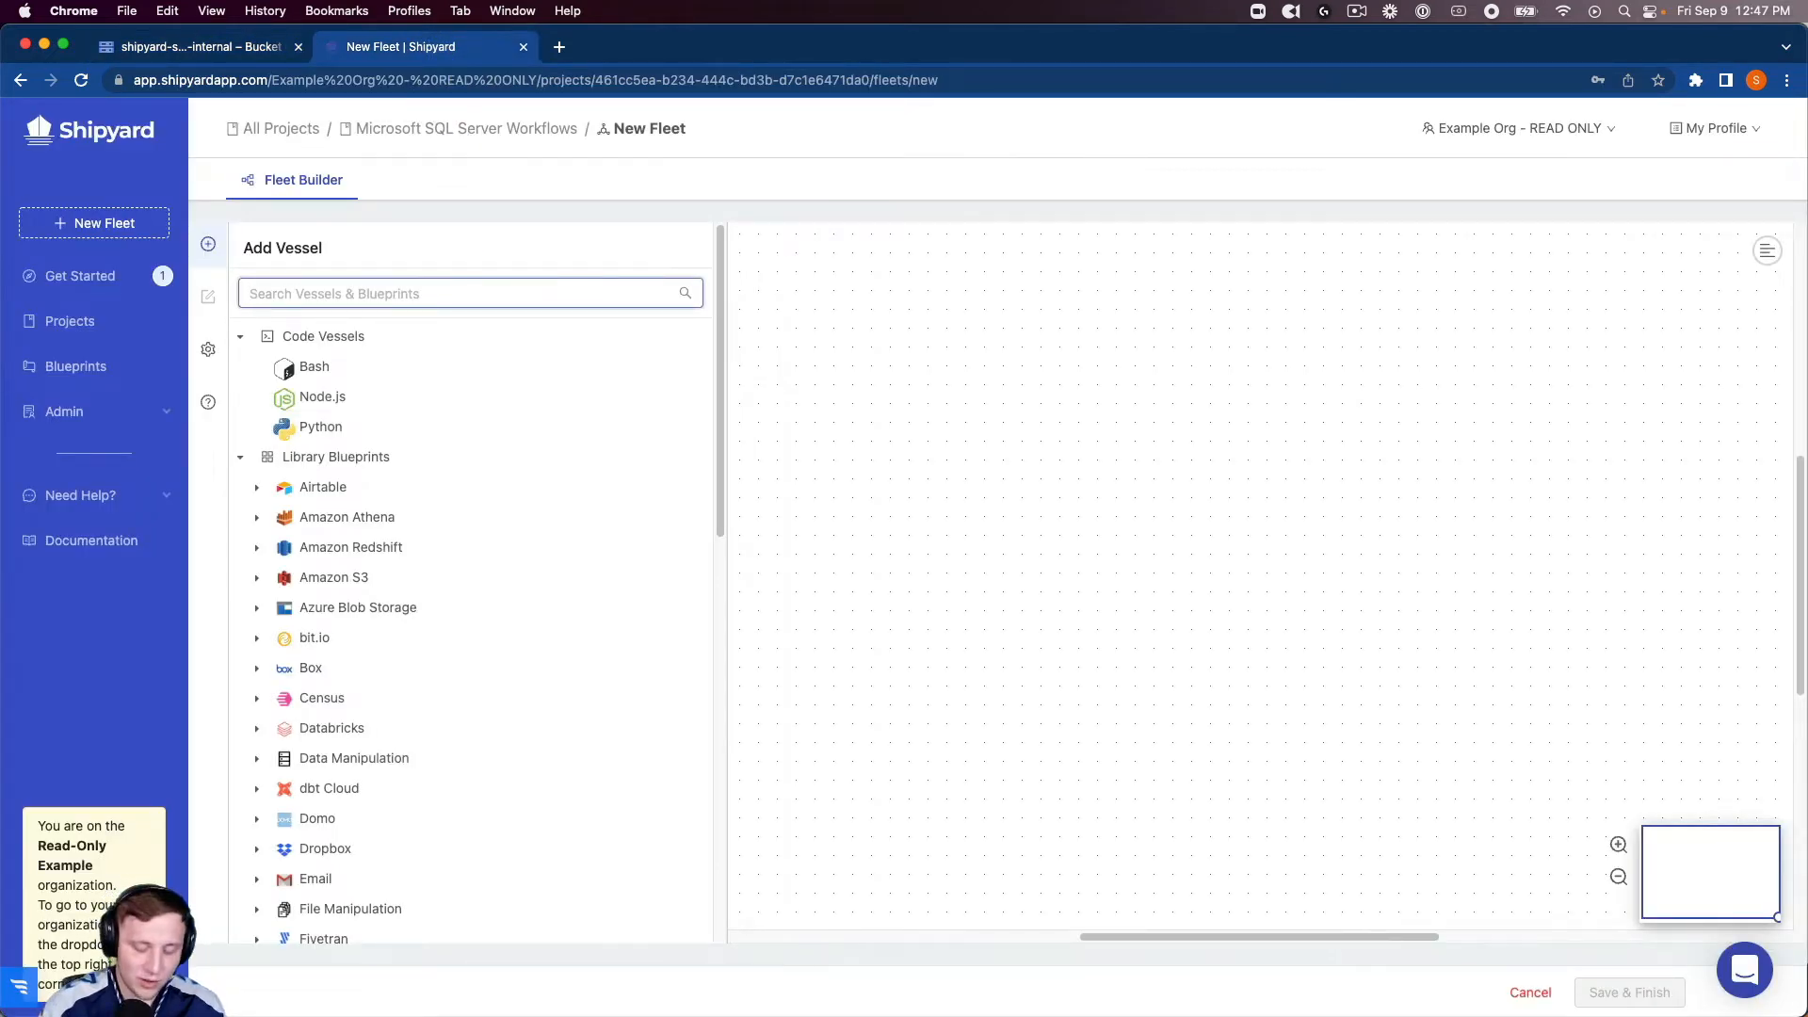
text(e clou)
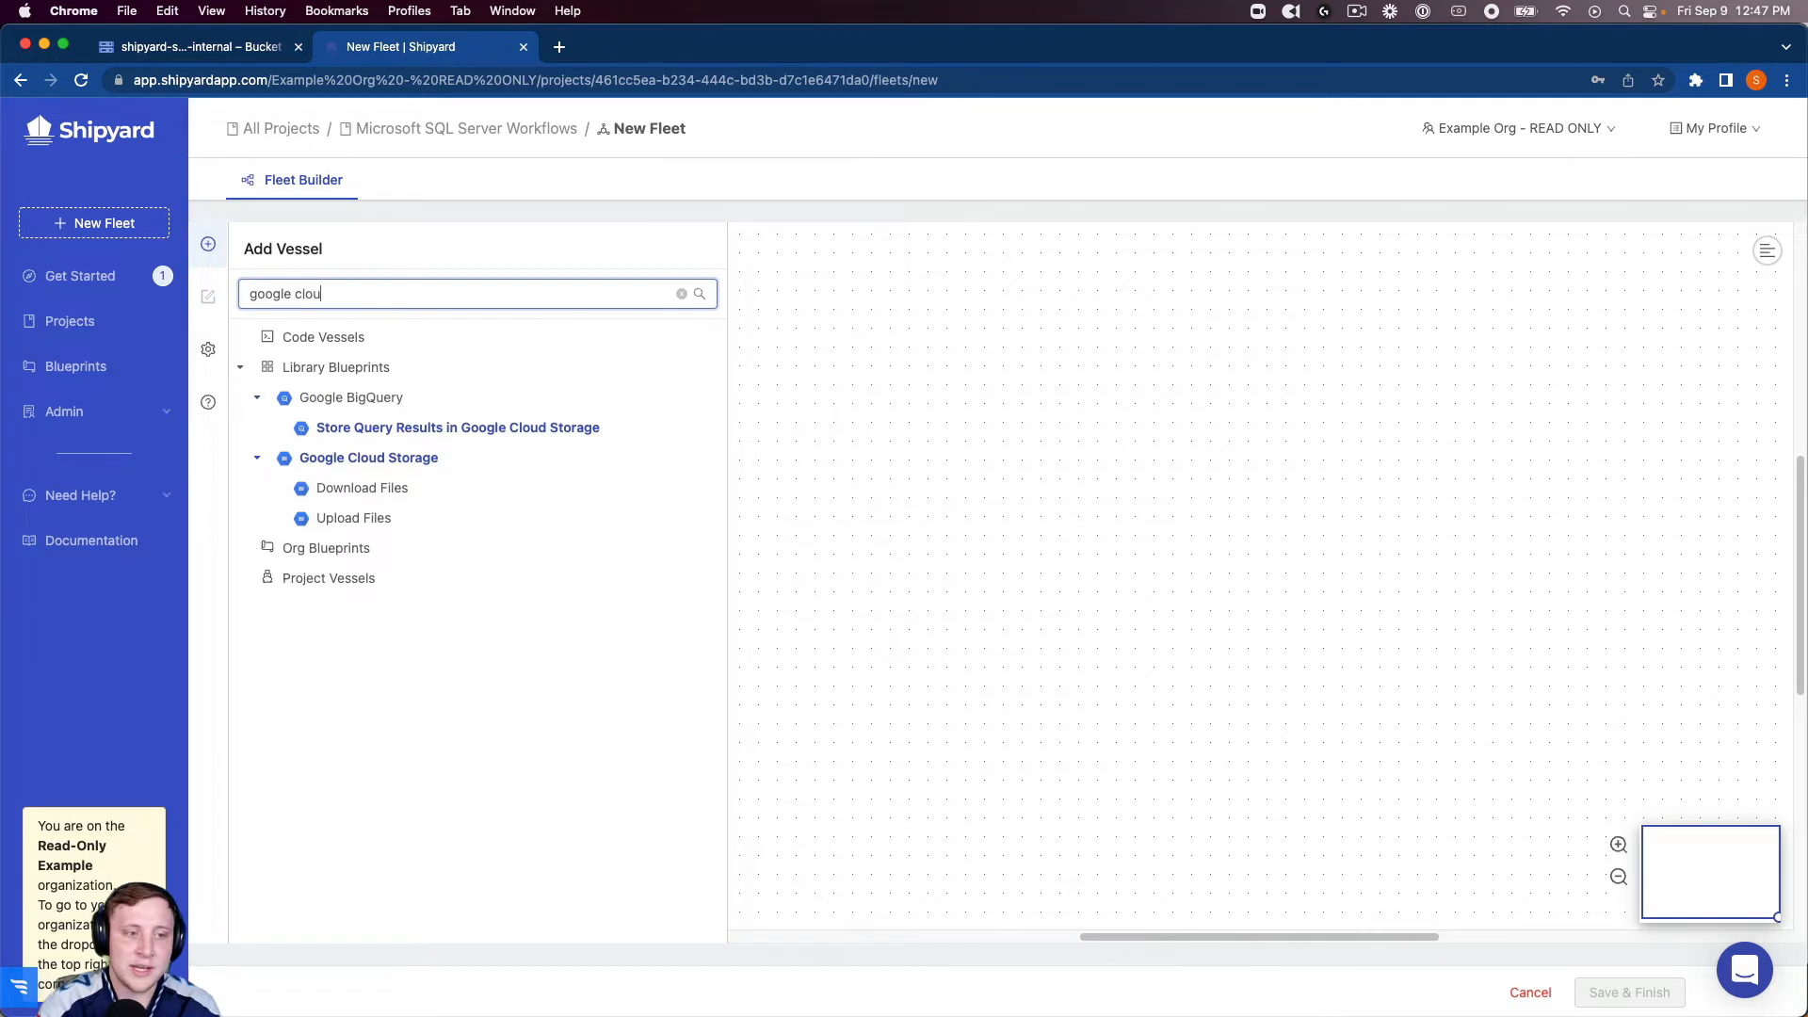
click(509, 484)
- Set the download vessel's bucket name to shipyard-solutions-internal and its GCS folder name to youtube_videos, checking the folder in the Google Cloud bucket
click(502, 631)
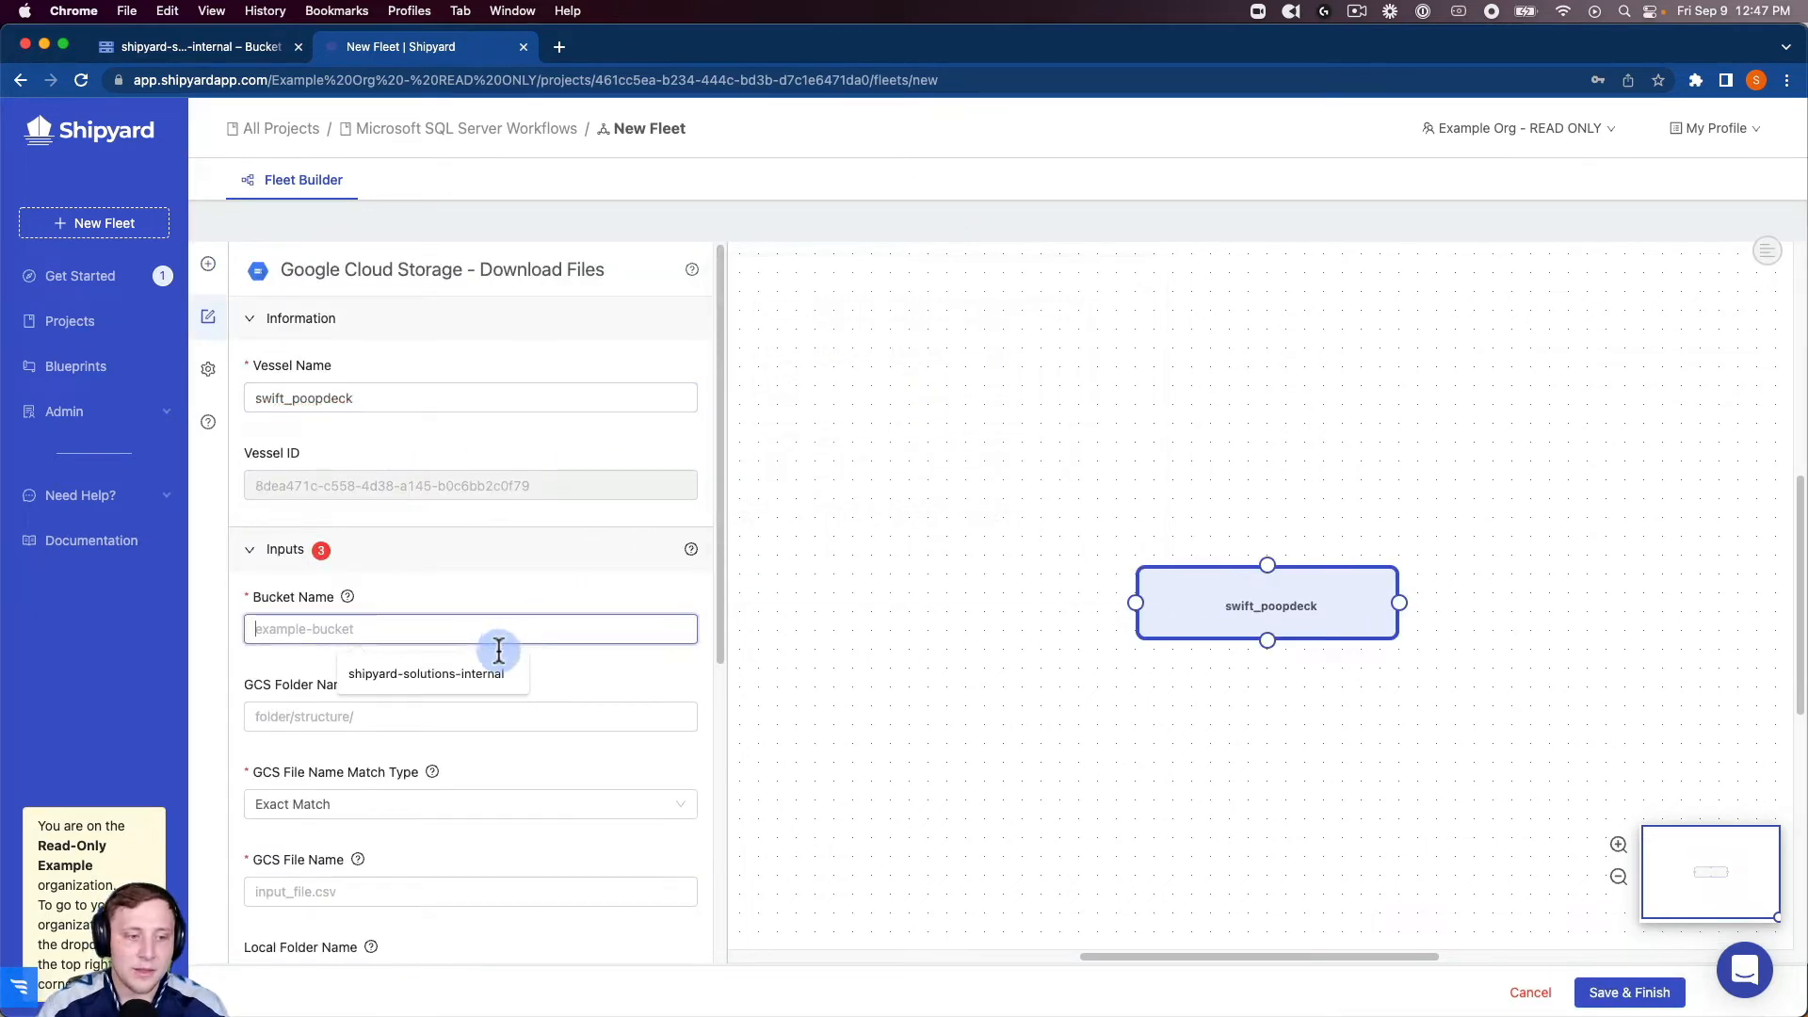
click(486, 674)
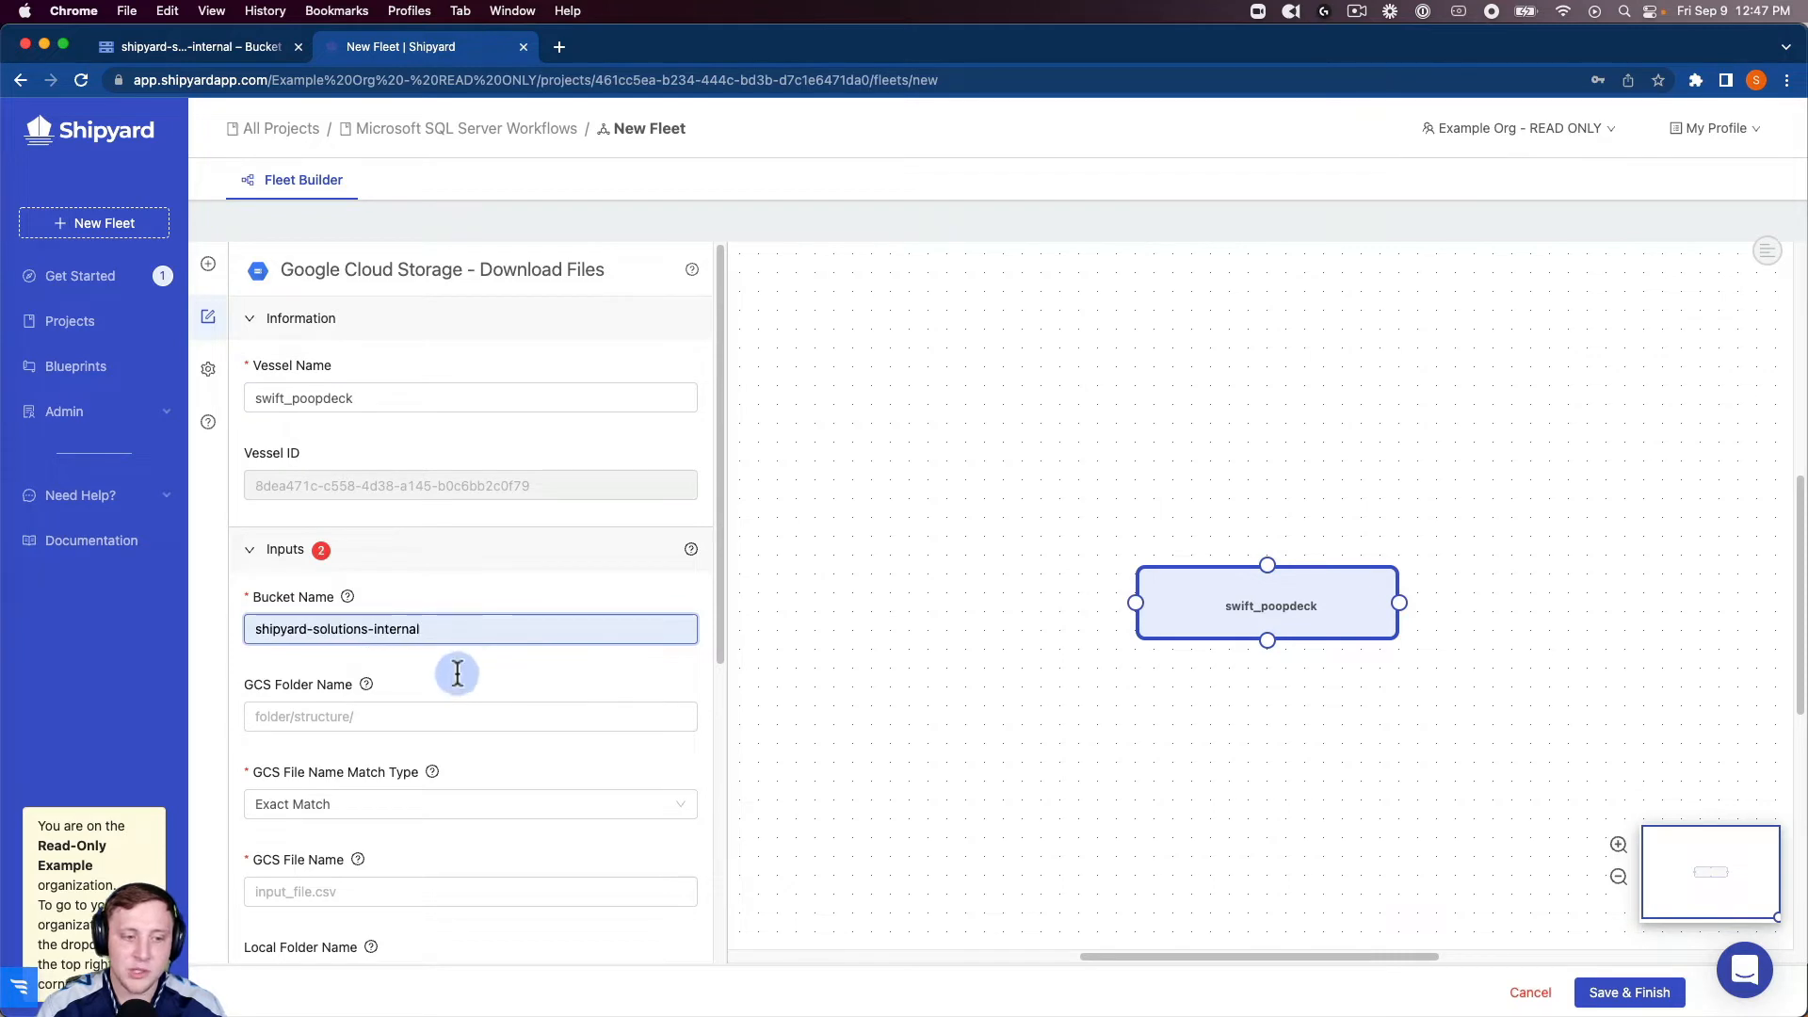
click(431, 727)
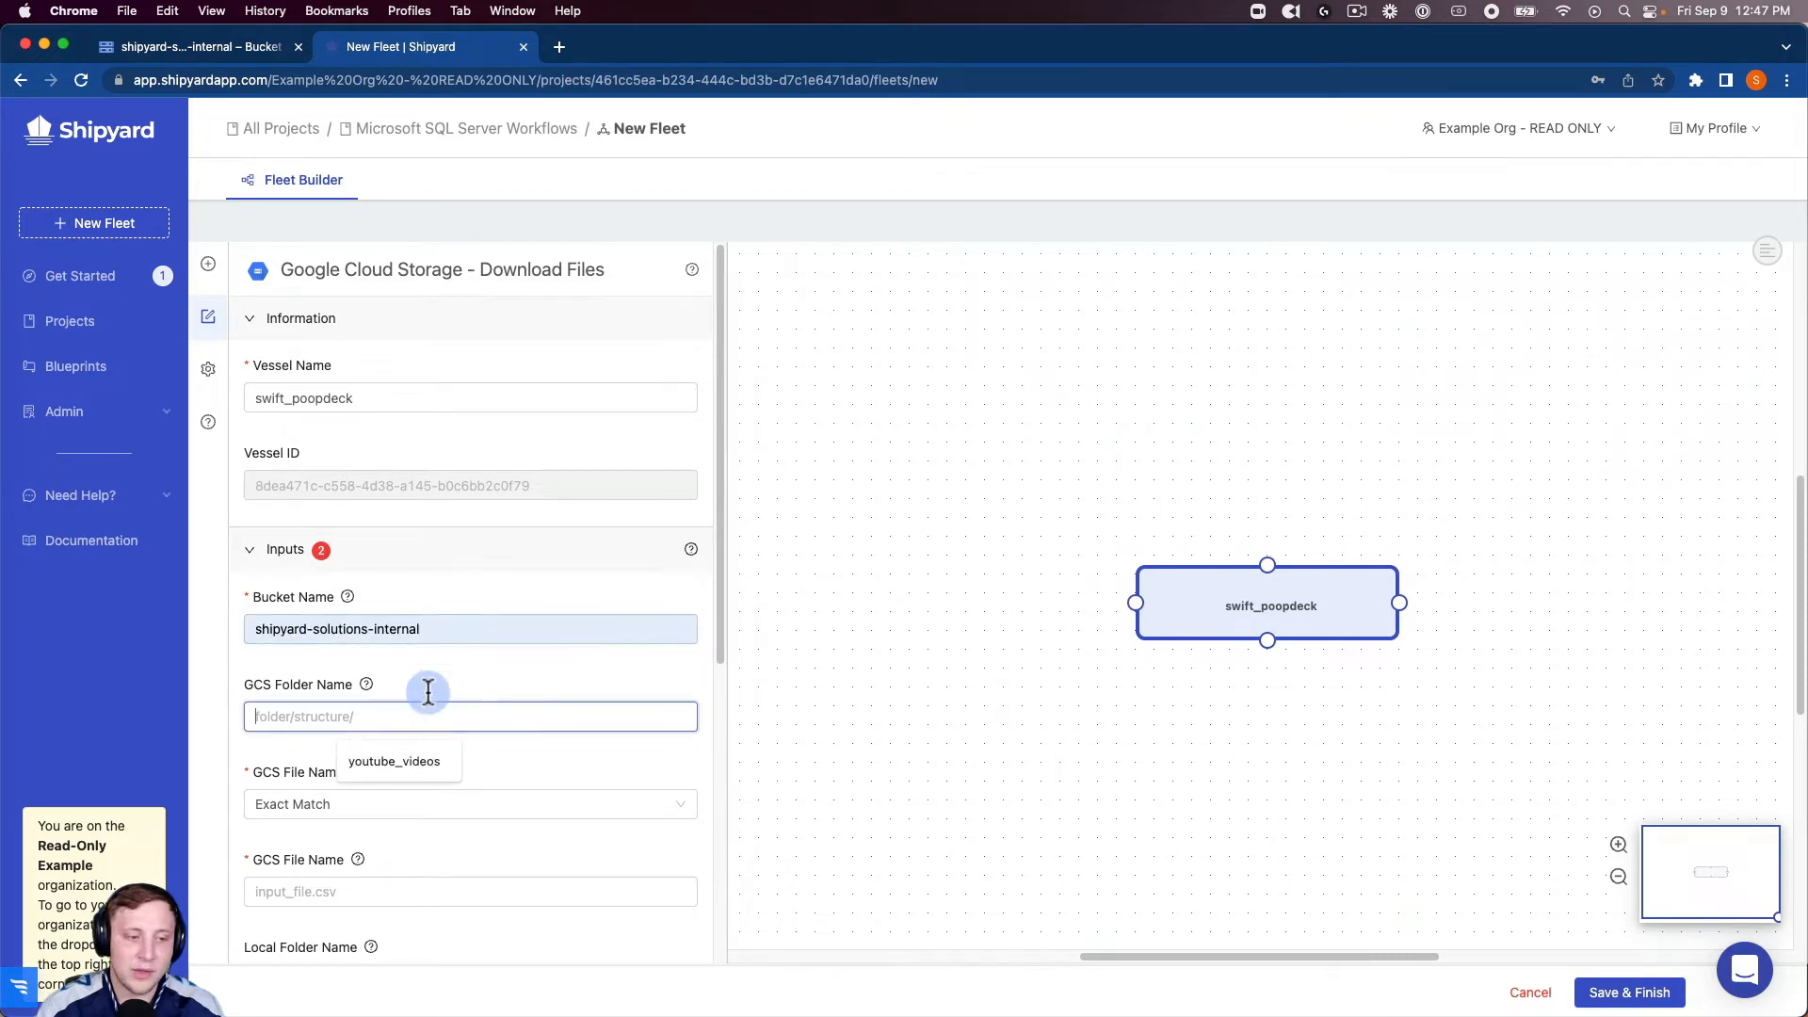
click(228, 47)
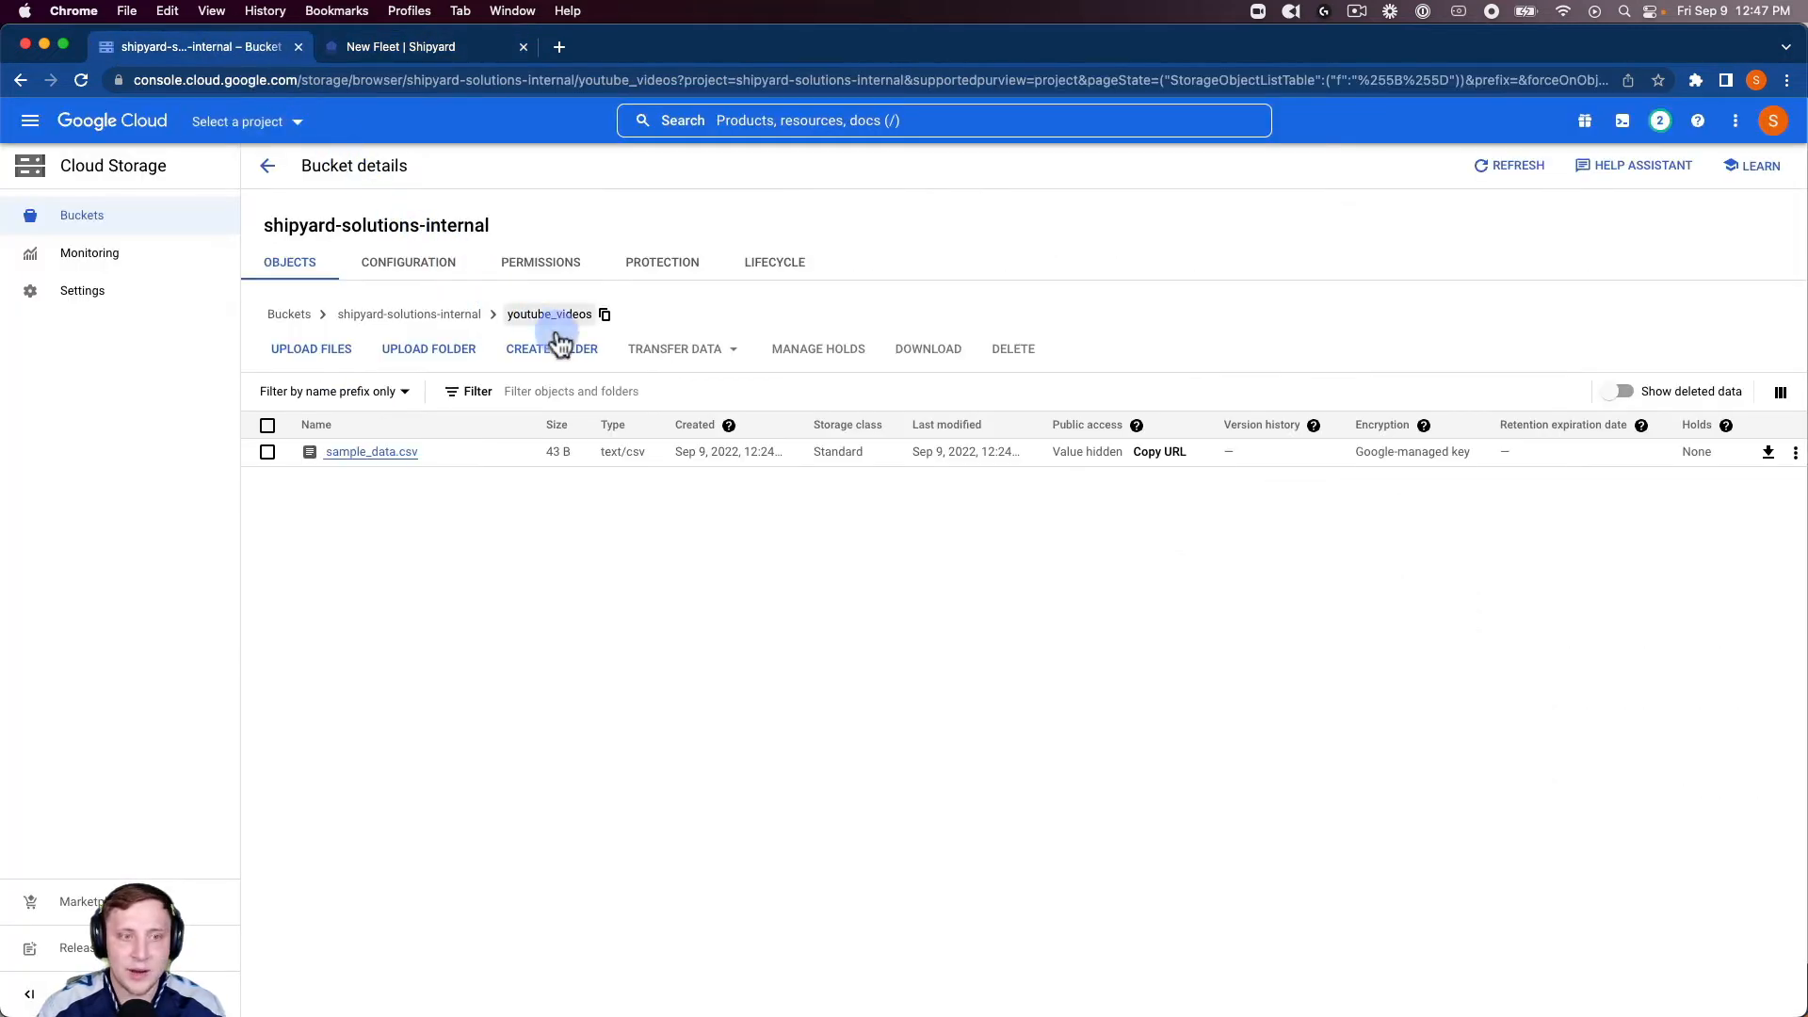
click(415, 47)
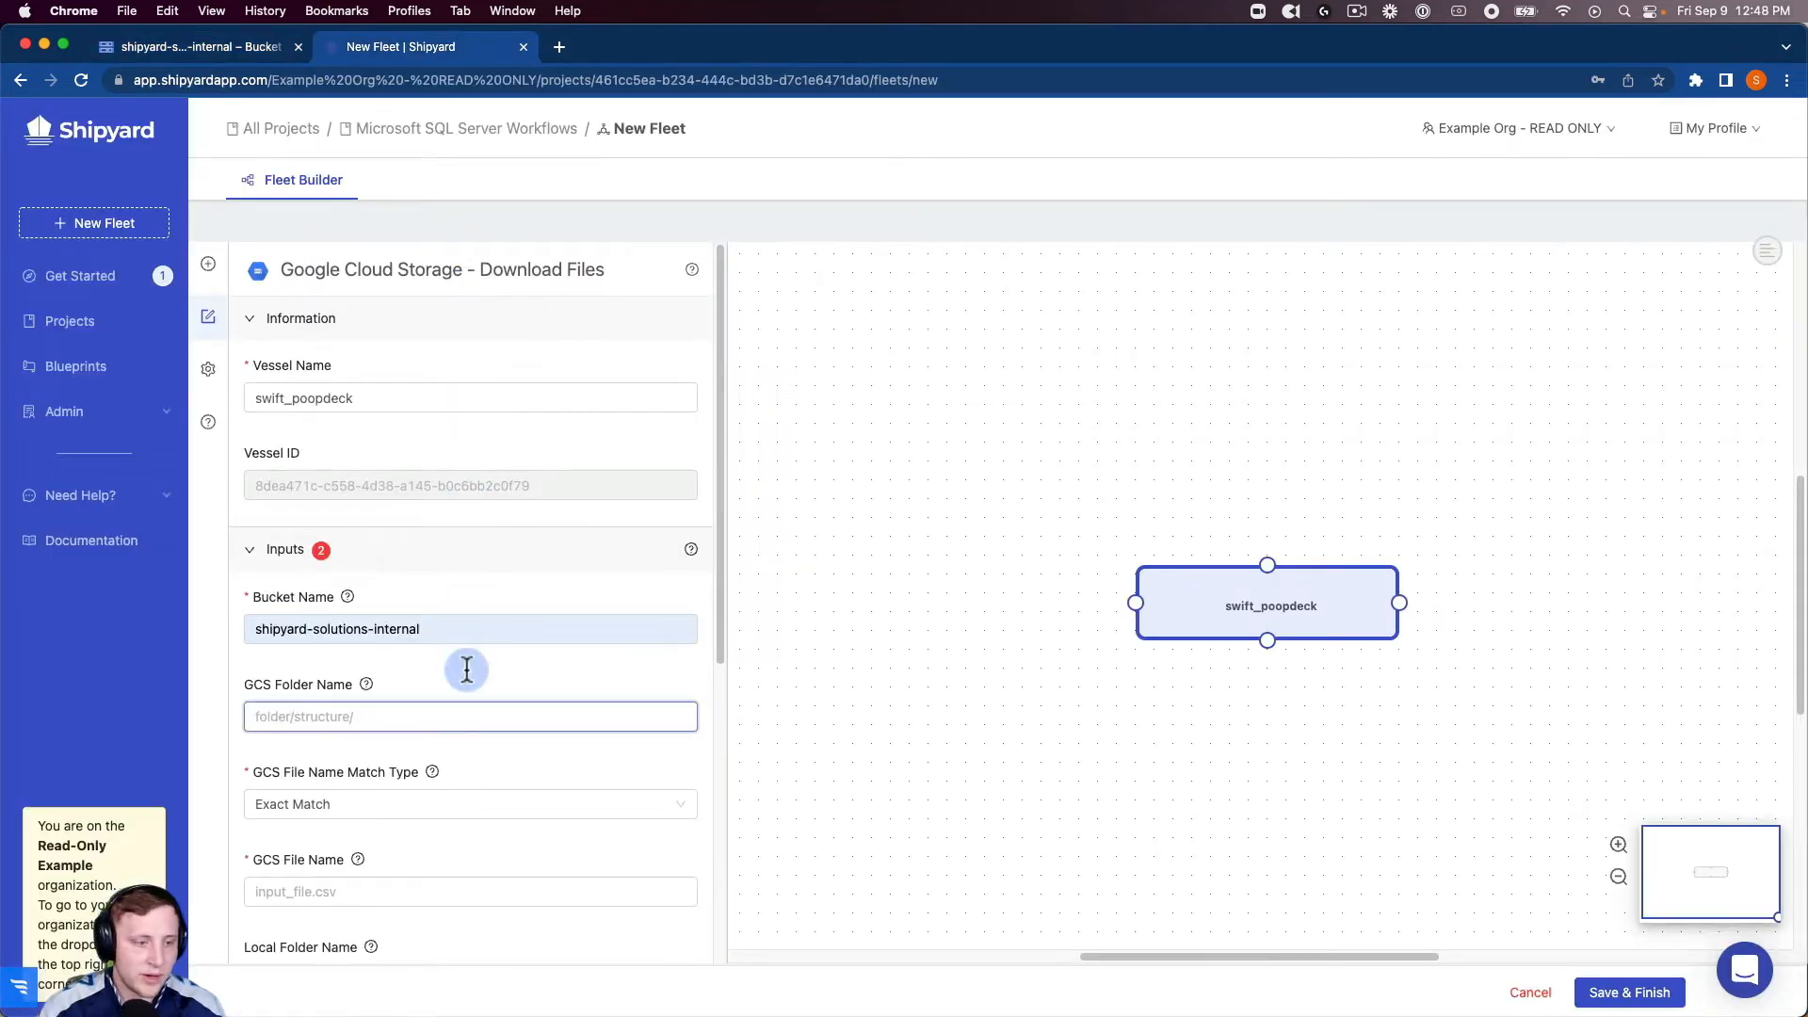
click(452, 717)
click(436, 751)
- Set the GCS file name to sample_data.csv and check it against the file in the Google Cloud bucket
scroll(433, 819, down, 1)
click(415, 867)
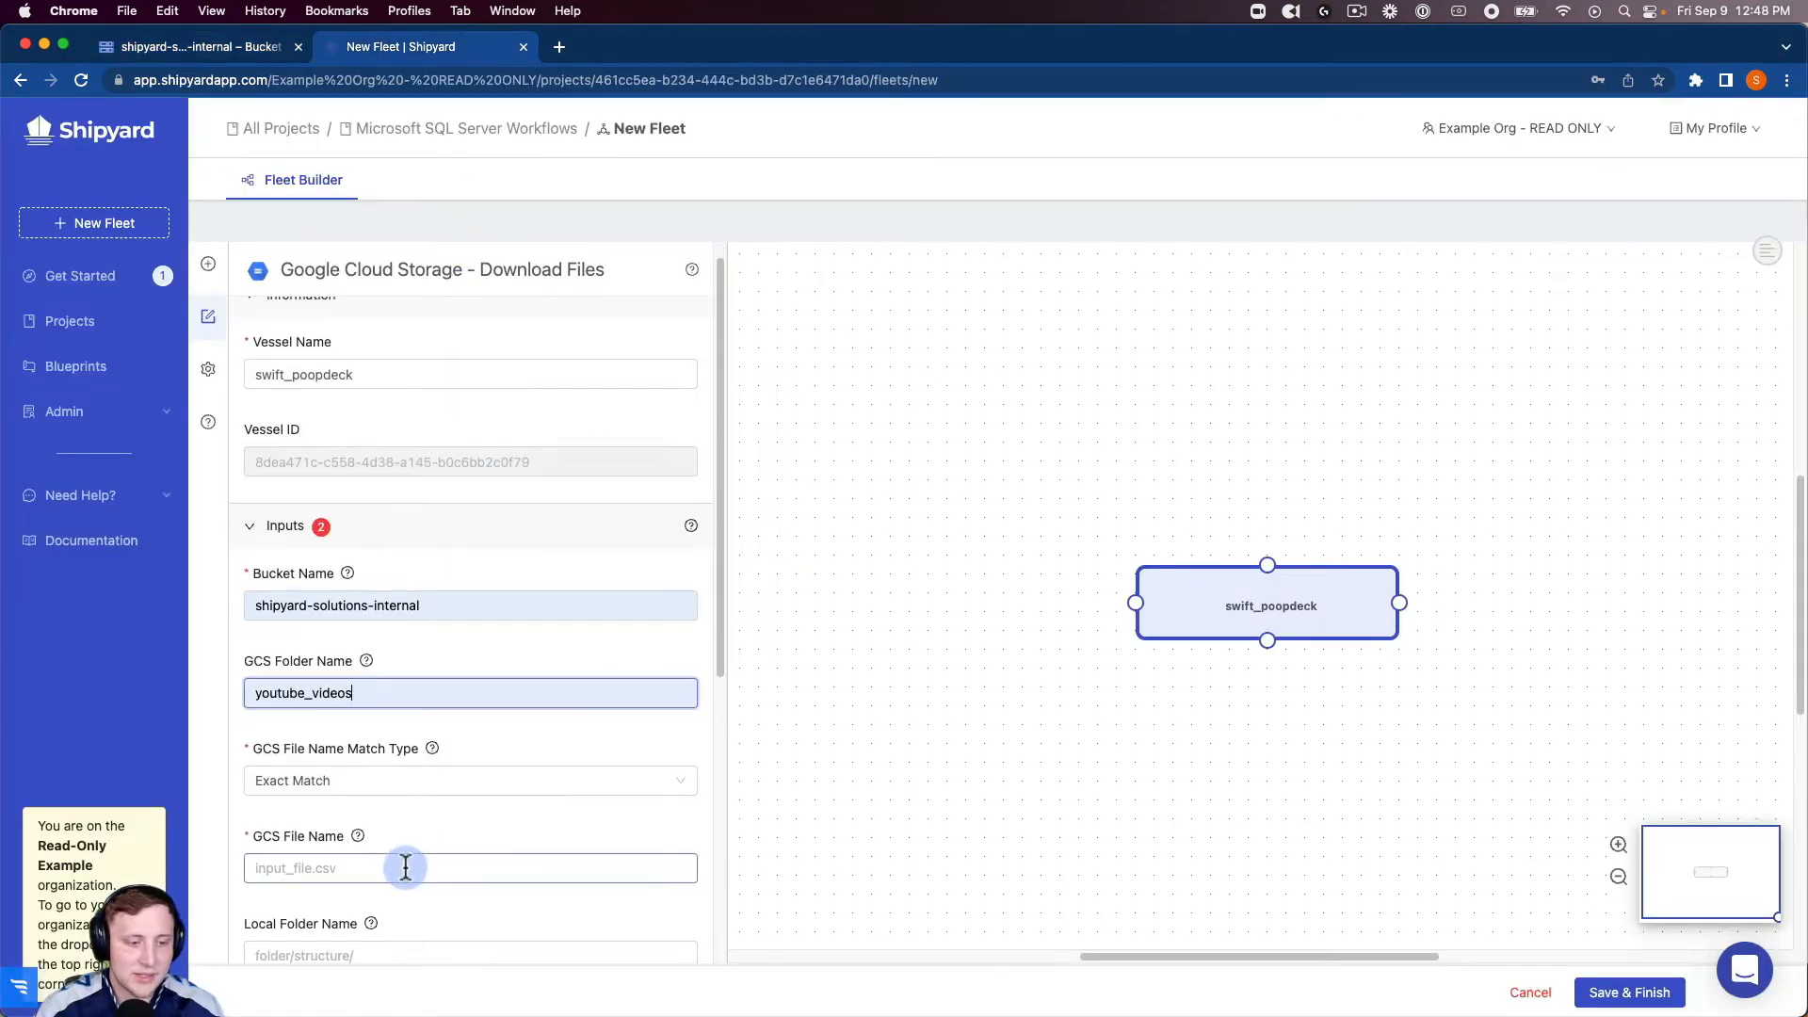
text(sa)
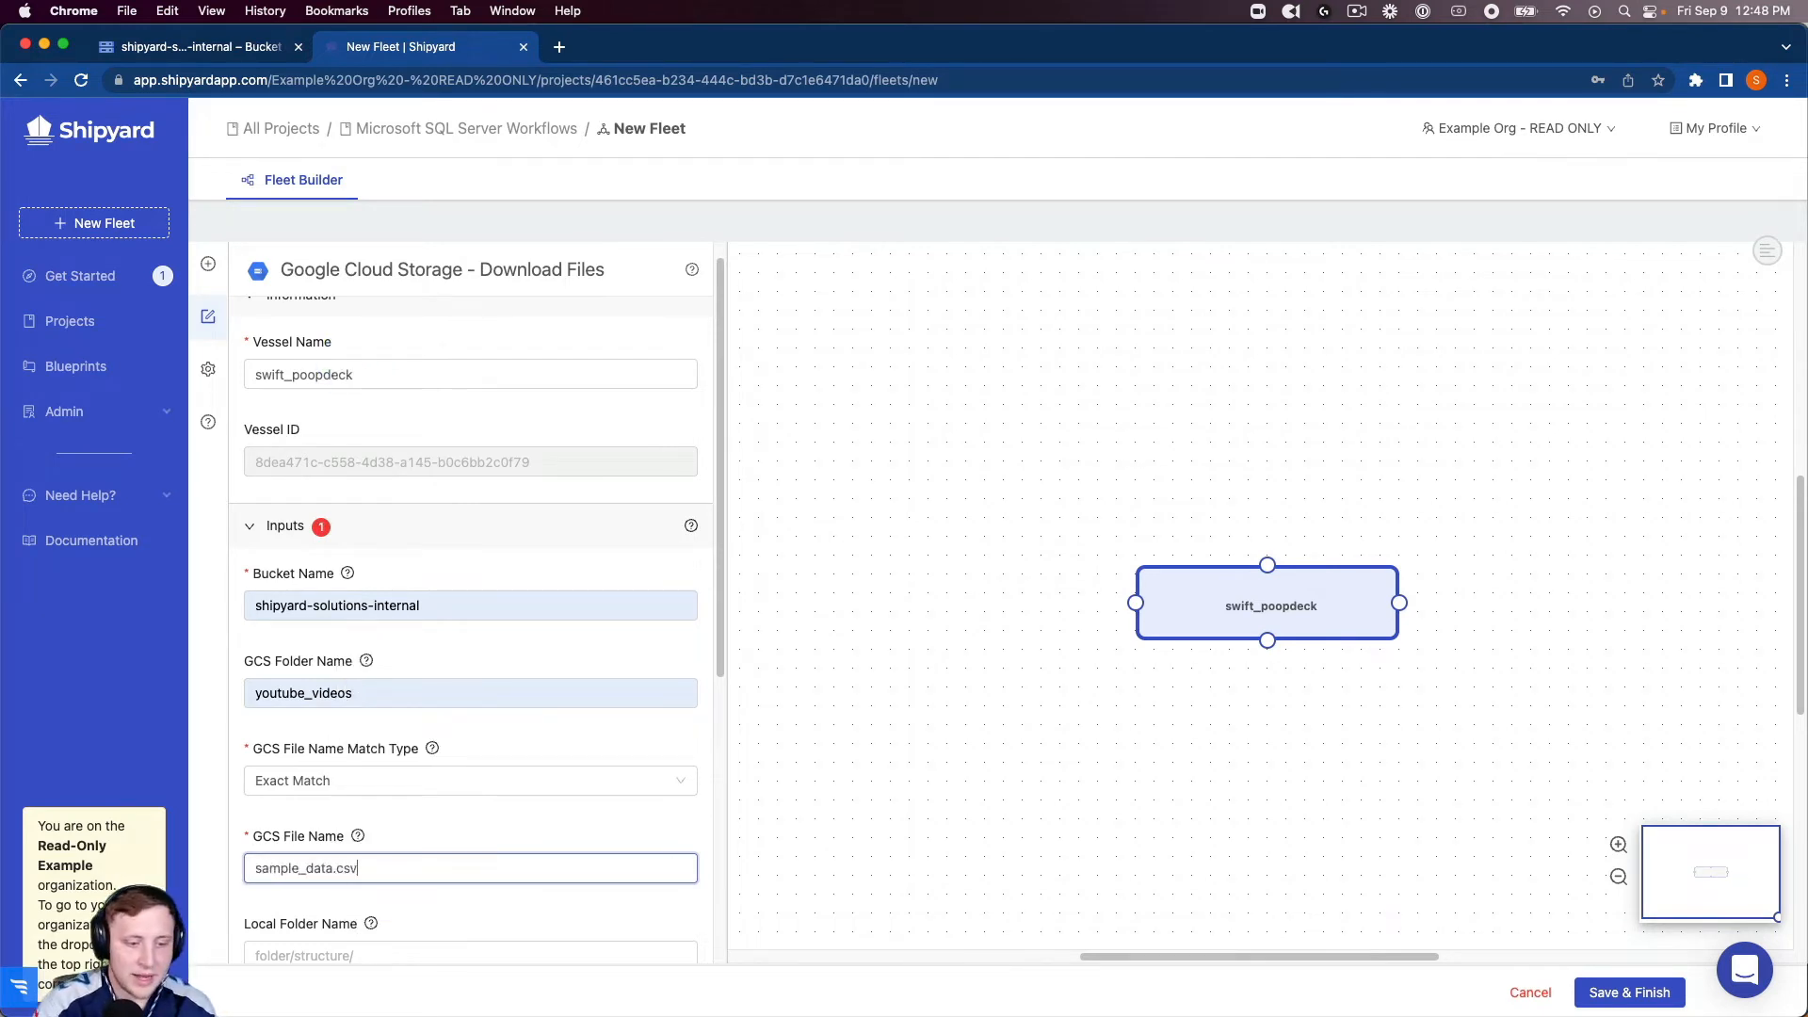
text(mple_data.csv)
click(191, 46)
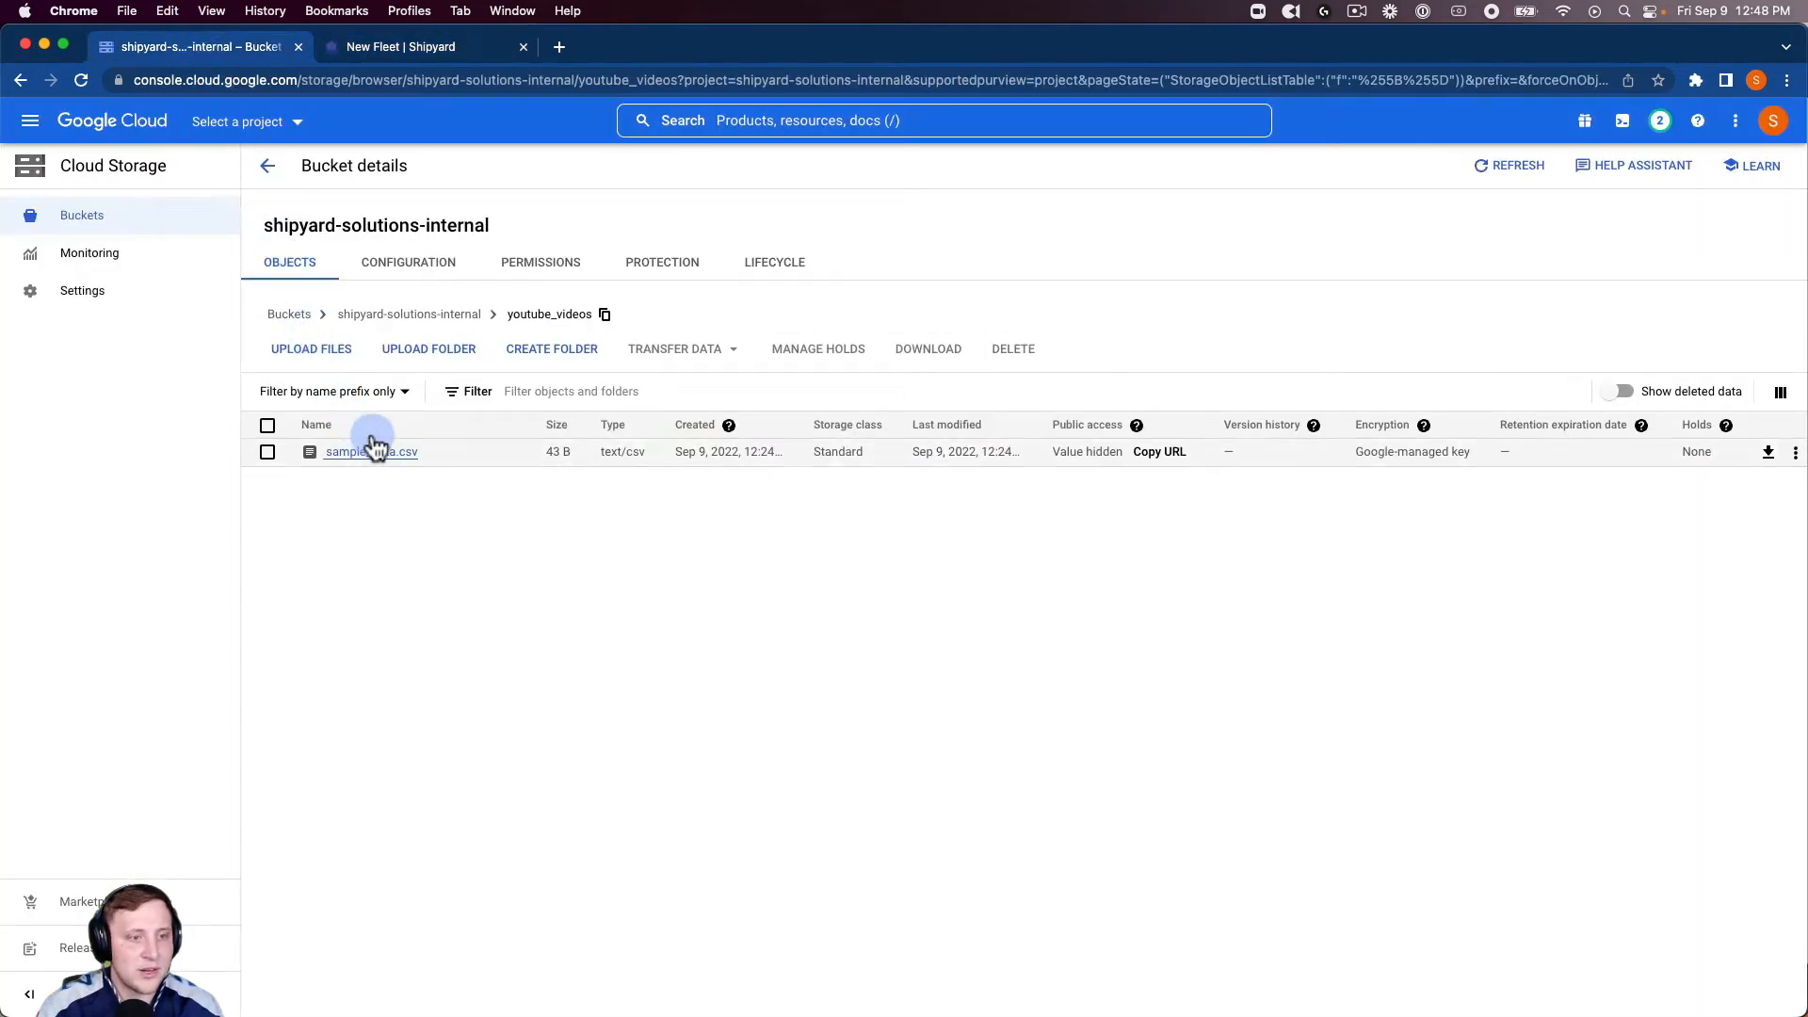
click(427, 55)
- Copy the service account credentials from the password manager and paste them into the download vessel's Service Account input
scroll(517, 629, down, 5)
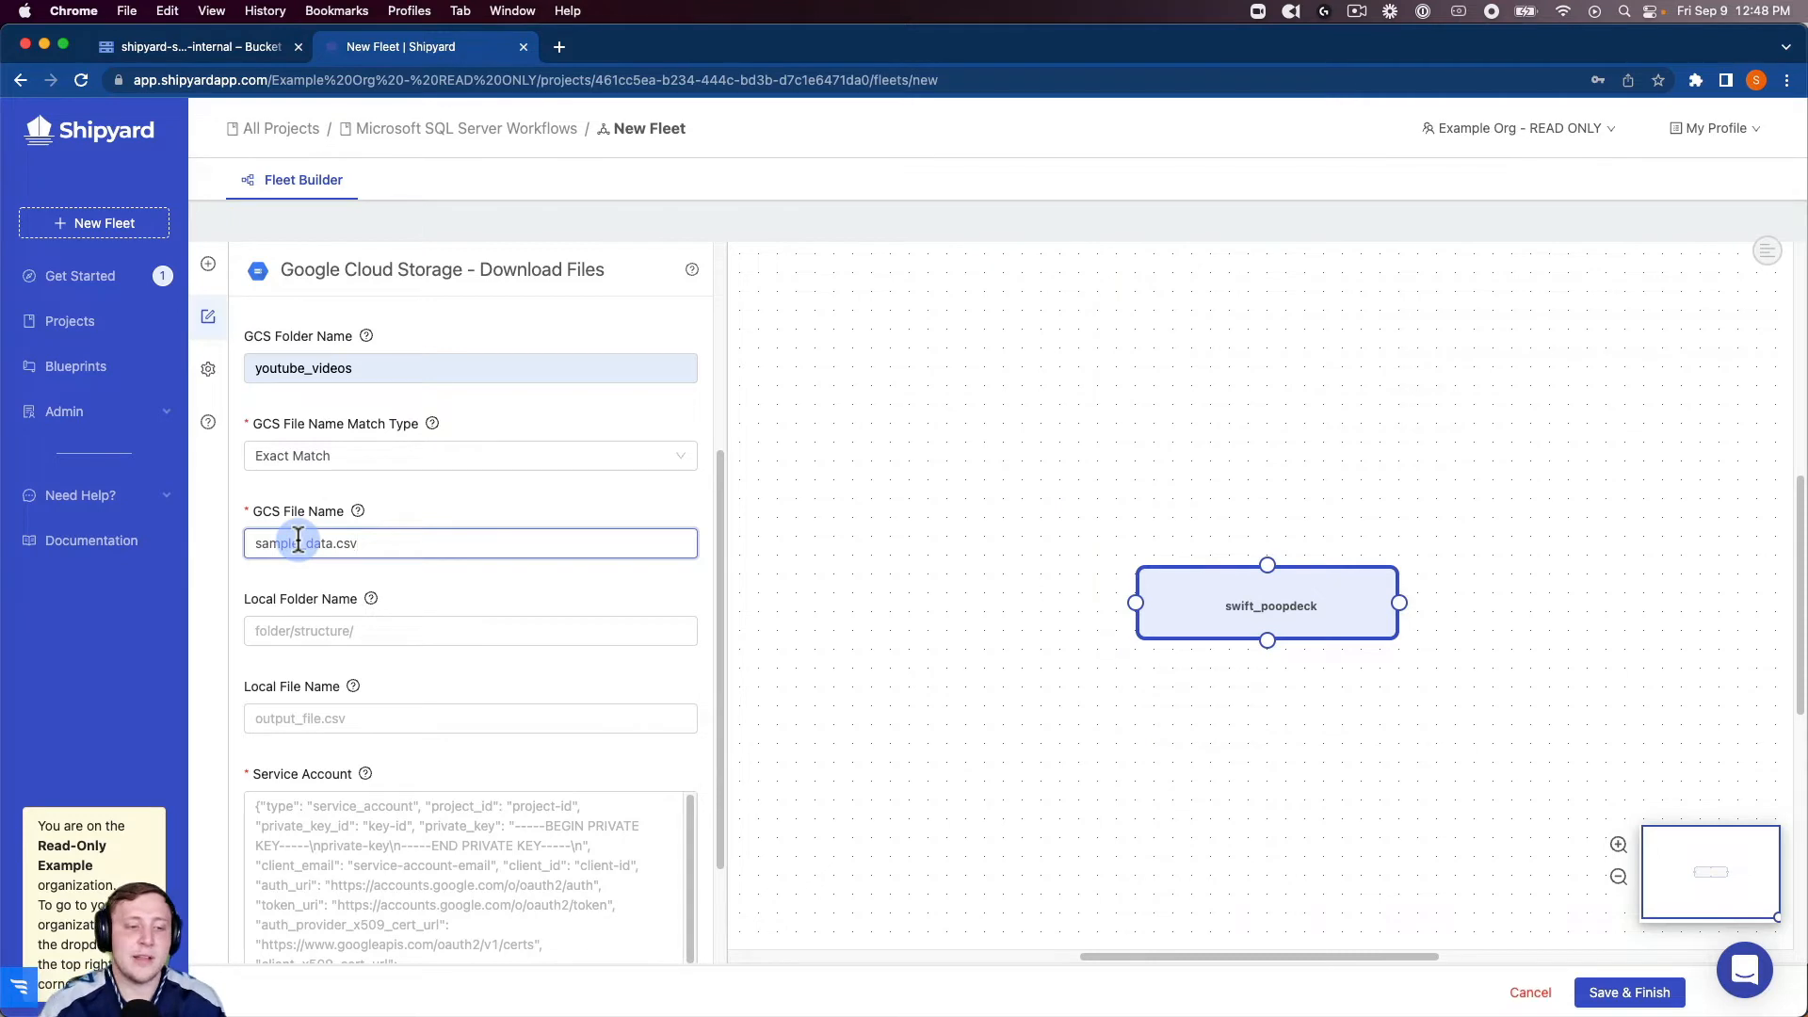
mouse_move(738, 1014)
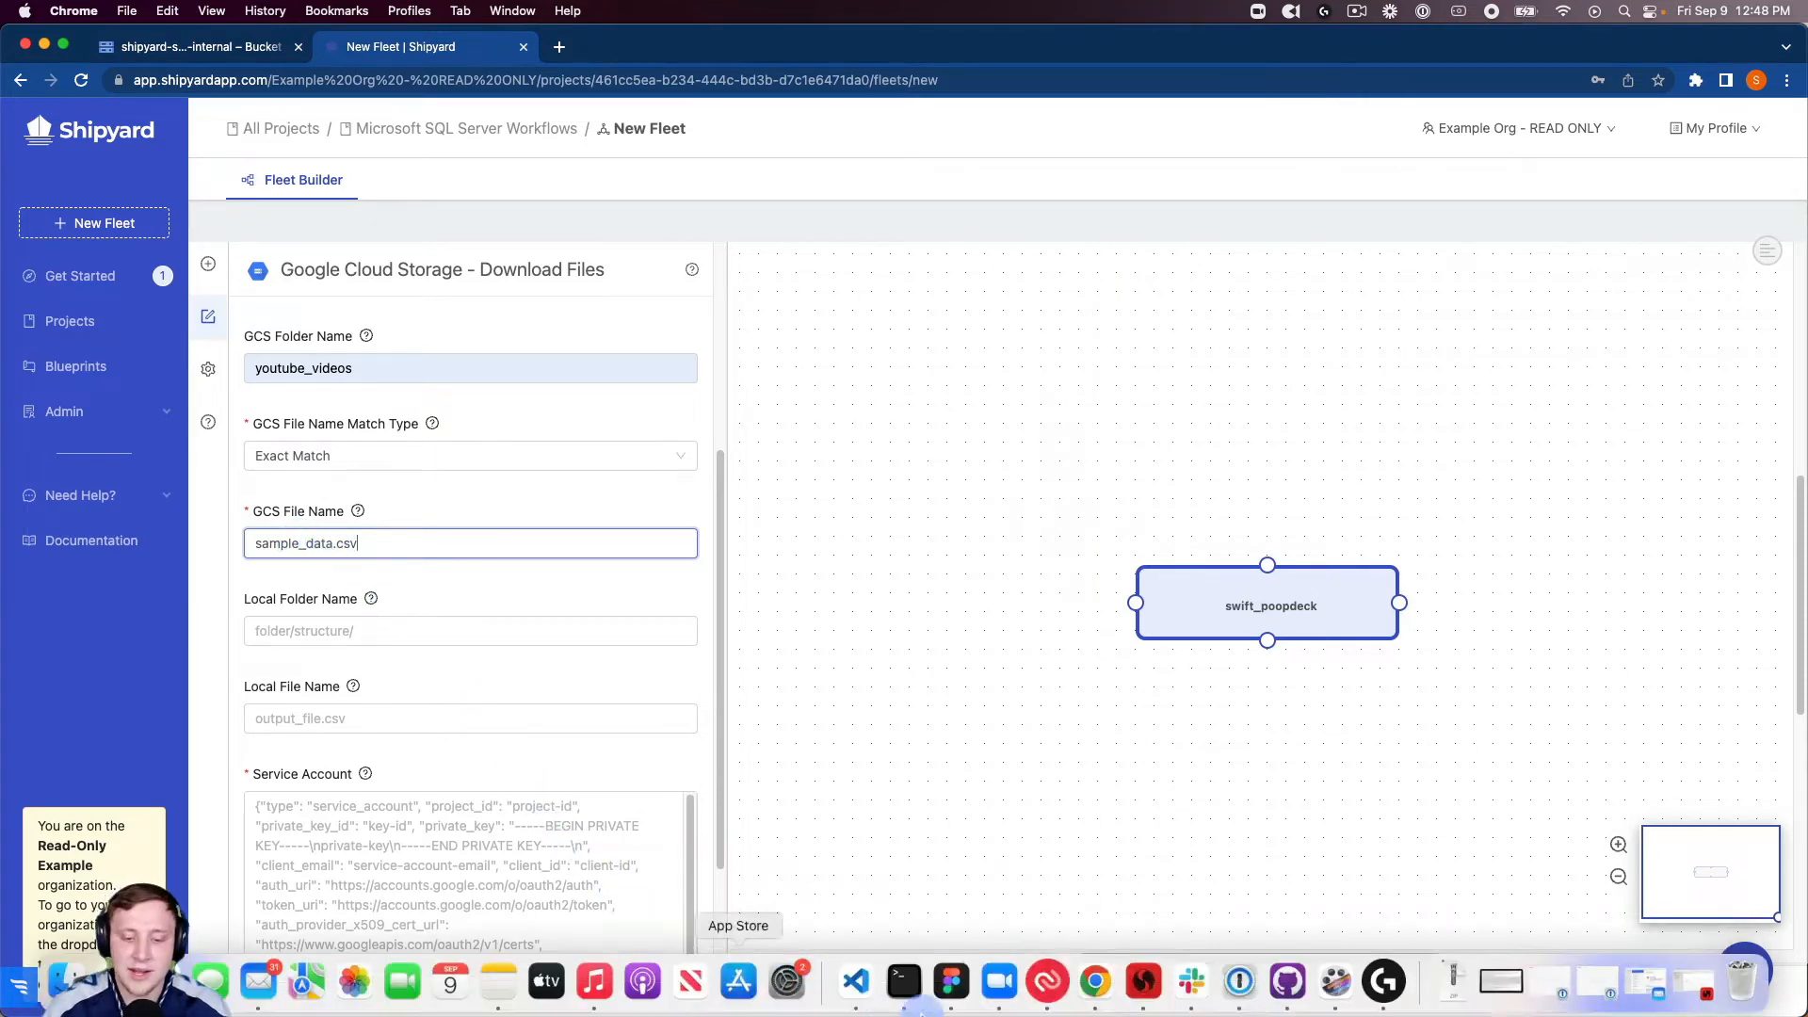
click(1234, 993)
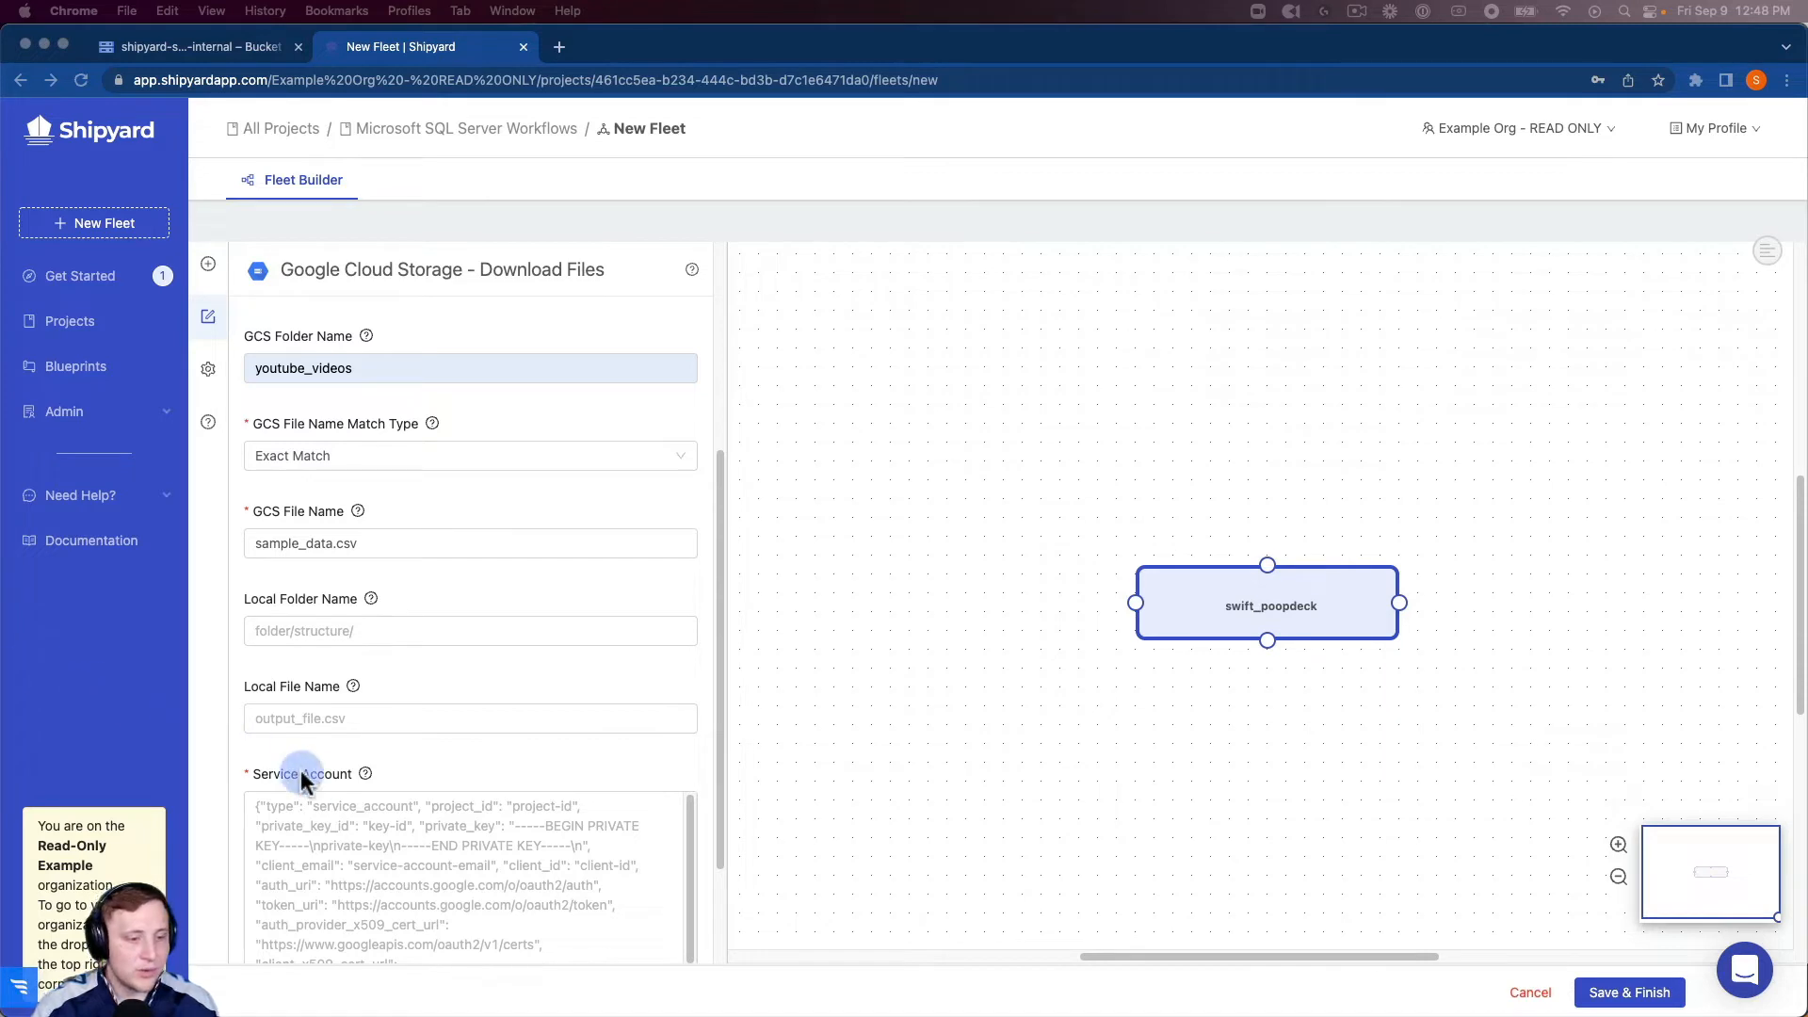
click(343, 816)
click(342, 815)
key(super+v)
click(507, 725)
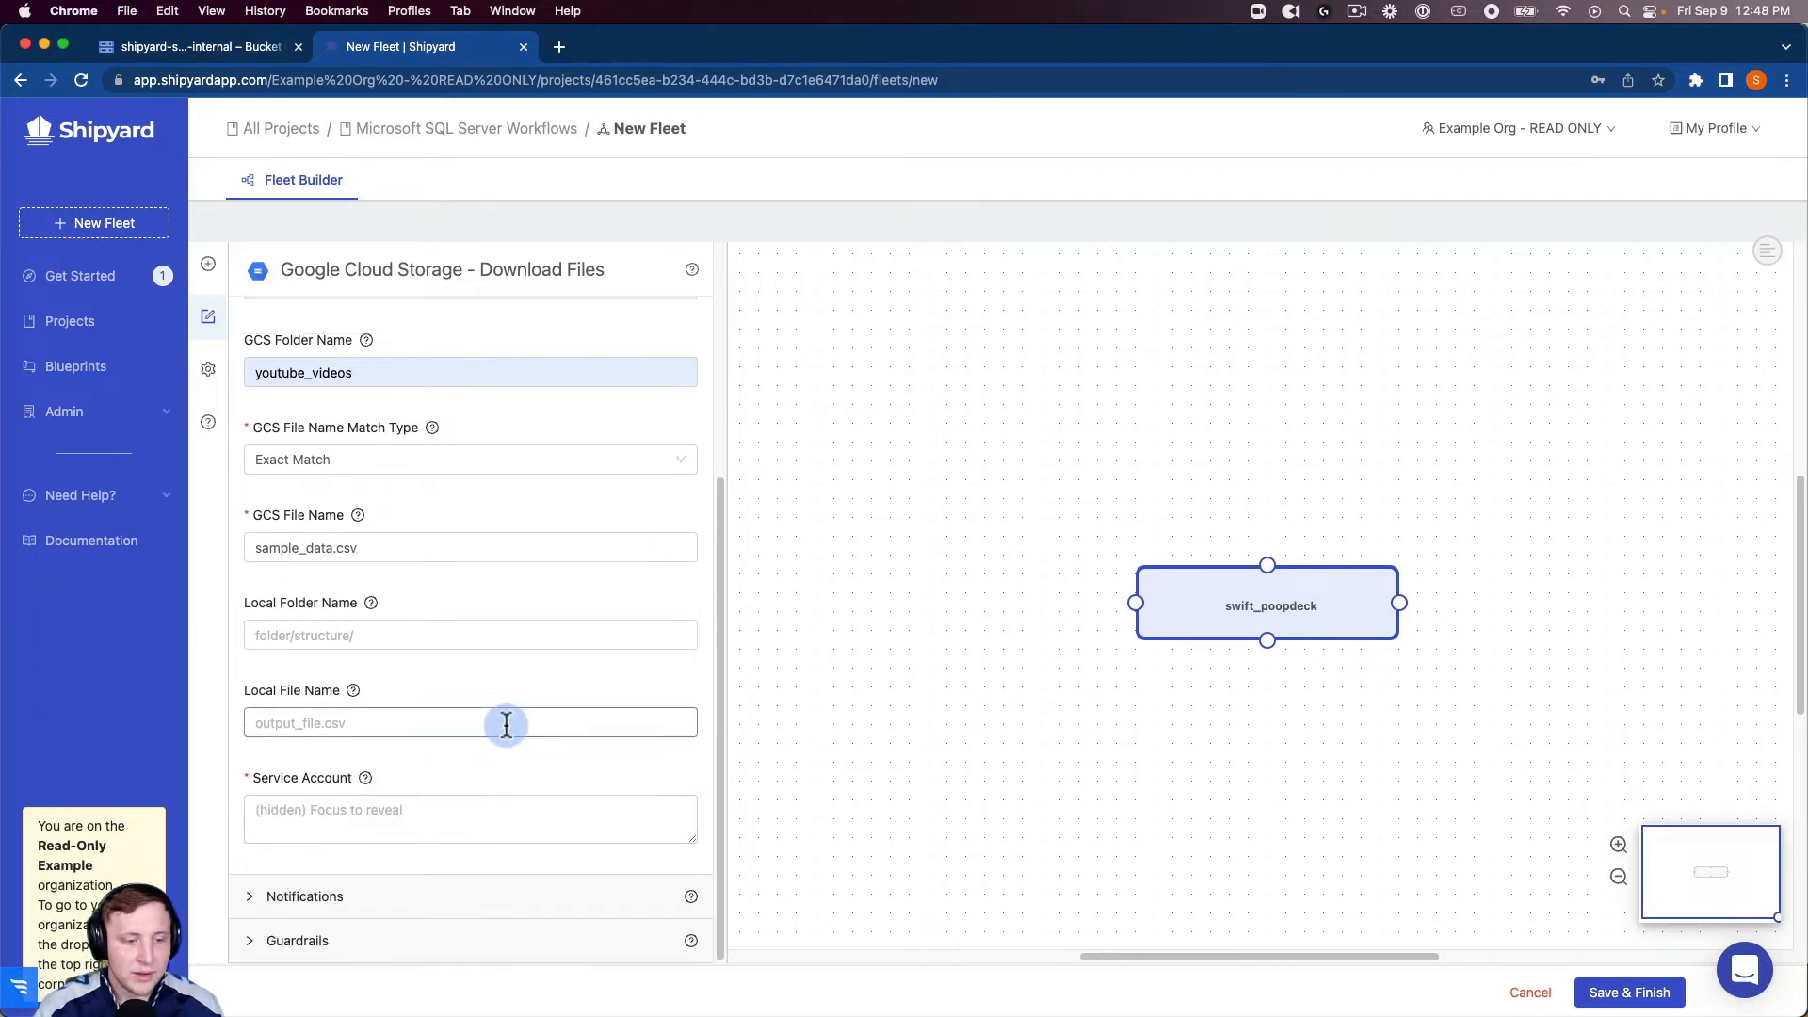
- Rename the download vessel as Download CSV from GCS and move it to the upper-left part of the canvas
scroll(505, 698, up, 4)
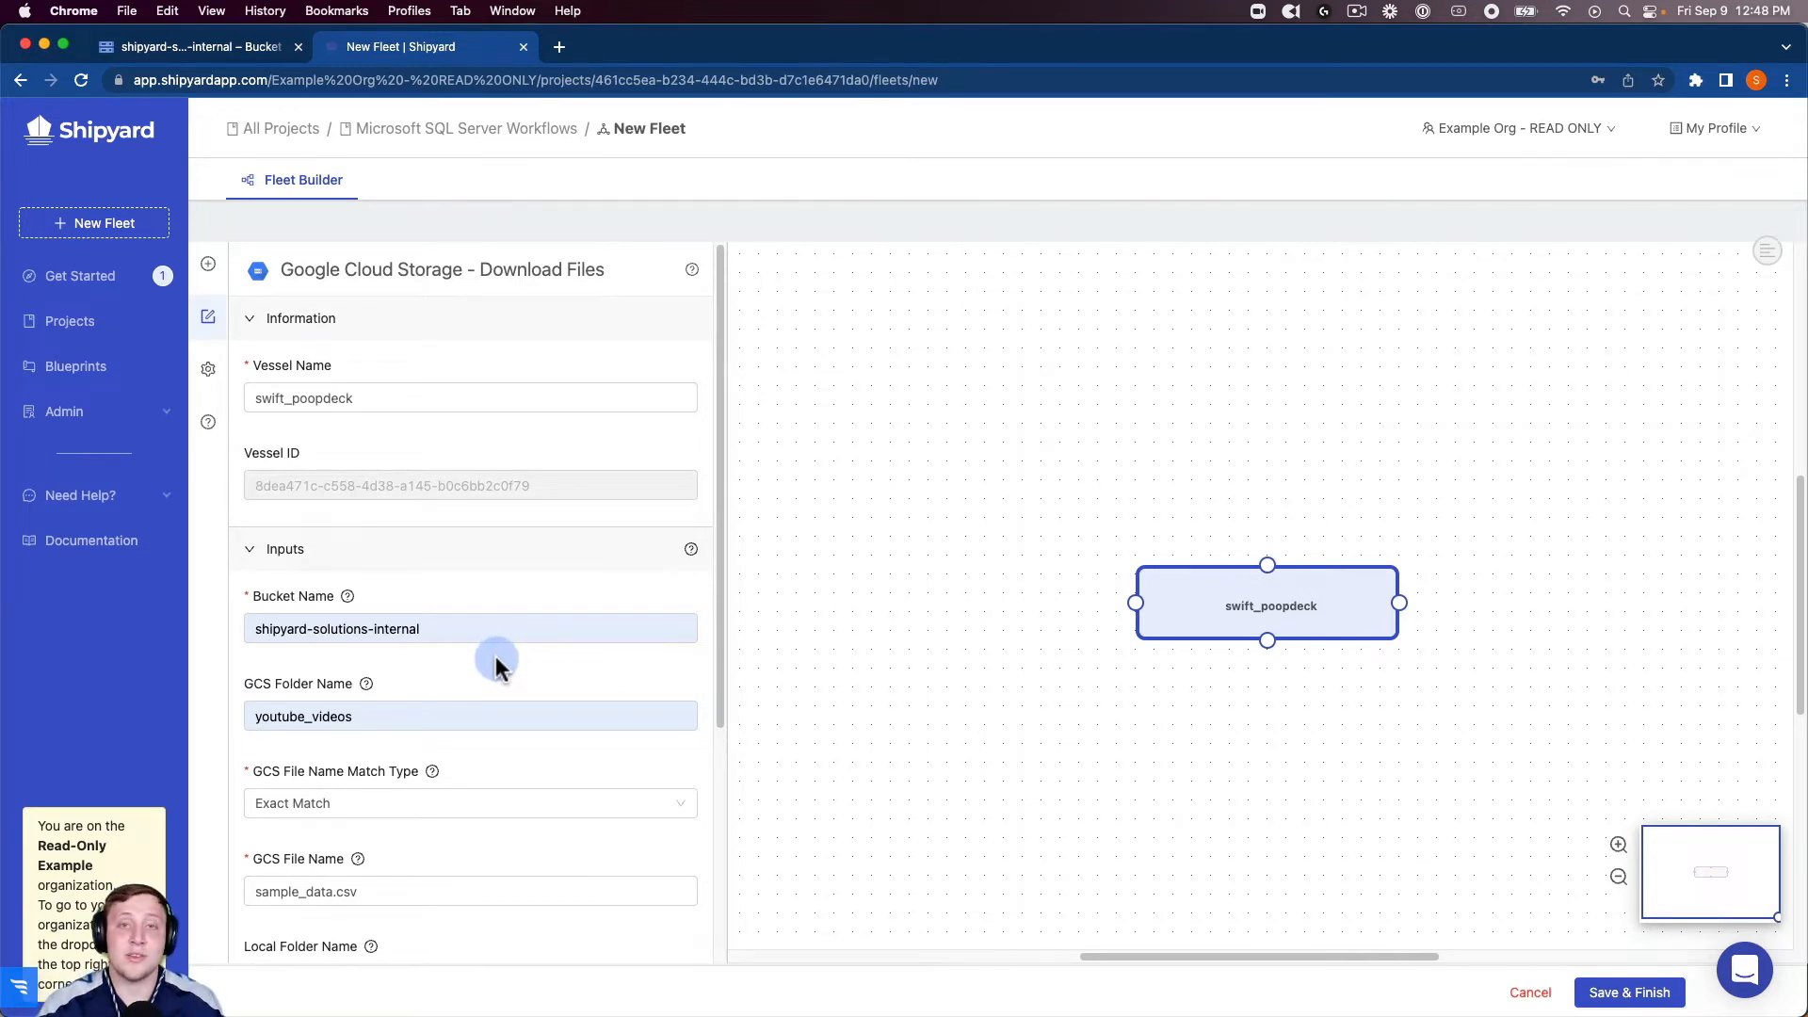
double_click(388, 393)
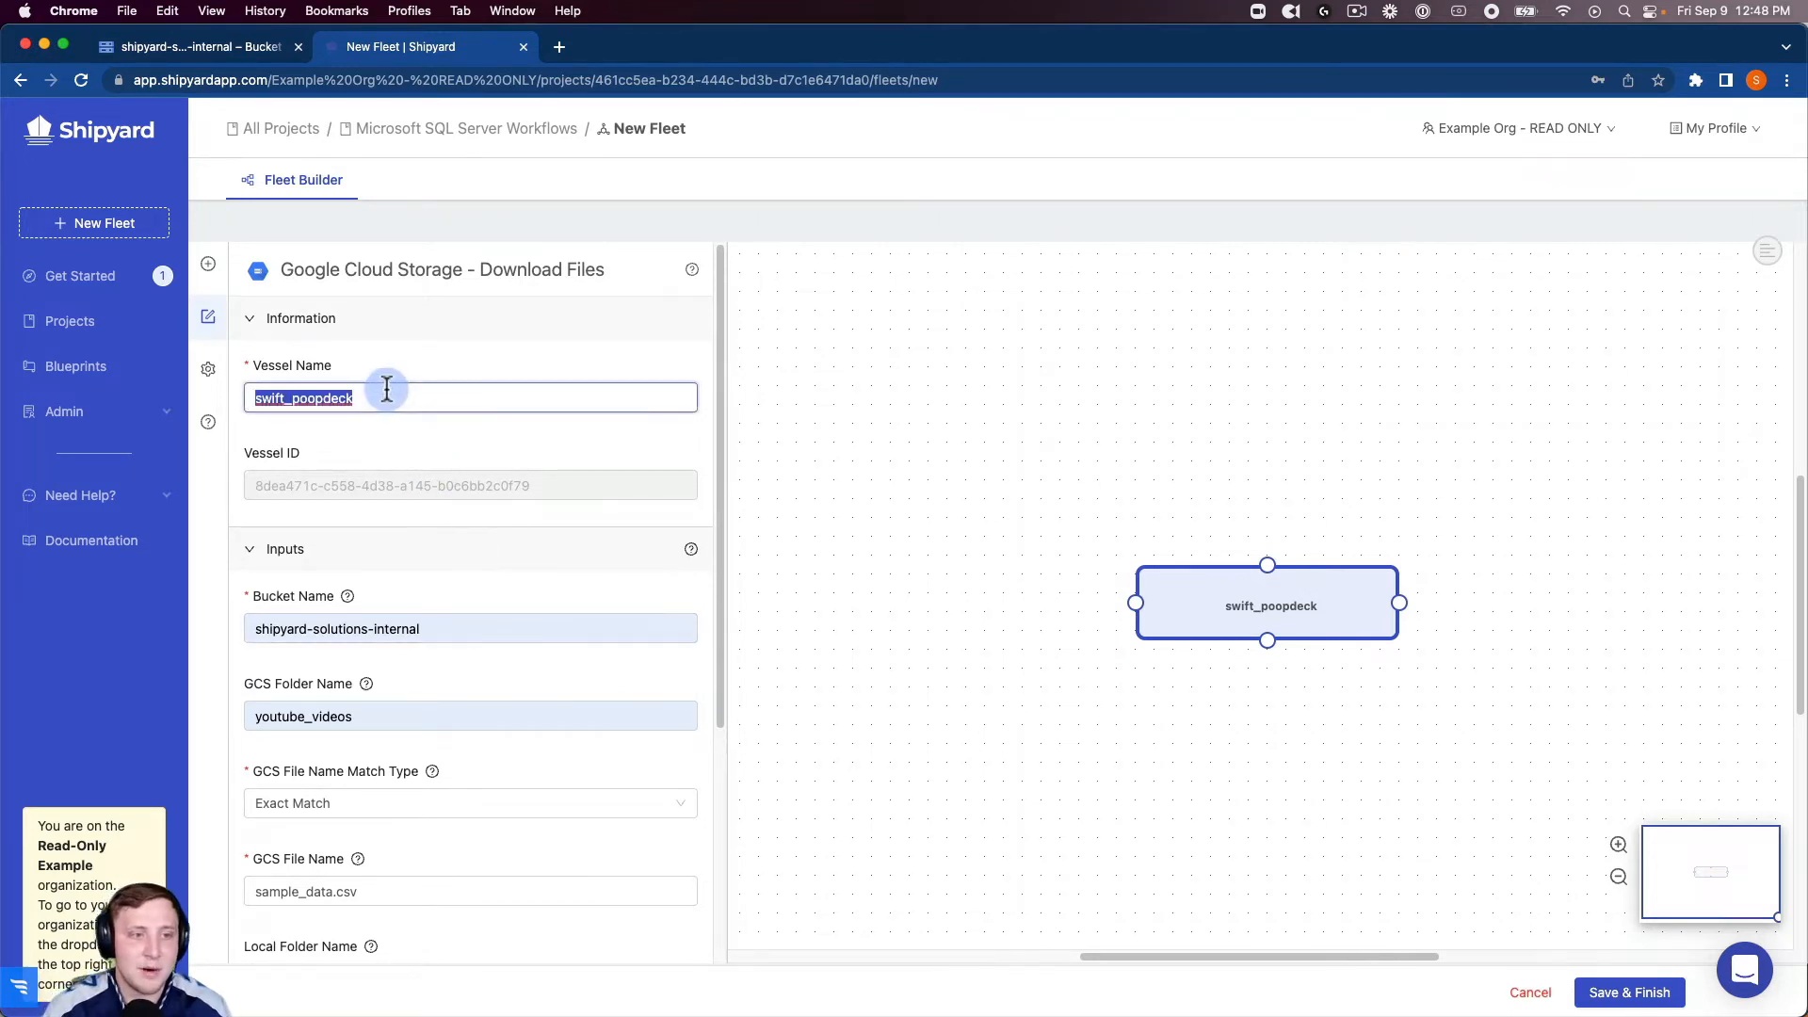
text(Download )
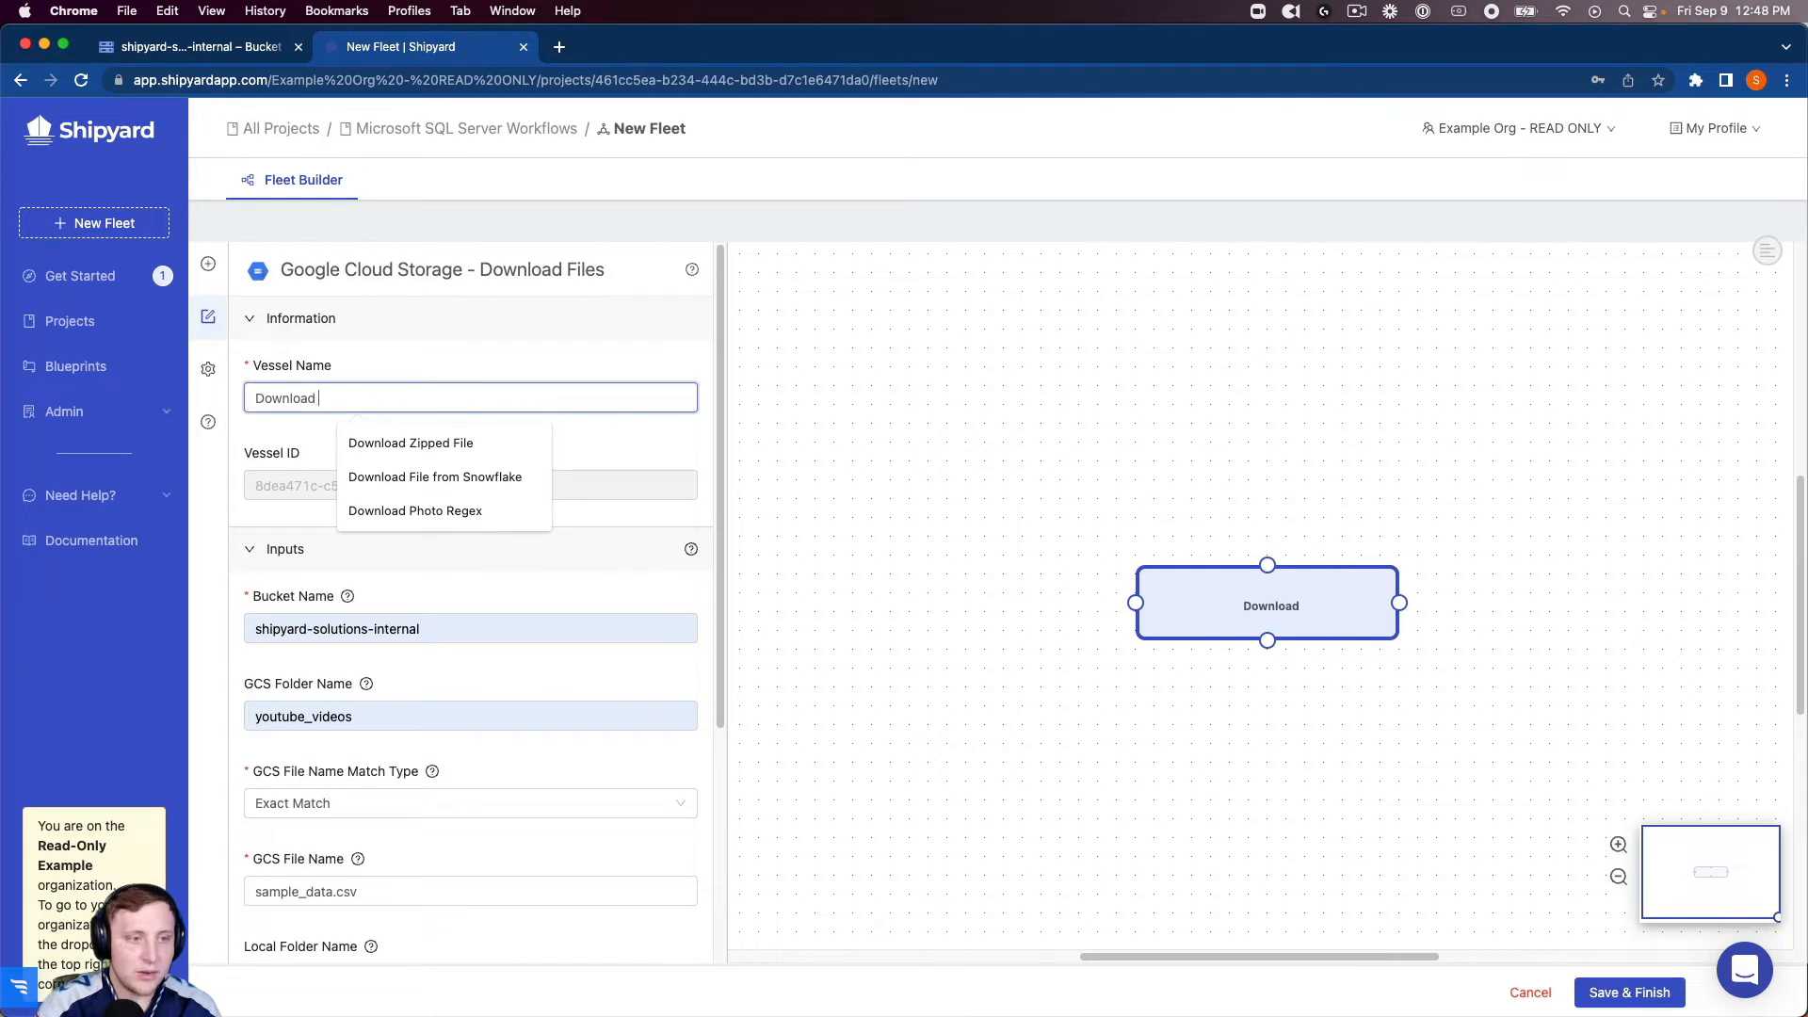
text(CSV from GC)
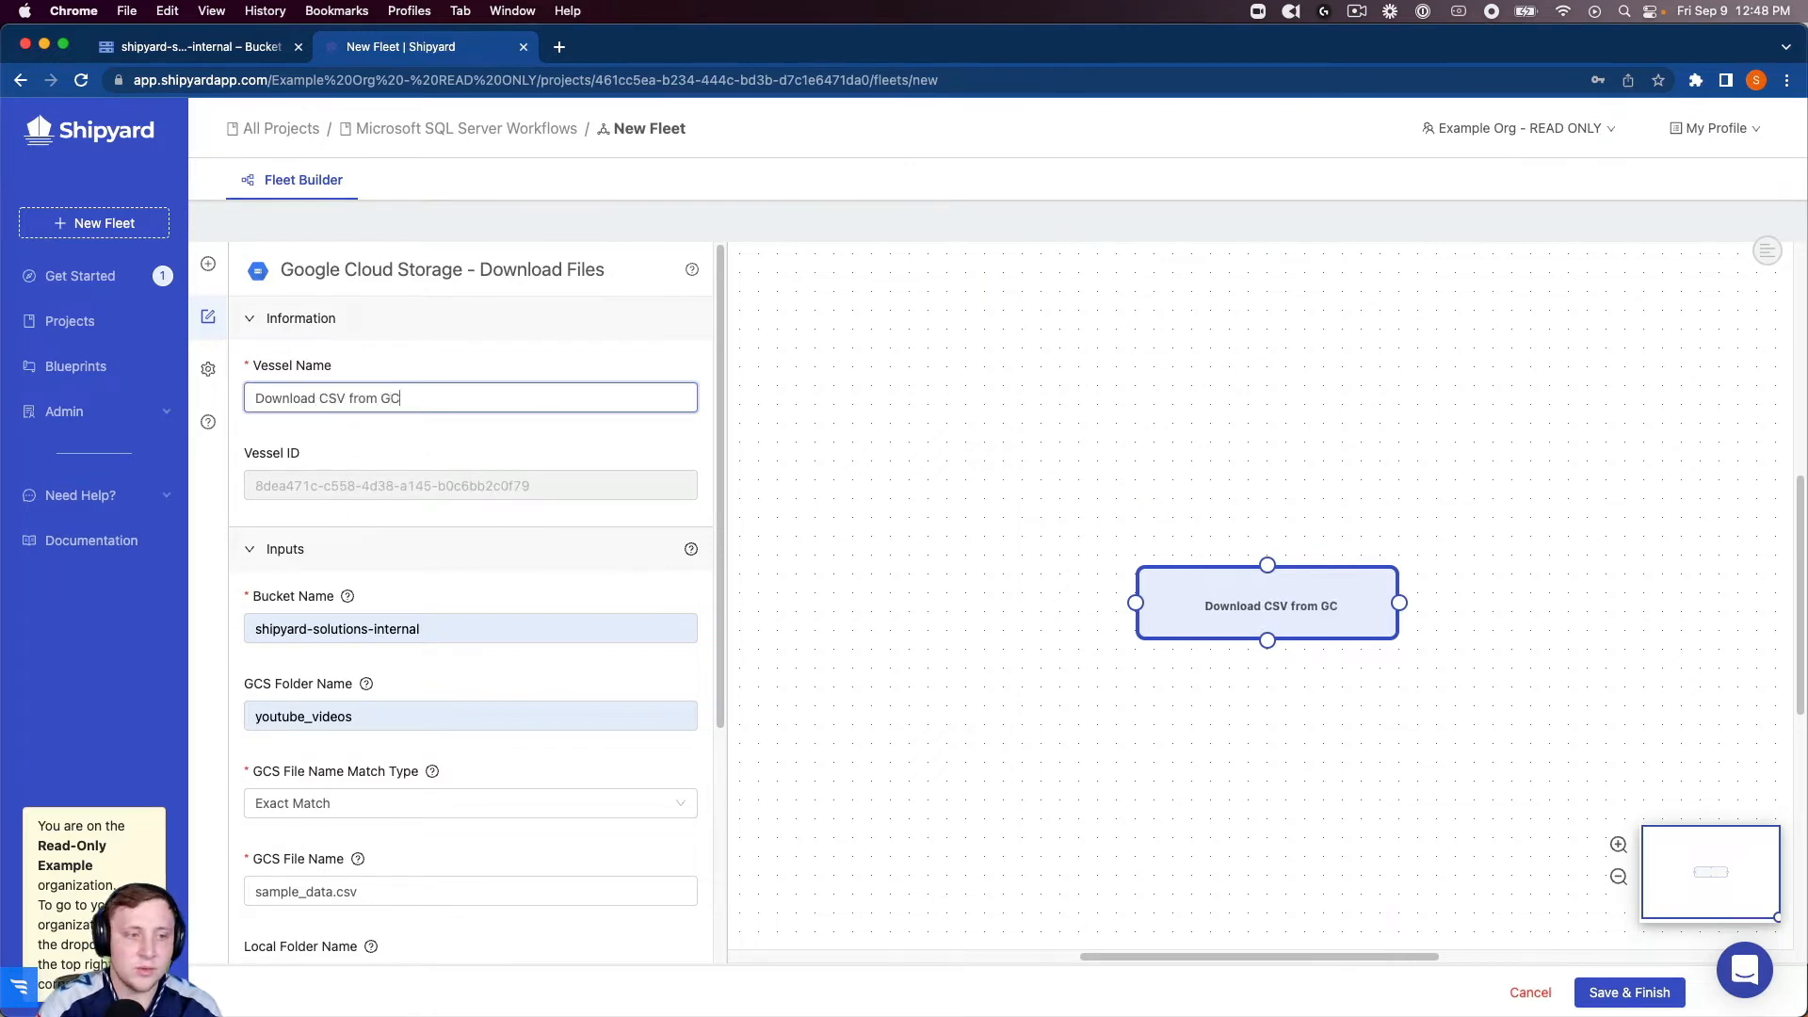
text(S)
drag(1142, 565, 965, 400)
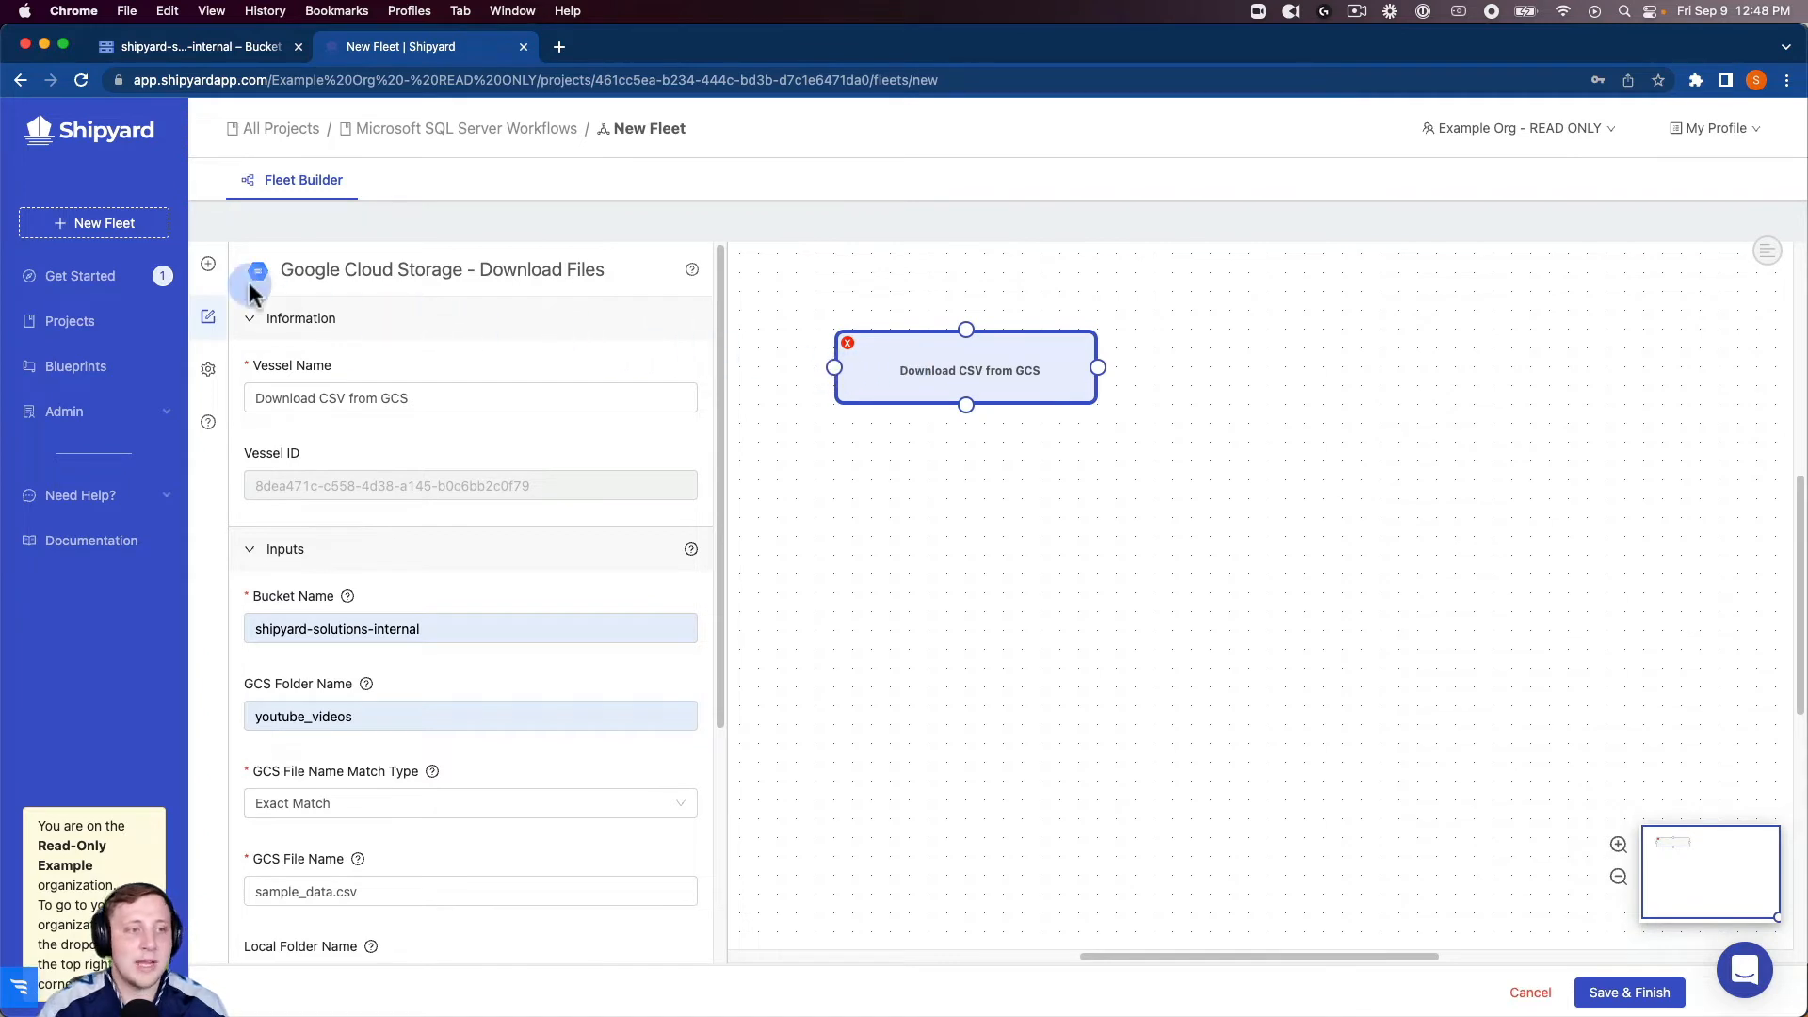
- Search for "micro", add a Microsoft SQL Server Upload CSV to Table vessel and place it right of the download vessel
click(208, 265)
click(324, 314)
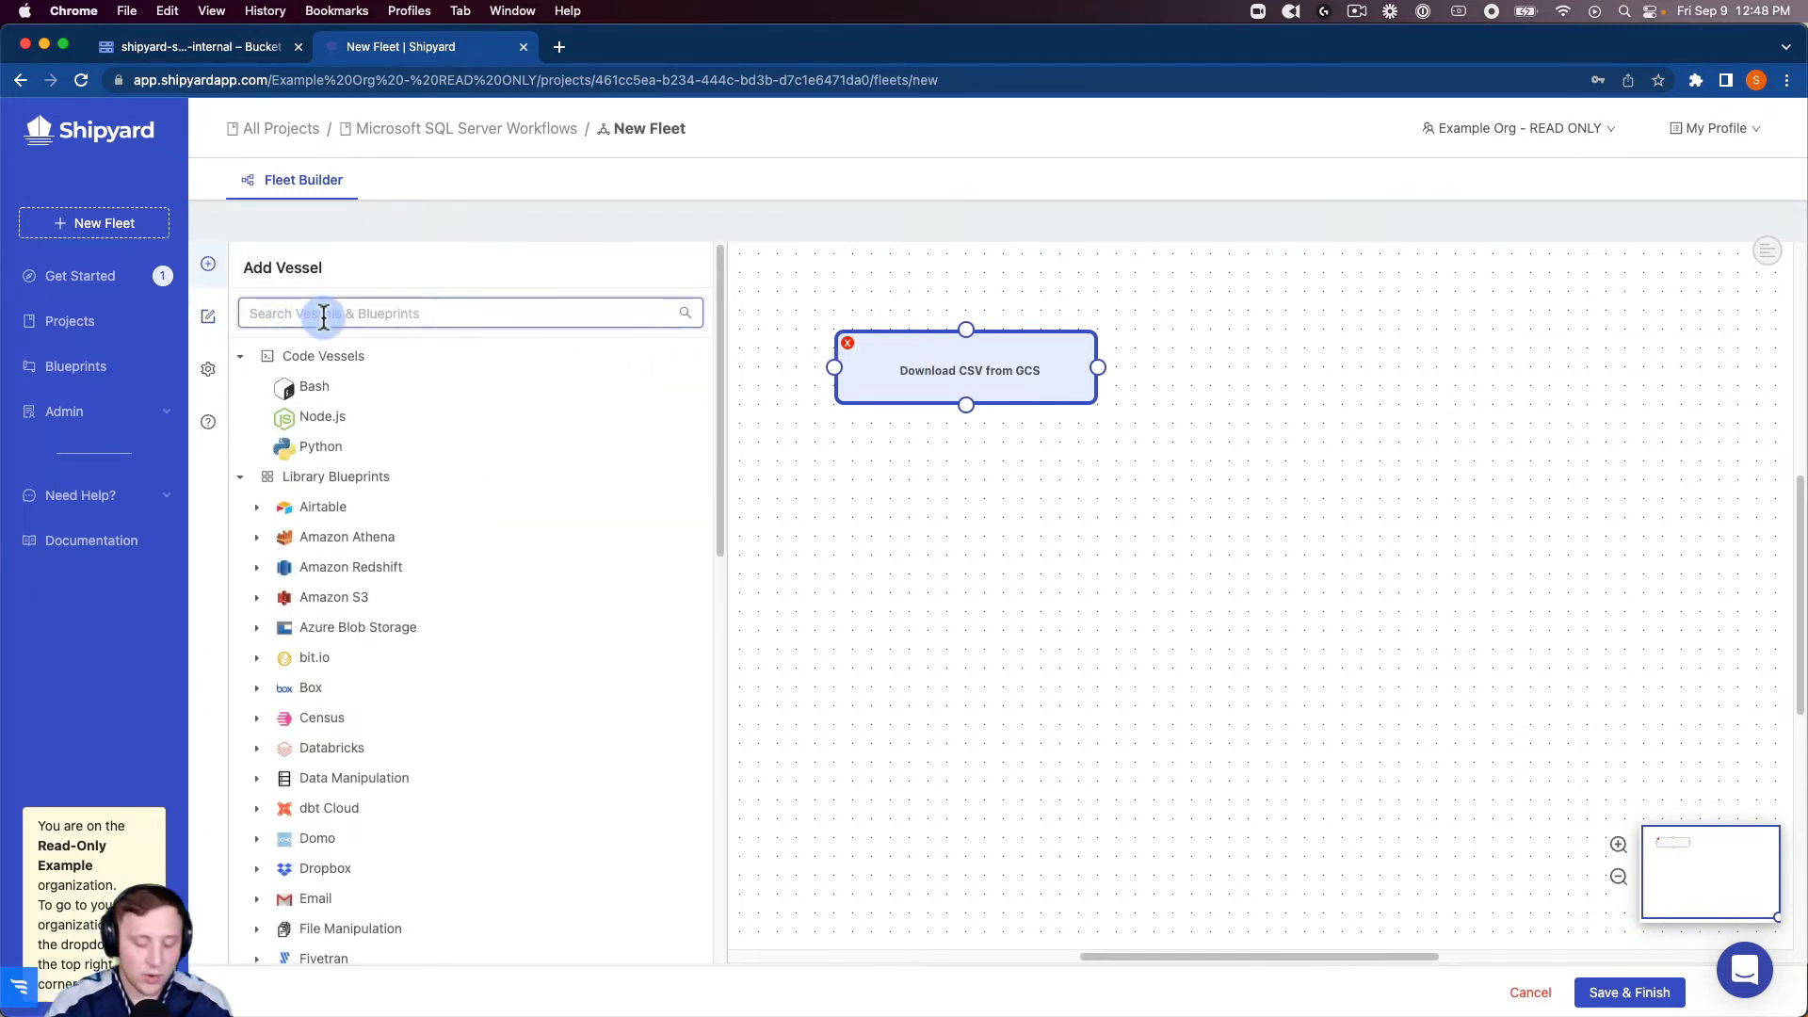
text(micro)
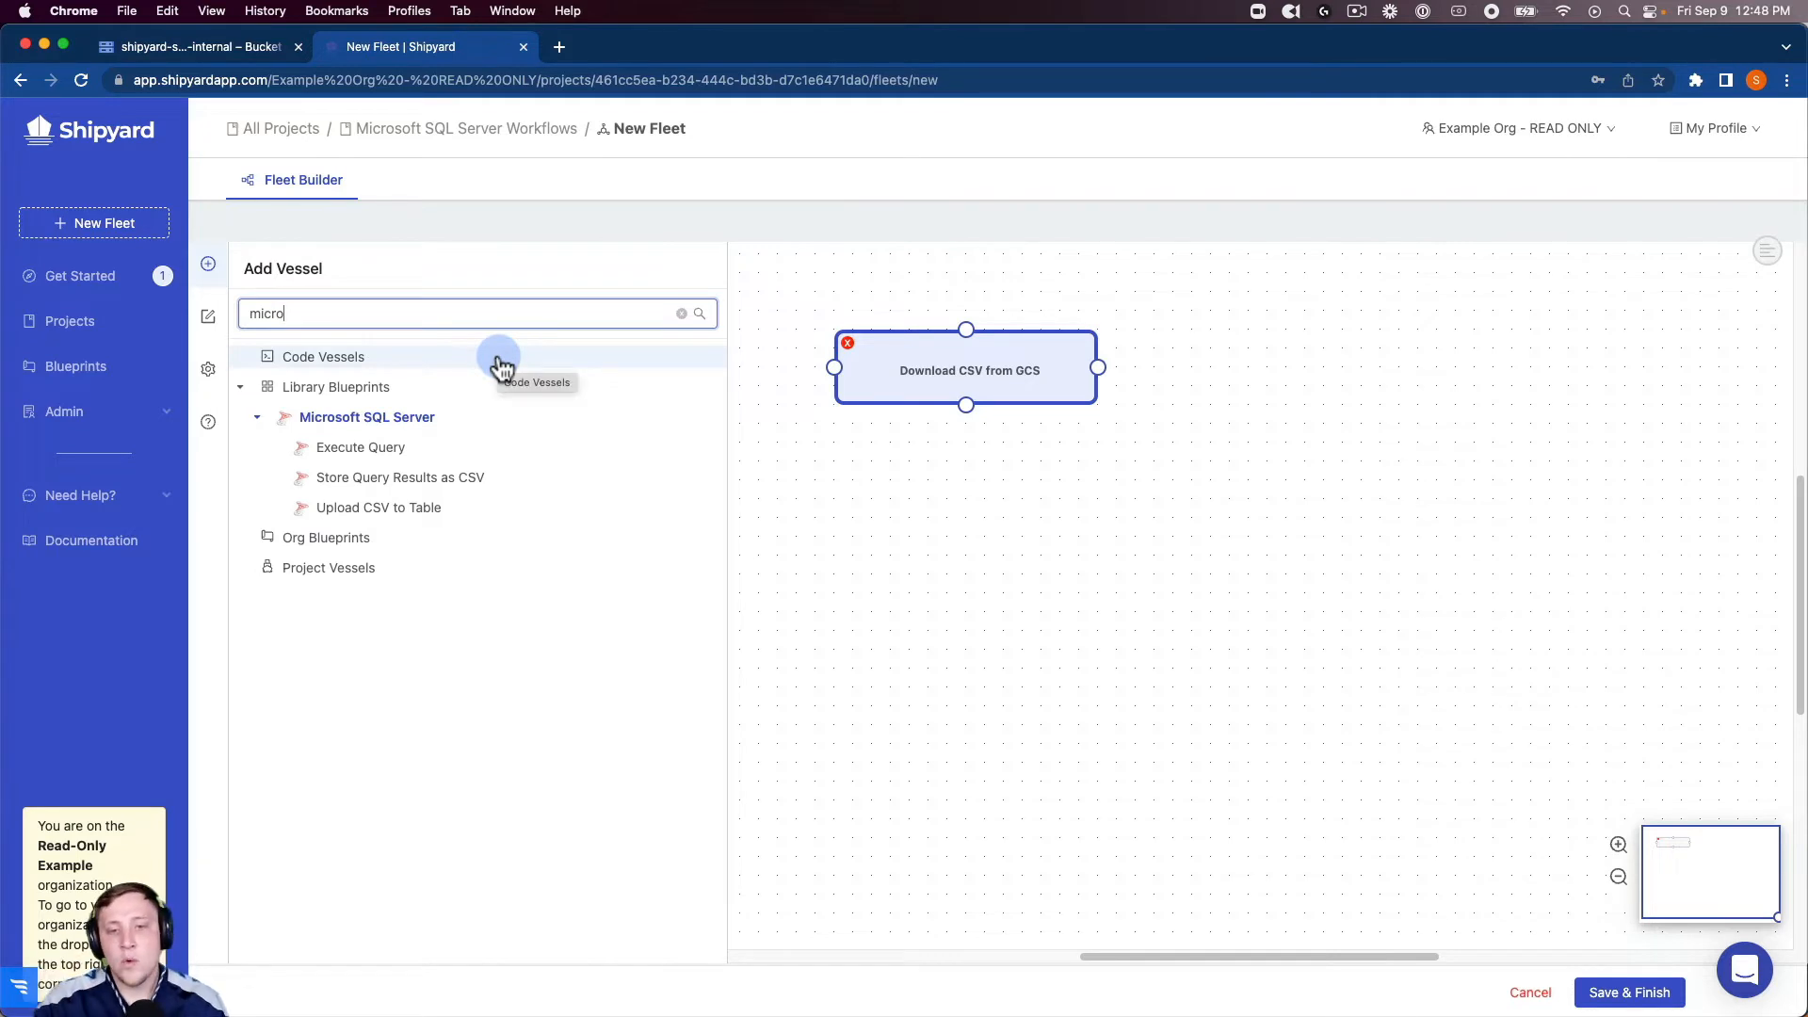
click(461, 521)
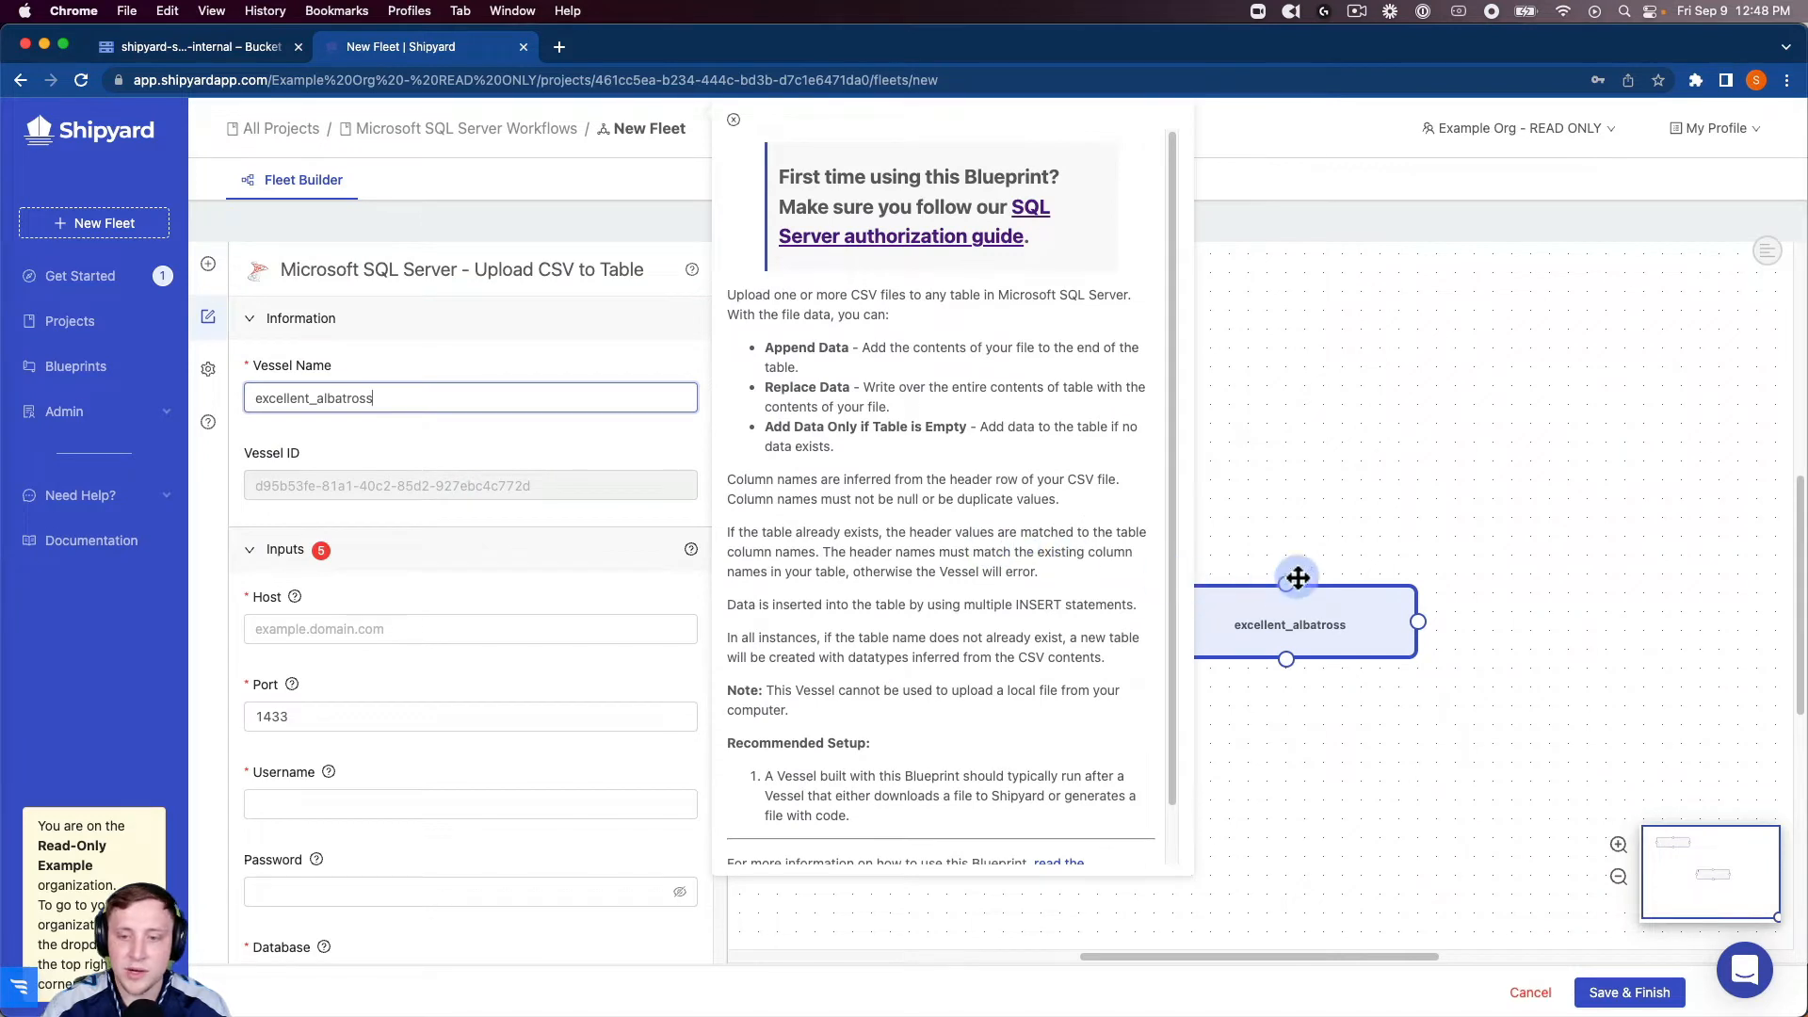
drag(1299, 577, 1332, 364)
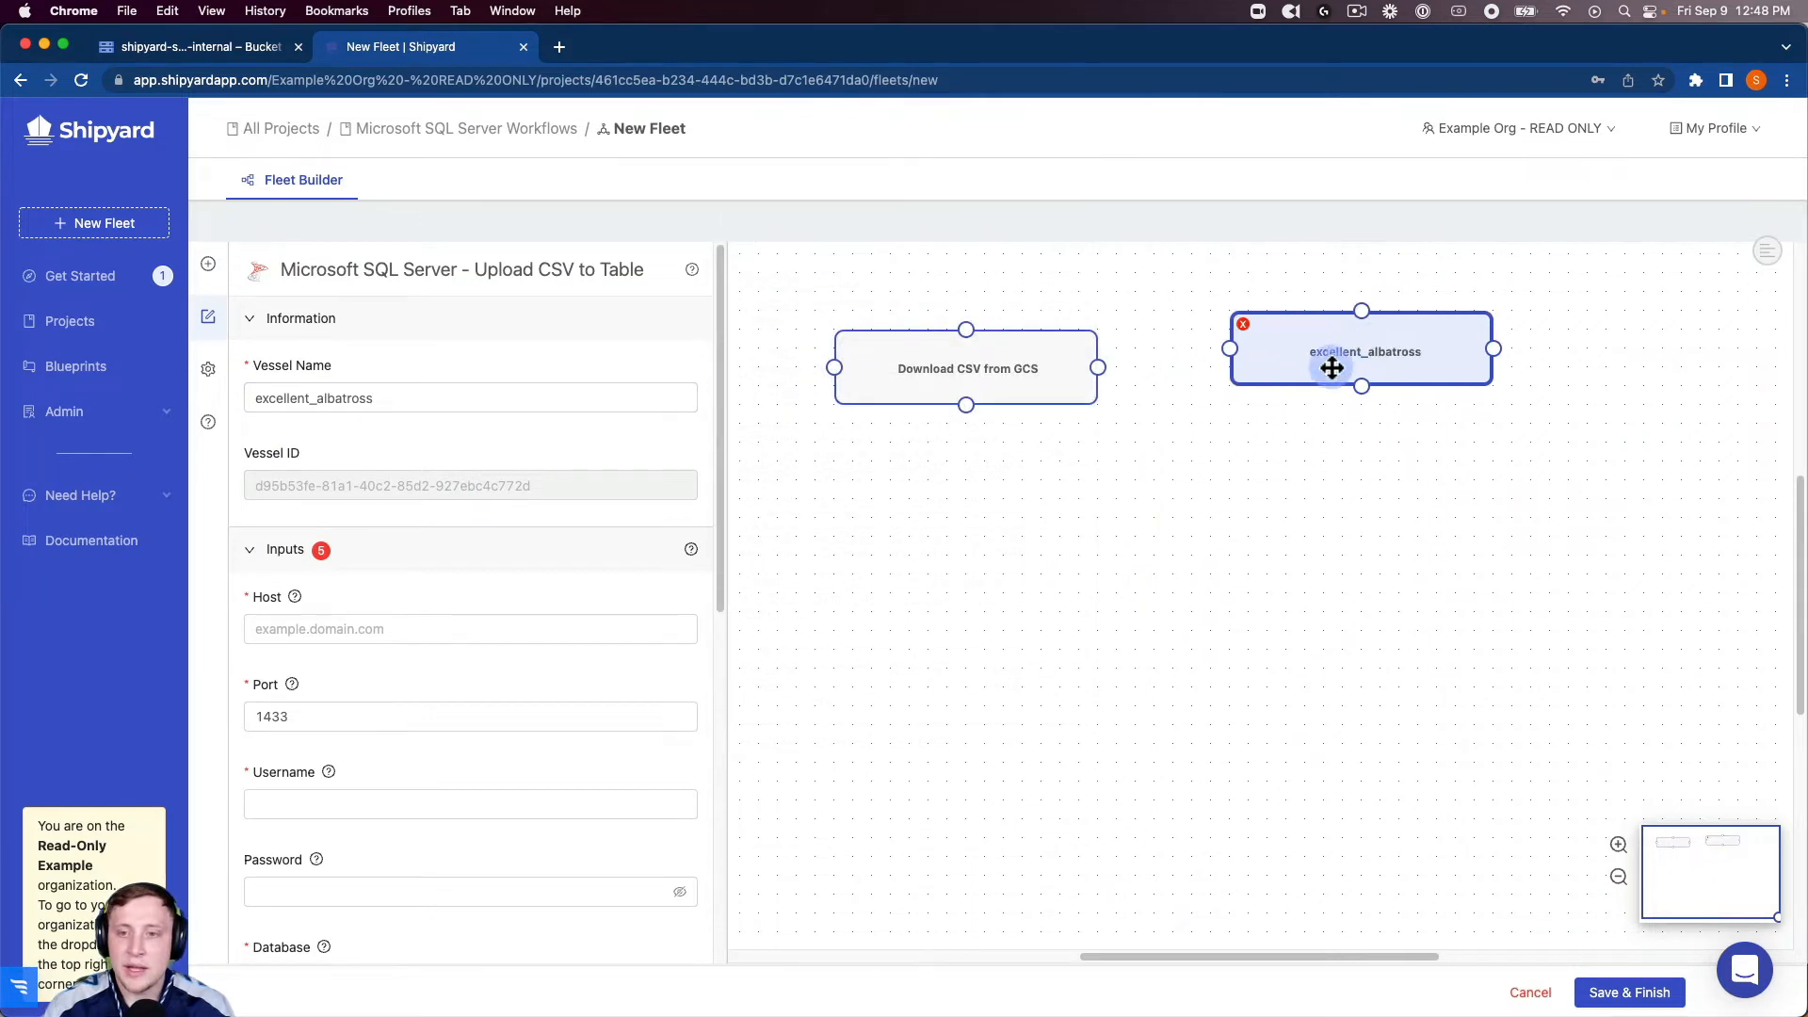
- Rename the new SQL Server vessel as Upload CSV to Table
triple_click(551, 404)
text(Upload)
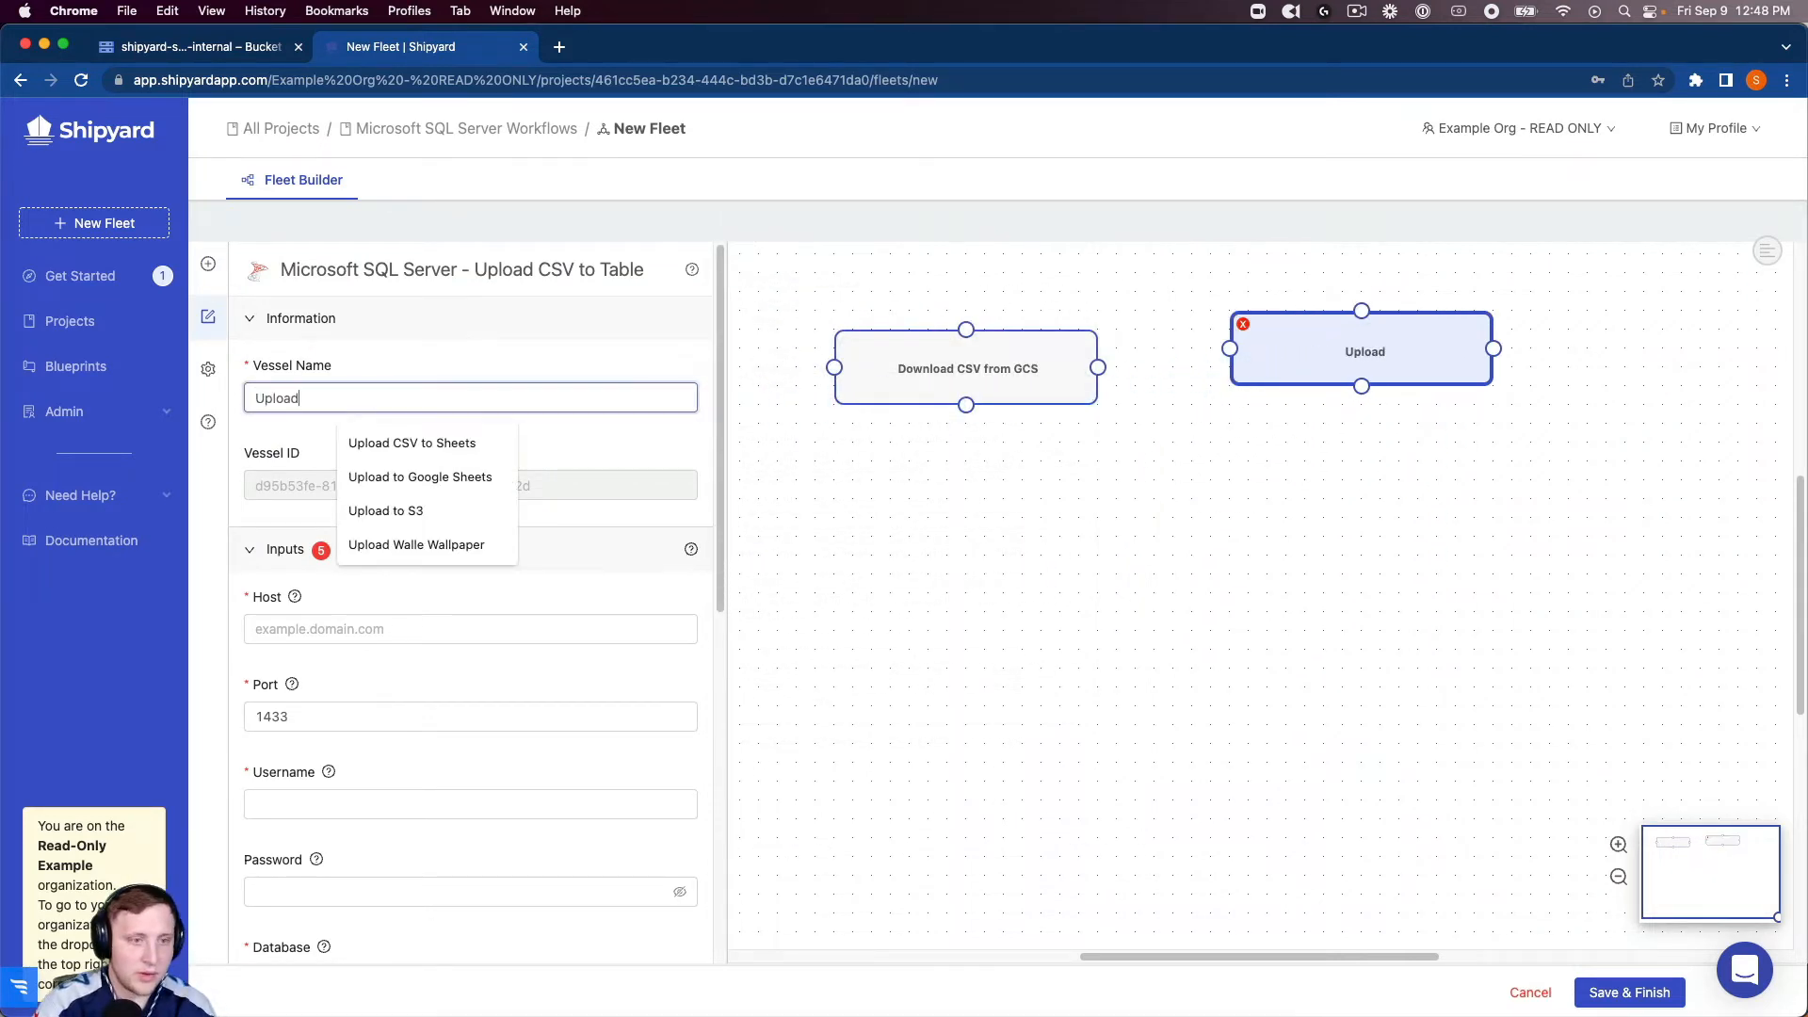
text( CSV to)
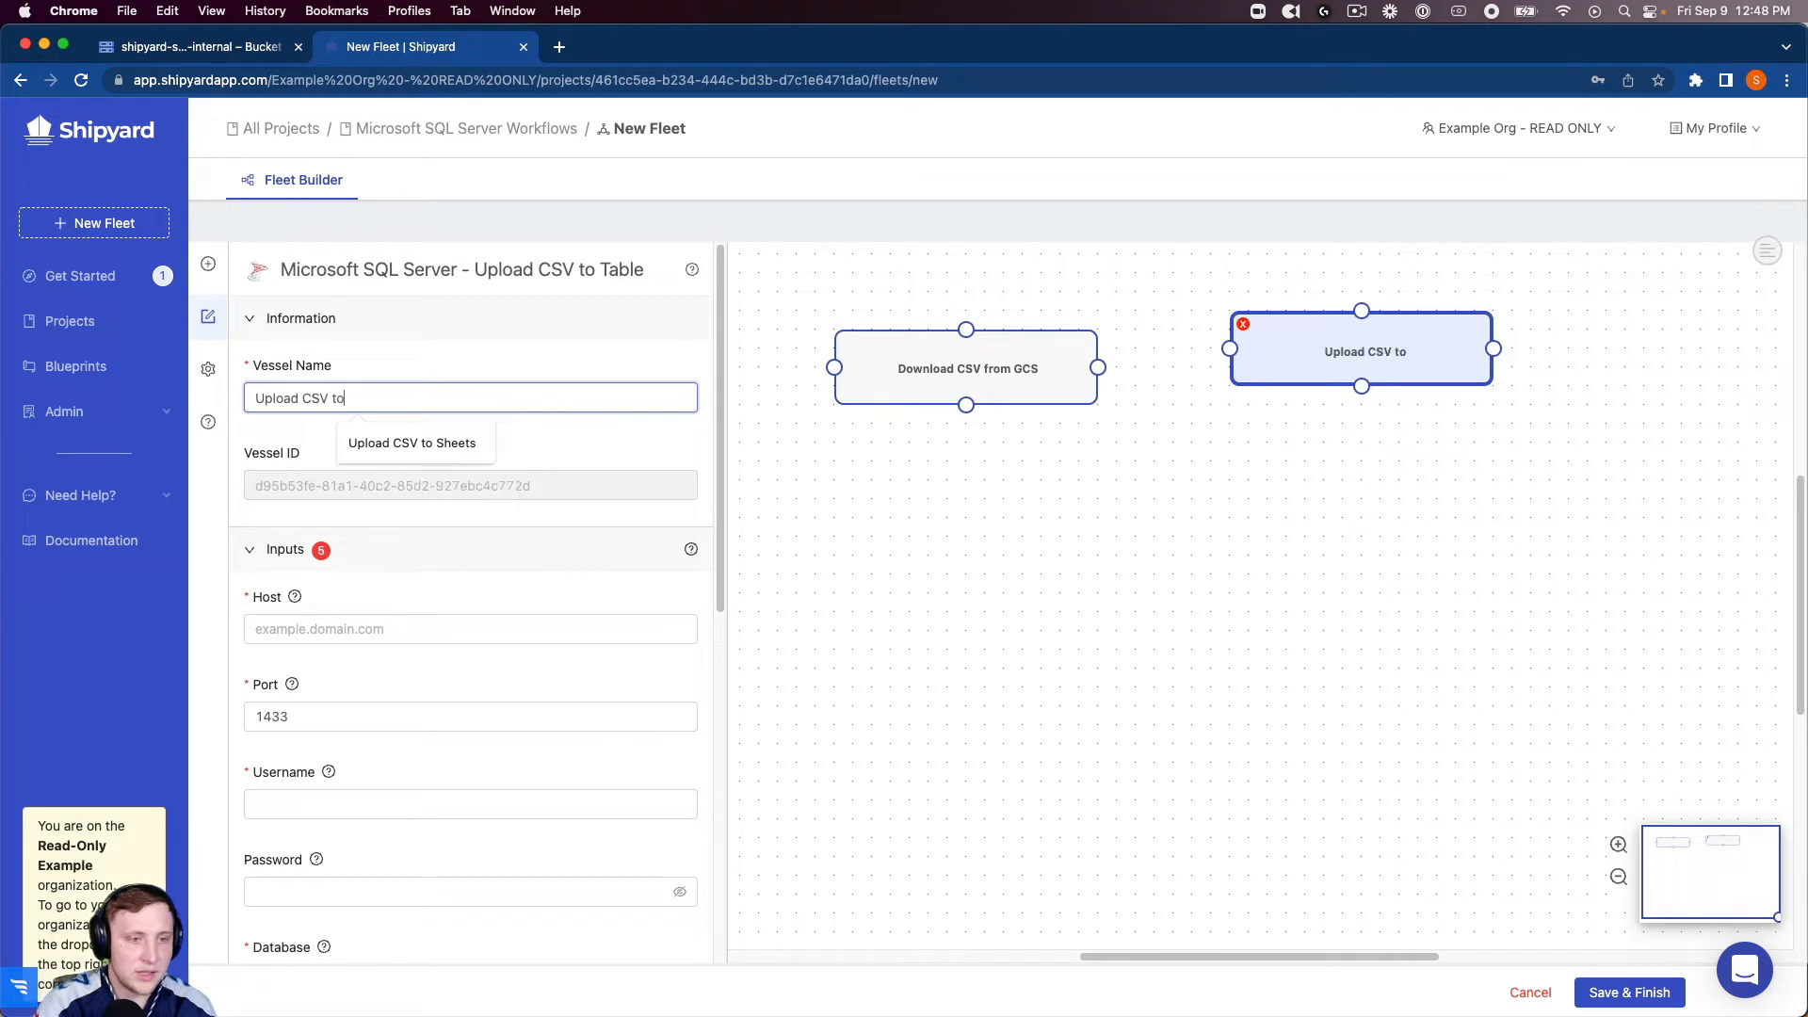
text( Table)
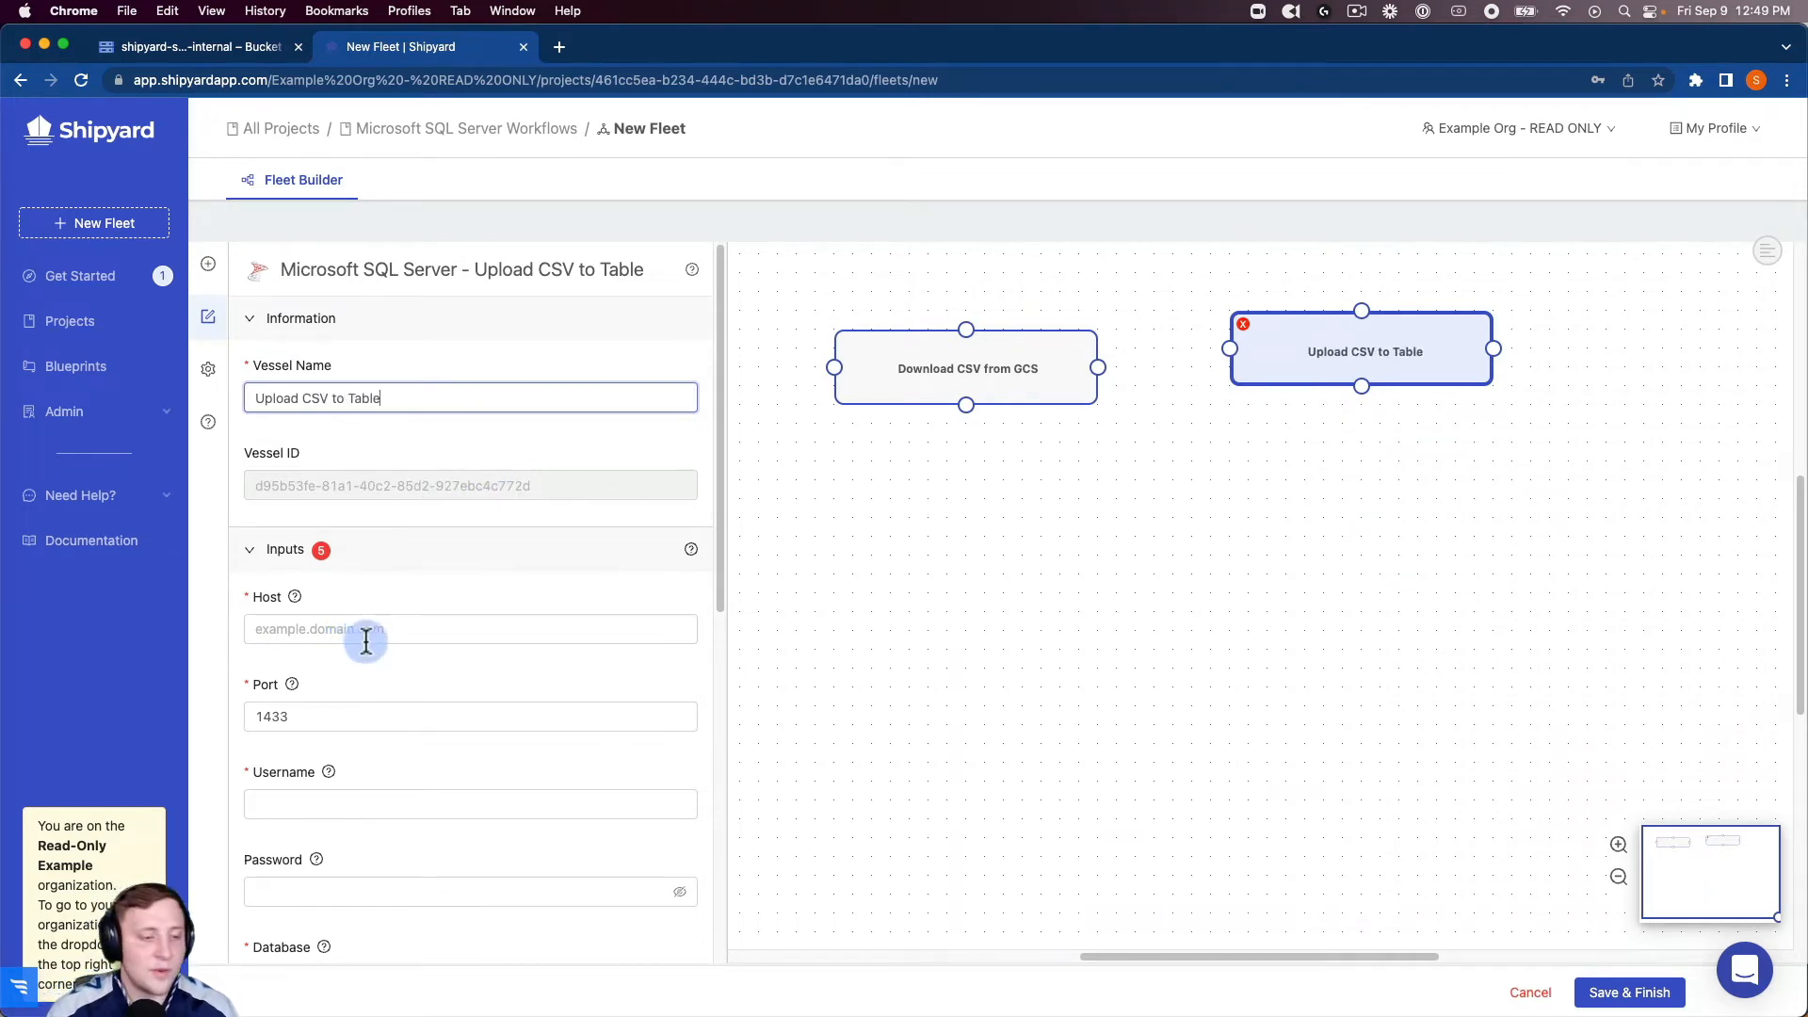
- Set the upload vessel's host to 52.42.215.145 and its username to sa
click(399, 629)
click(398, 674)
click(363, 804)
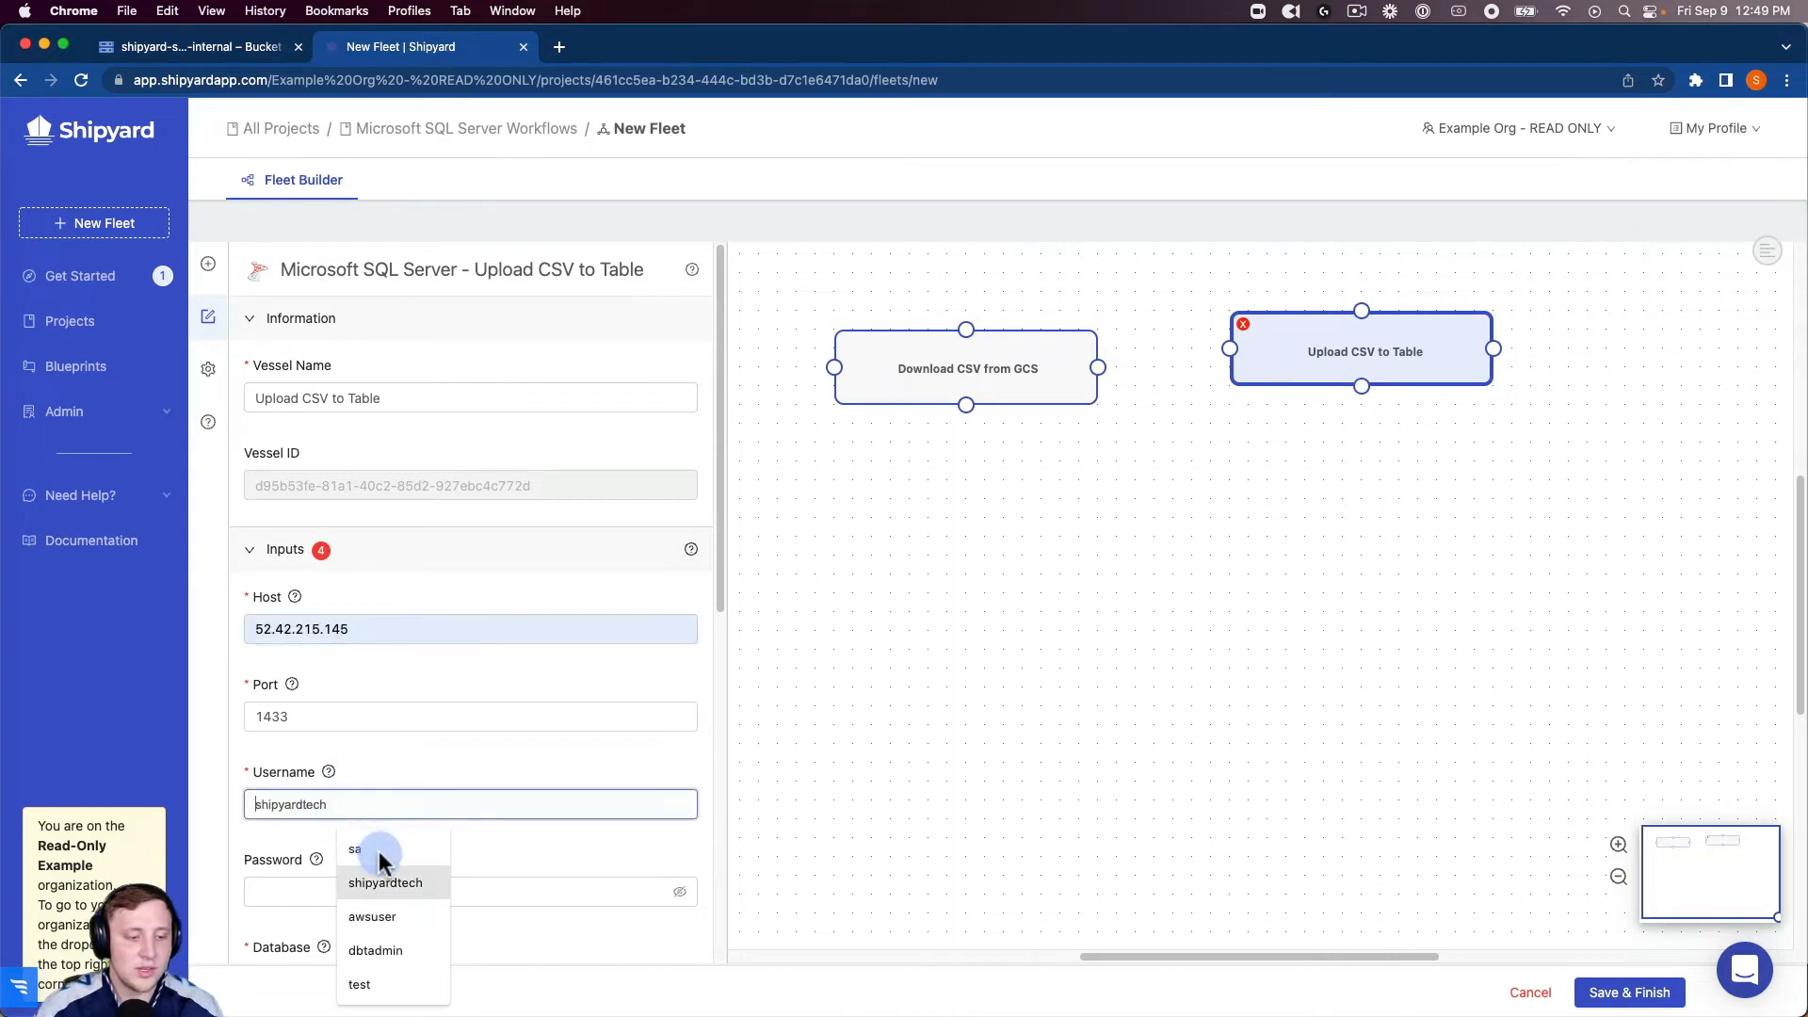
text(sa)
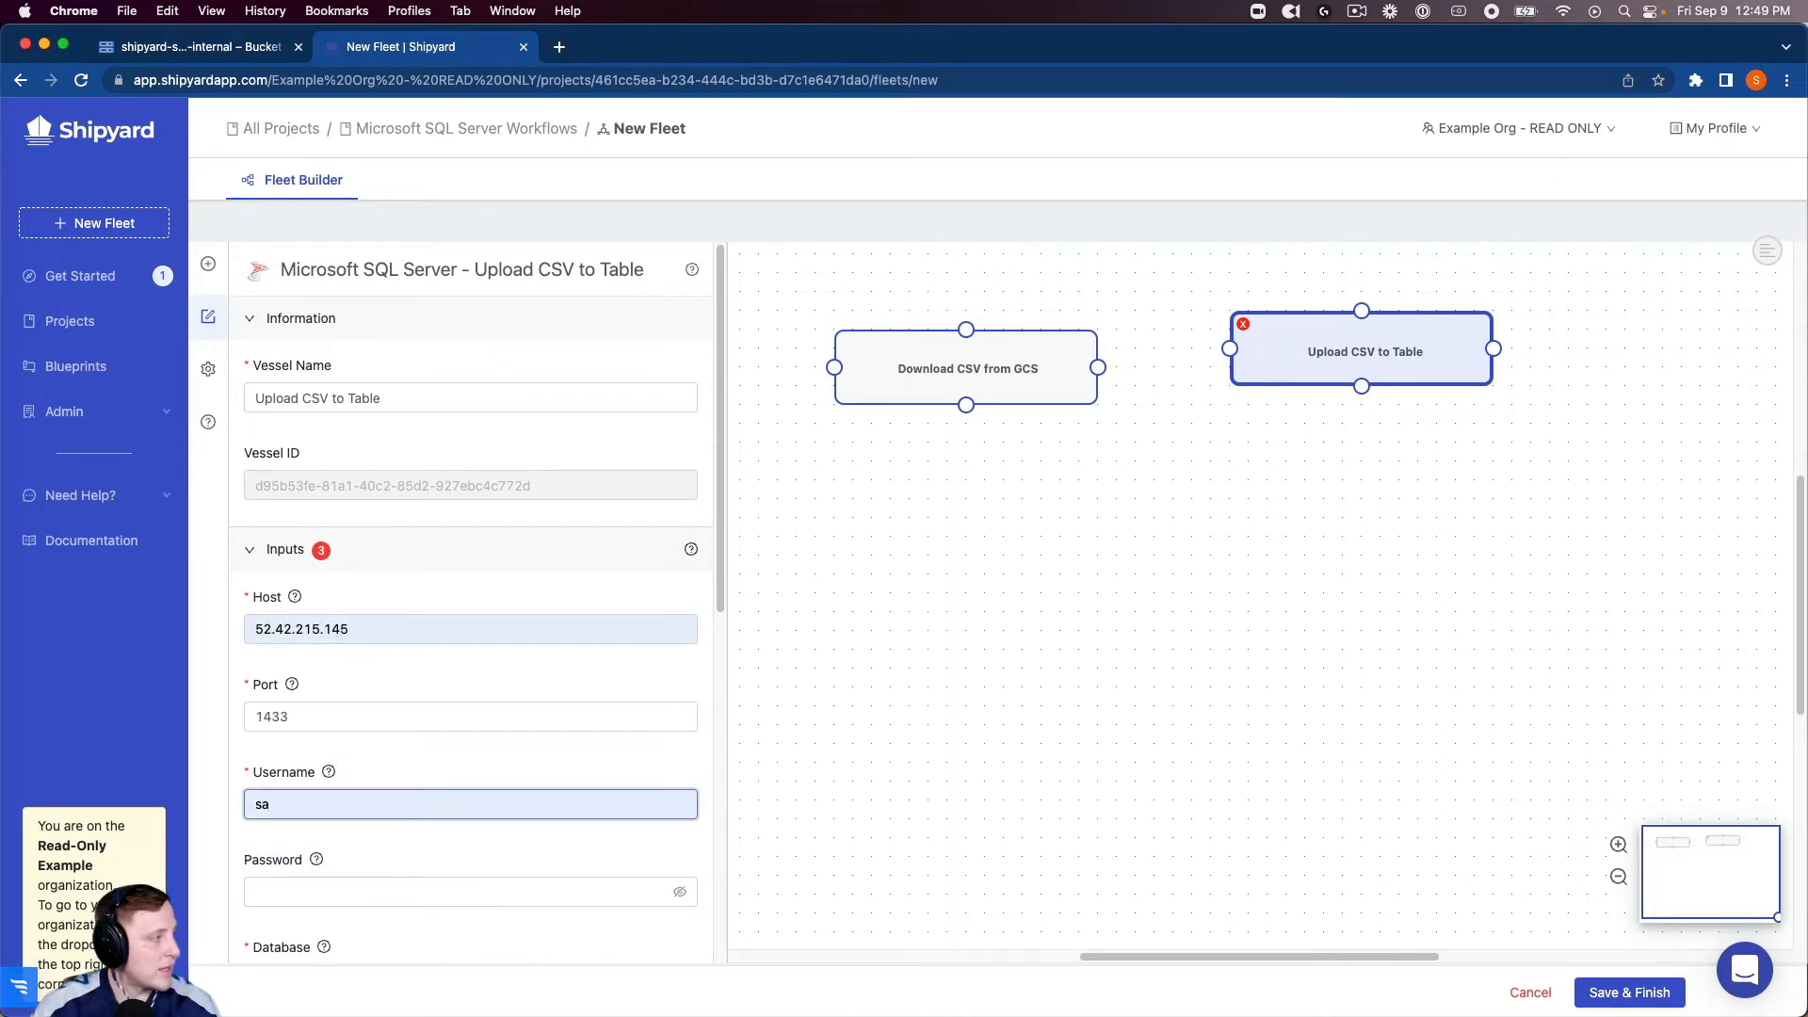
- Copy the SQL Server password from the other application and paste it into the upload vessel's Password input
key(super+Tab)
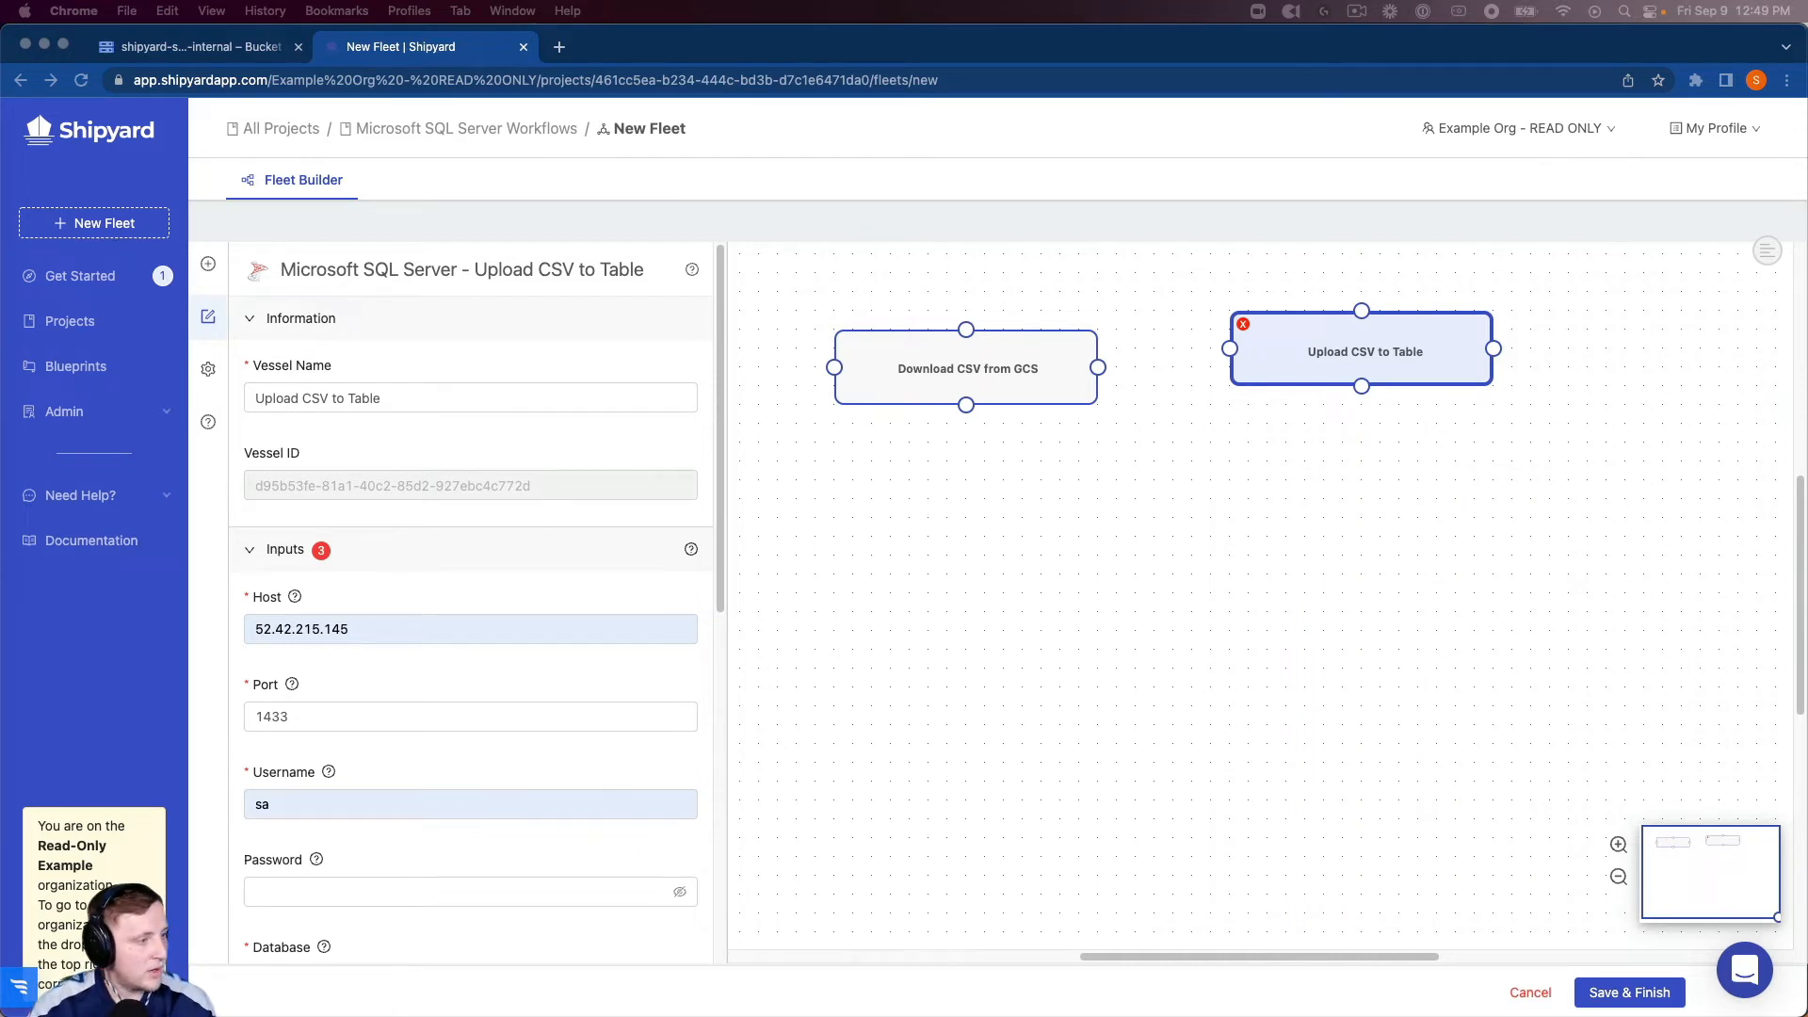
click(305, 887)
key(super+v)
- Set the upload vessel's database to testdb and its file name to sample_data.csv
scroll(320, 834, down, 3)
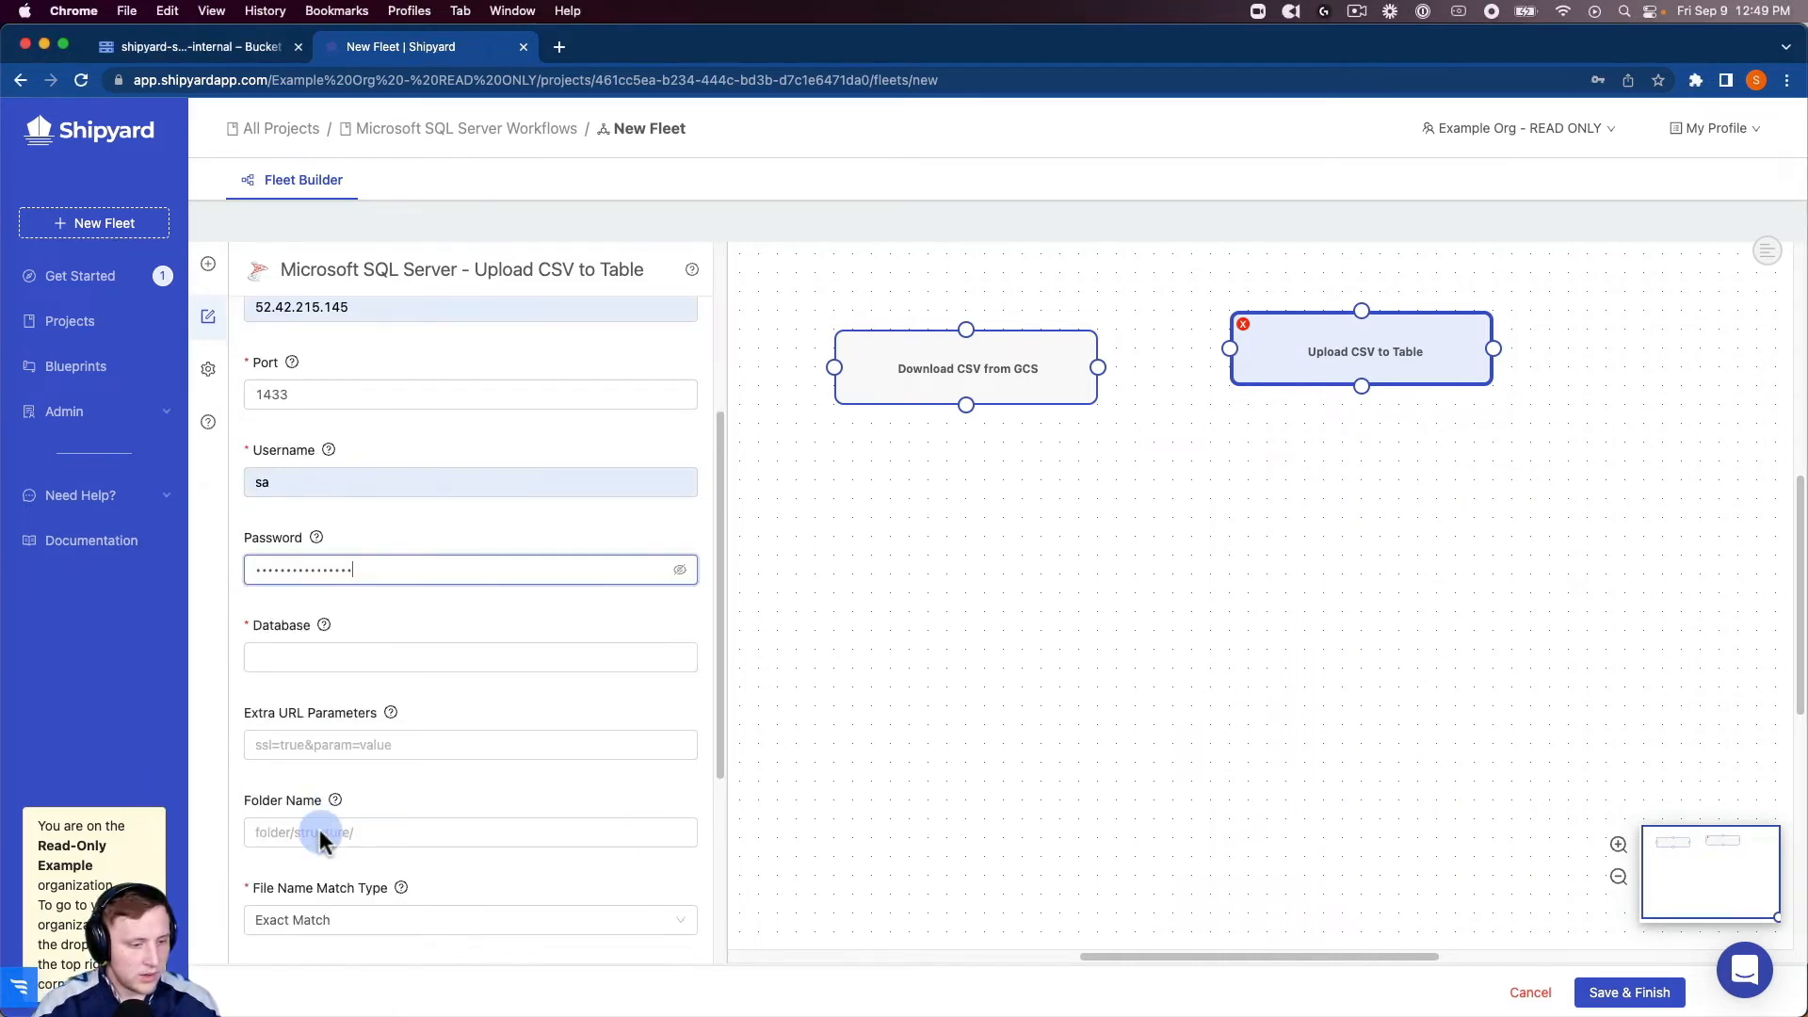
click(323, 657)
click(339, 697)
scroll(314, 697, down, 1)
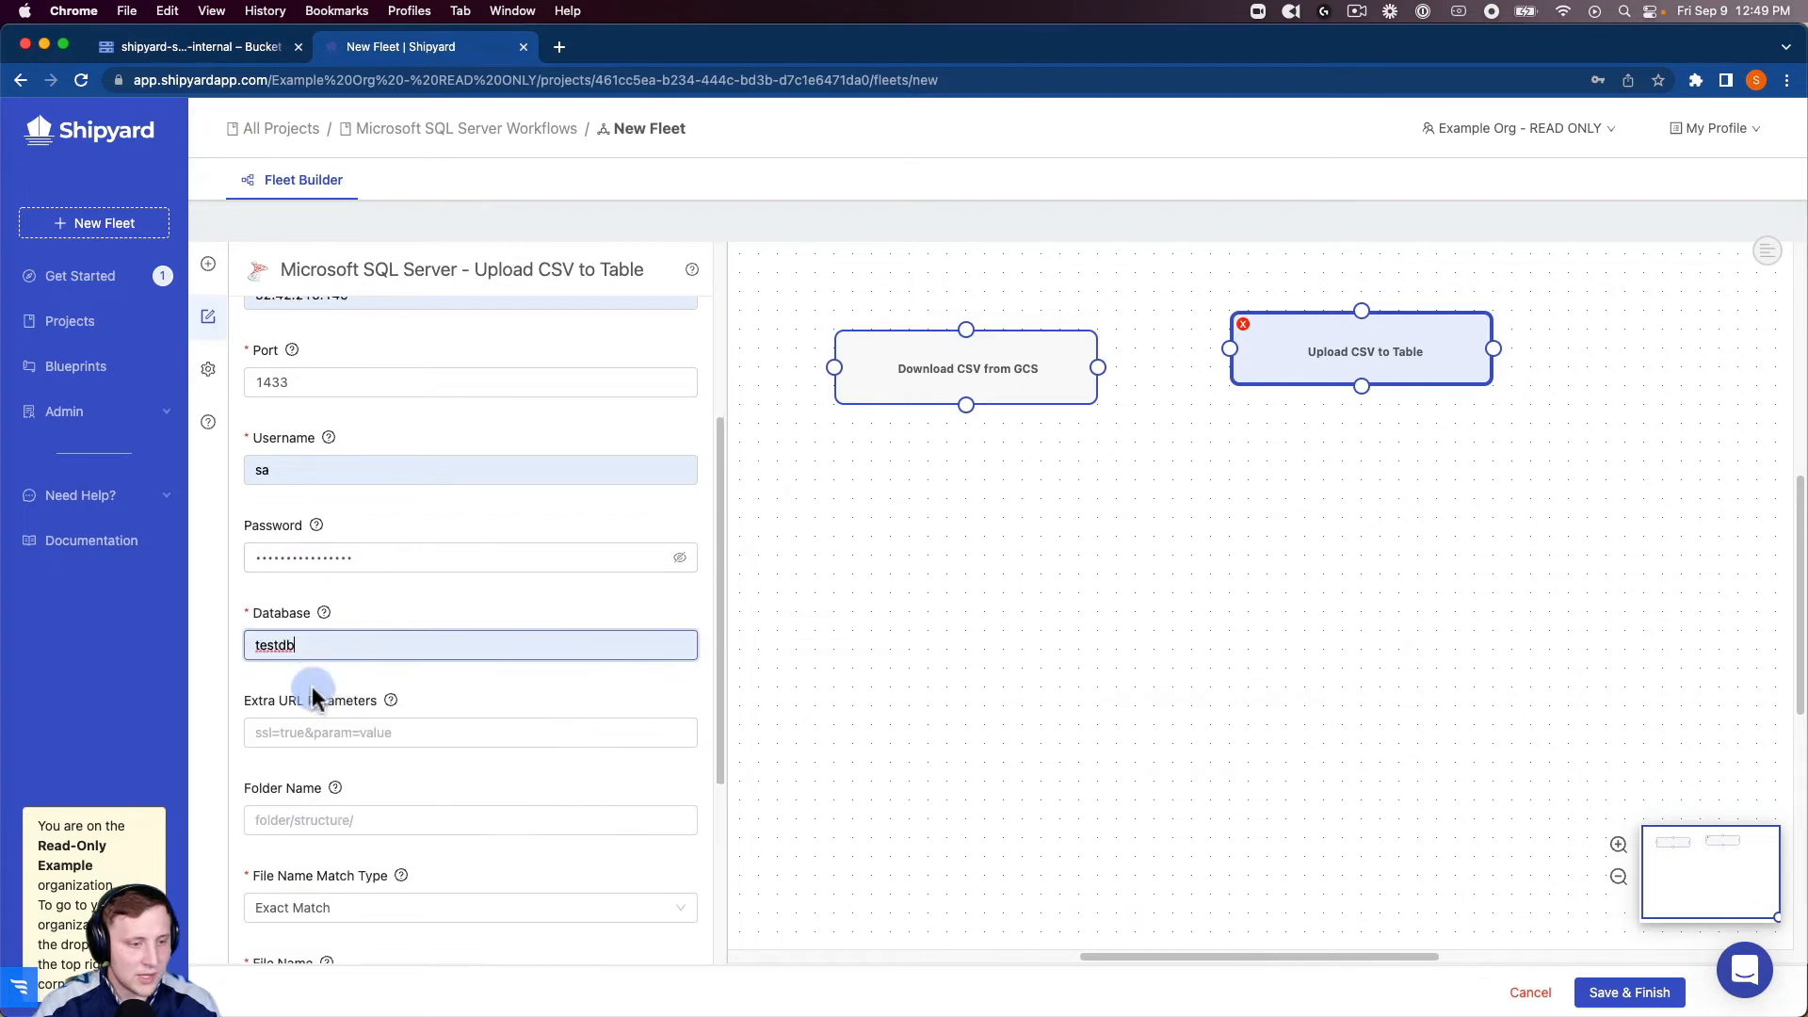
scroll(313, 697, down, 1)
scroll(323, 782, down, 1)
click(323, 885)
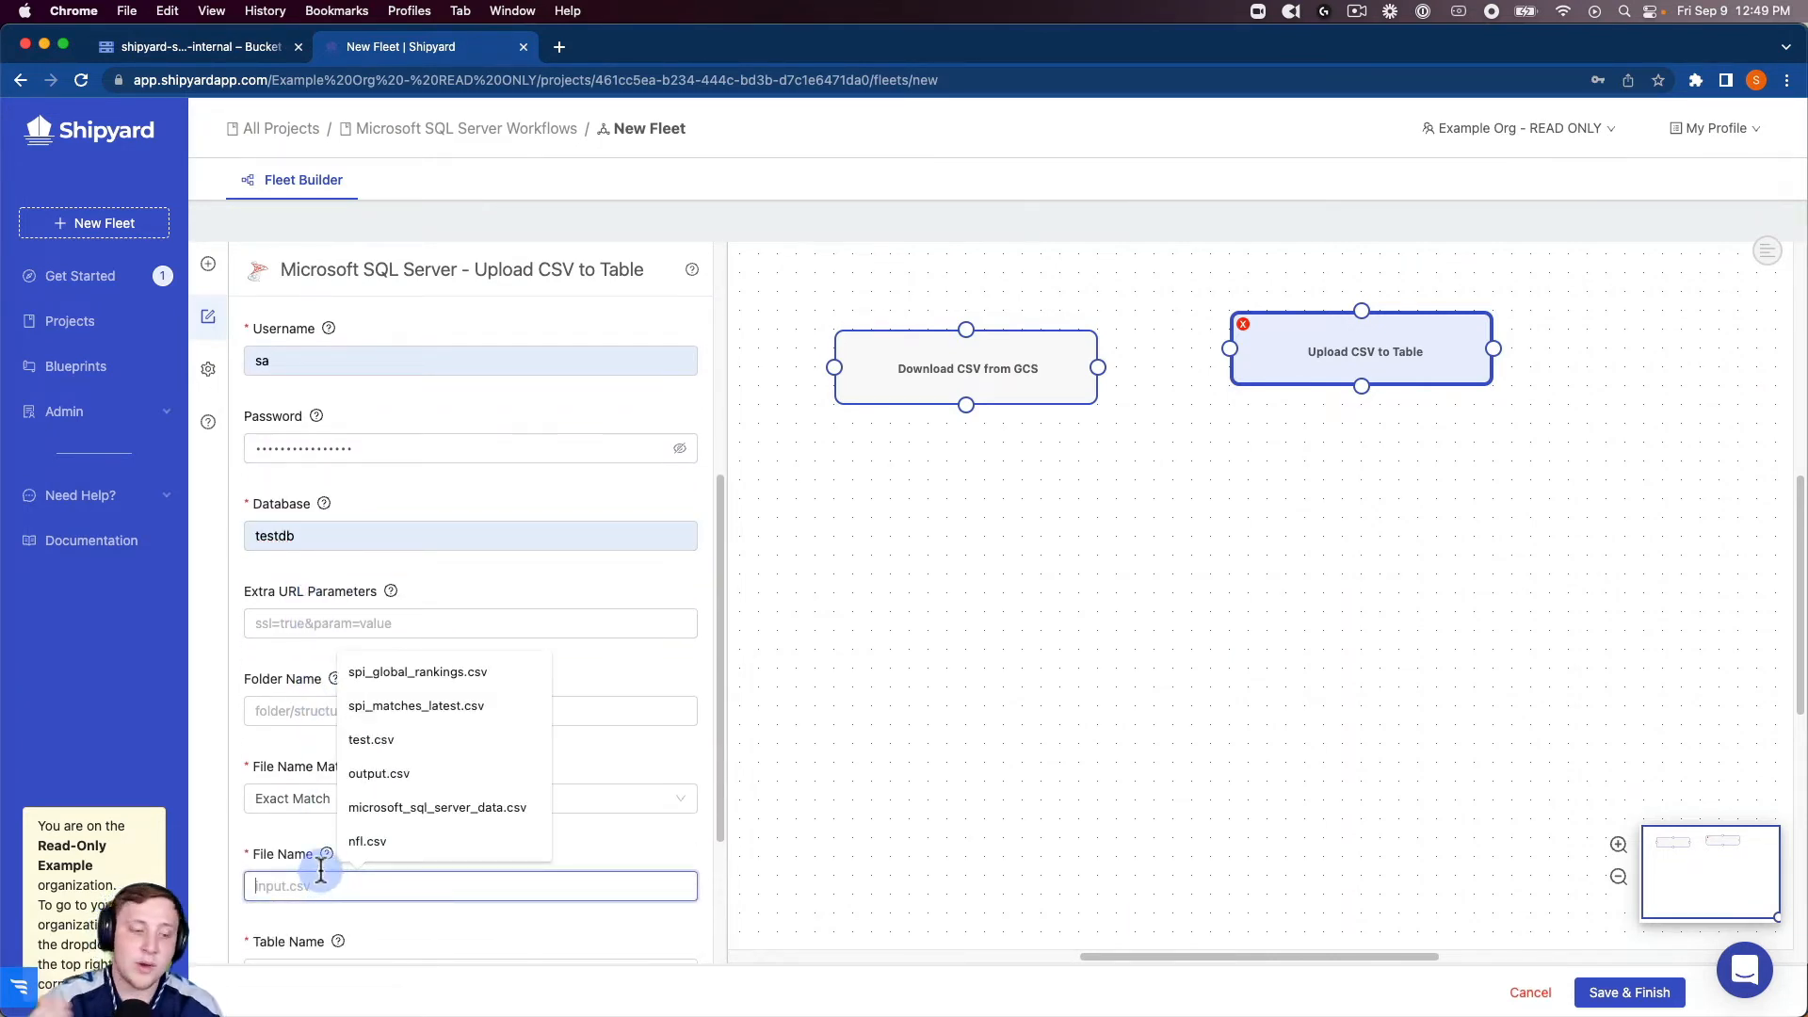
text(sample_data.csv)
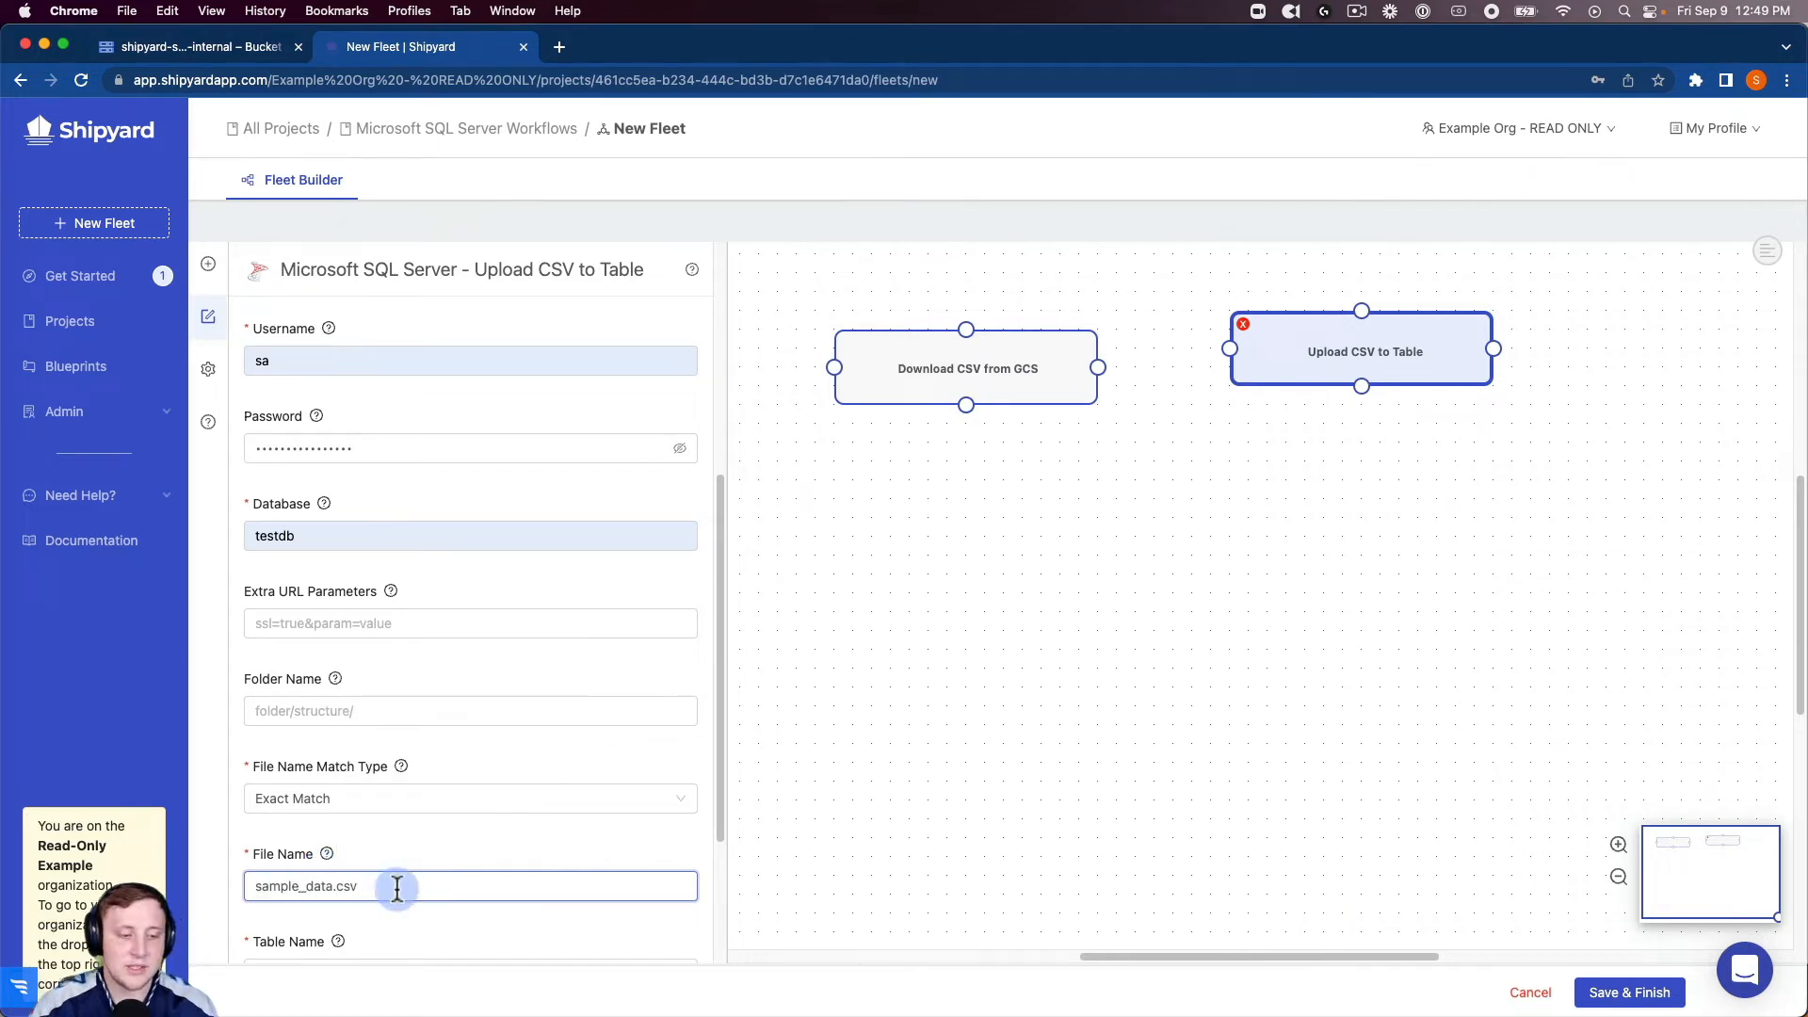
scroll(396, 883, down, 3)
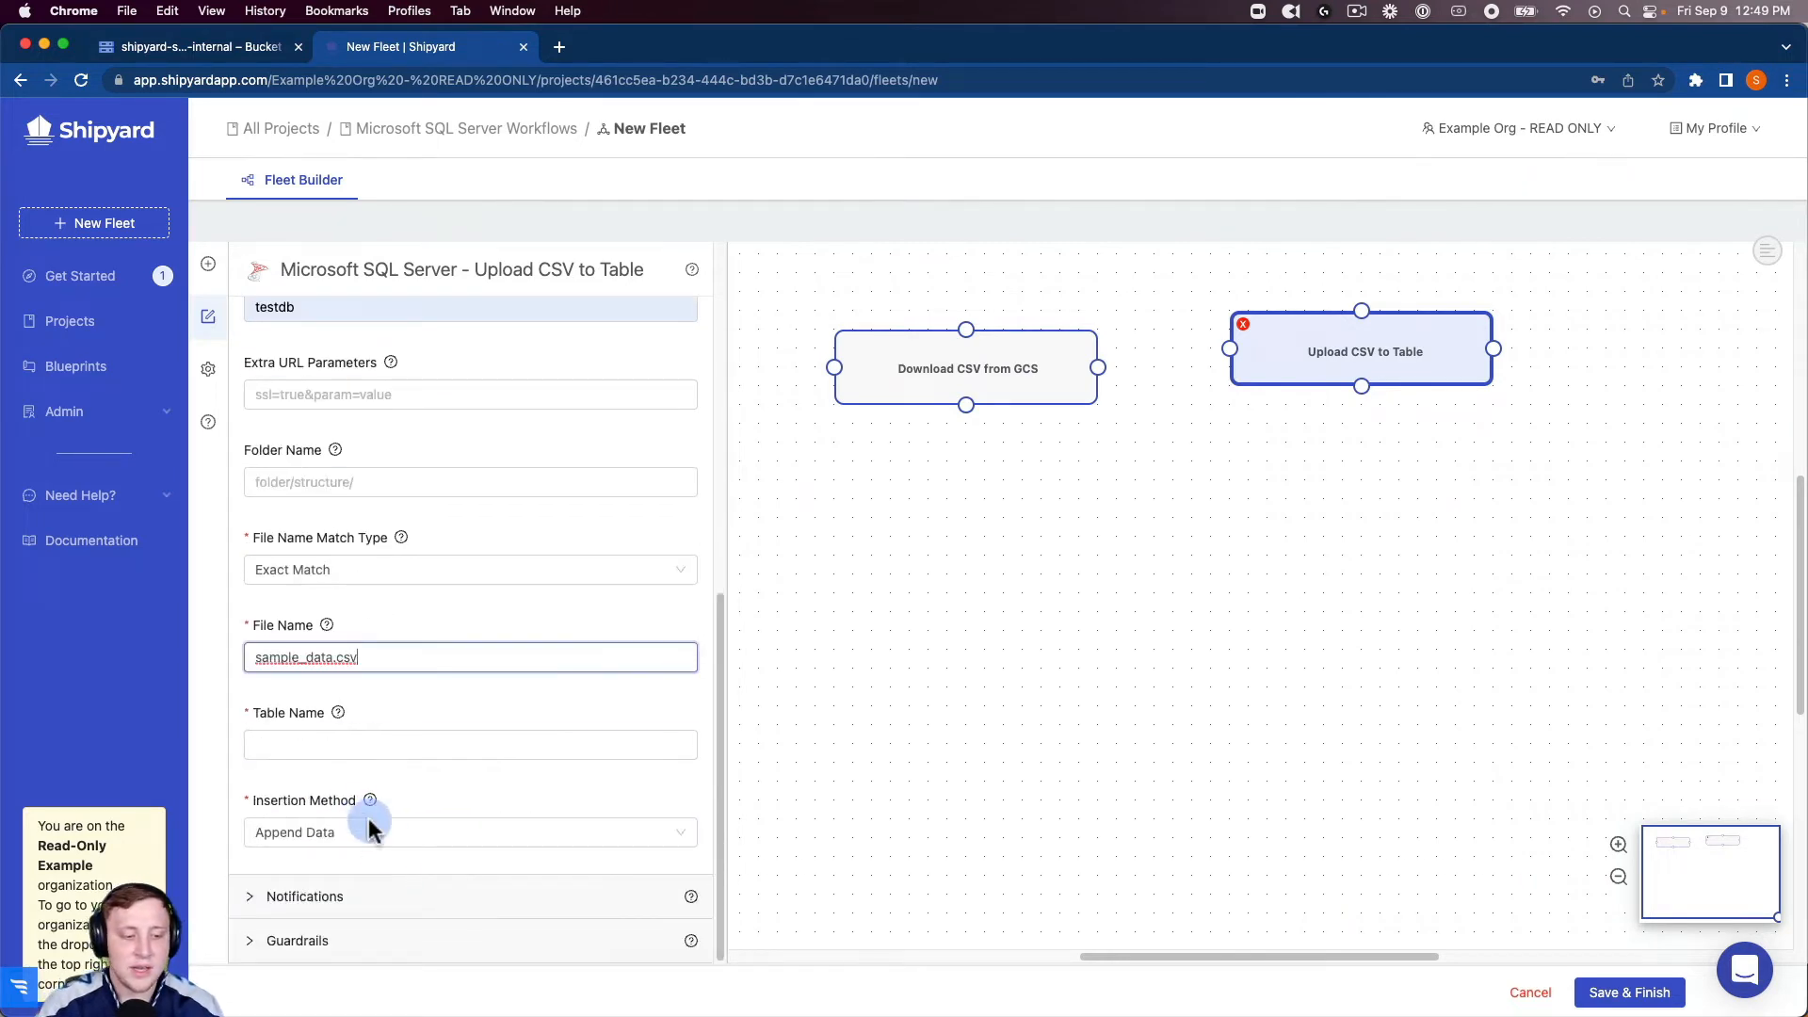
- Set the upload vessel's table name to data_from_gcs and choose Append Data as its insertion method
click(304, 739)
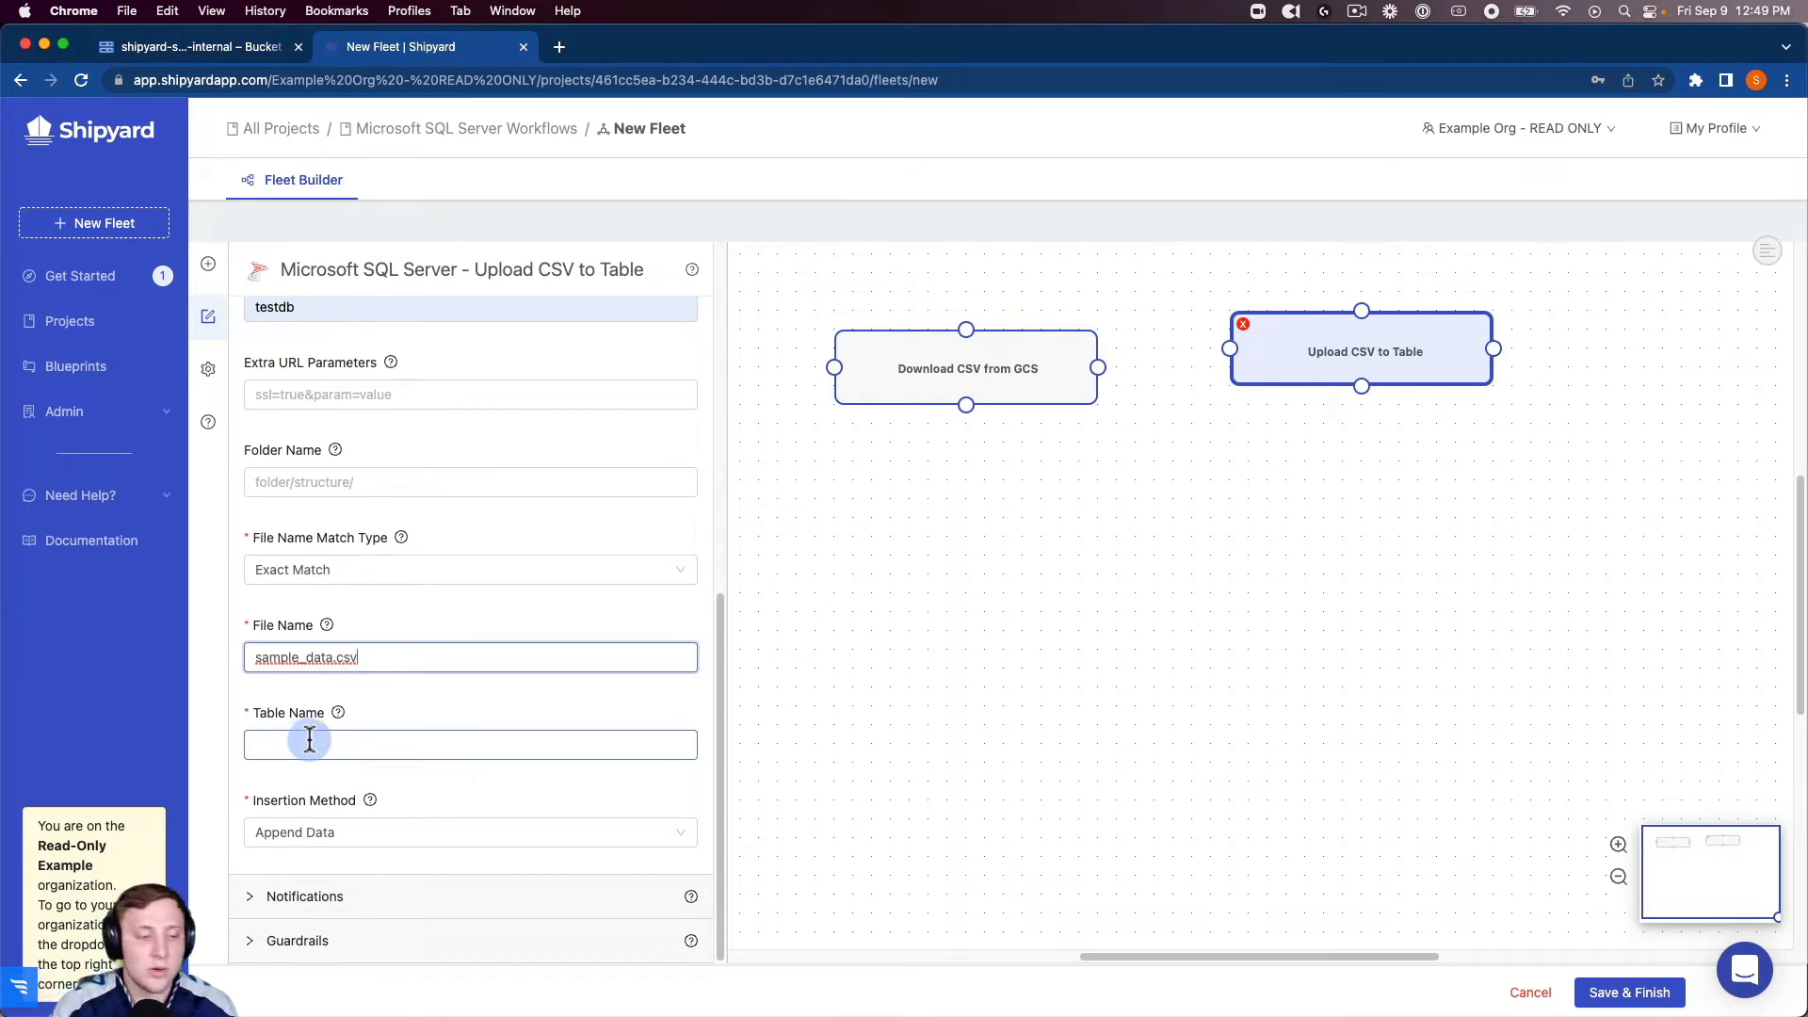
click(304, 739)
click(415, 945)
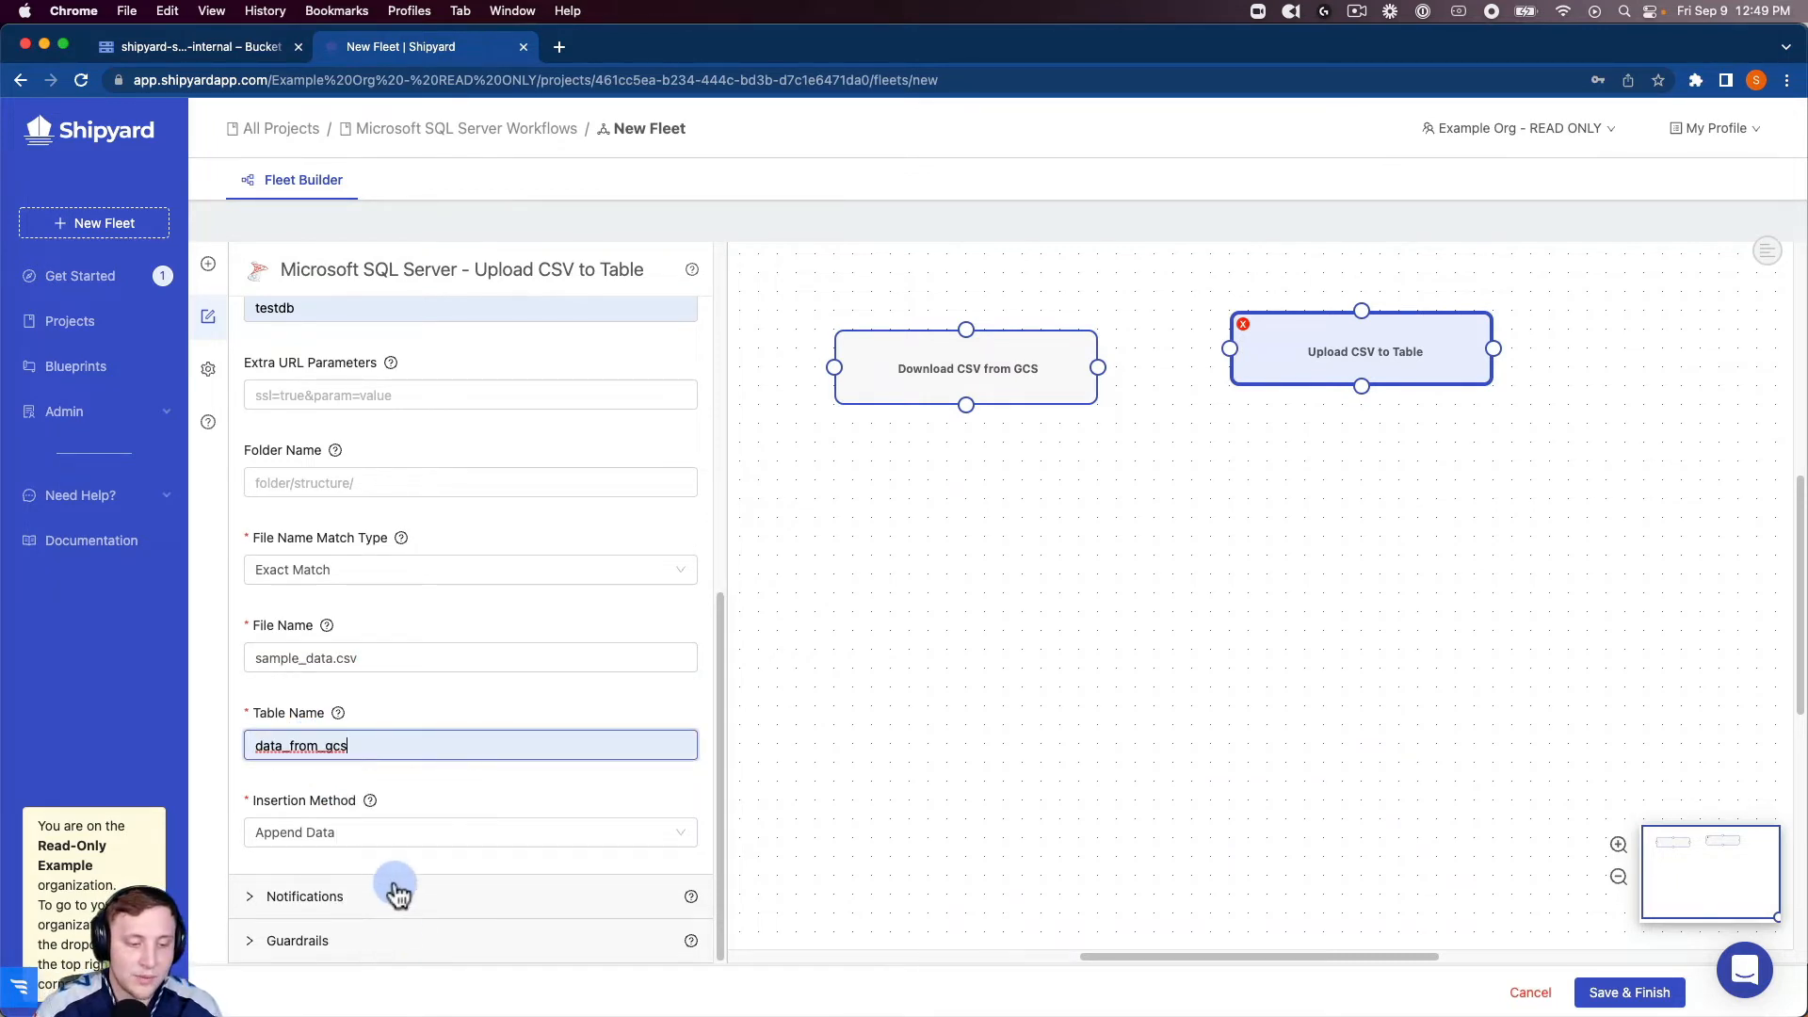
click(392, 833)
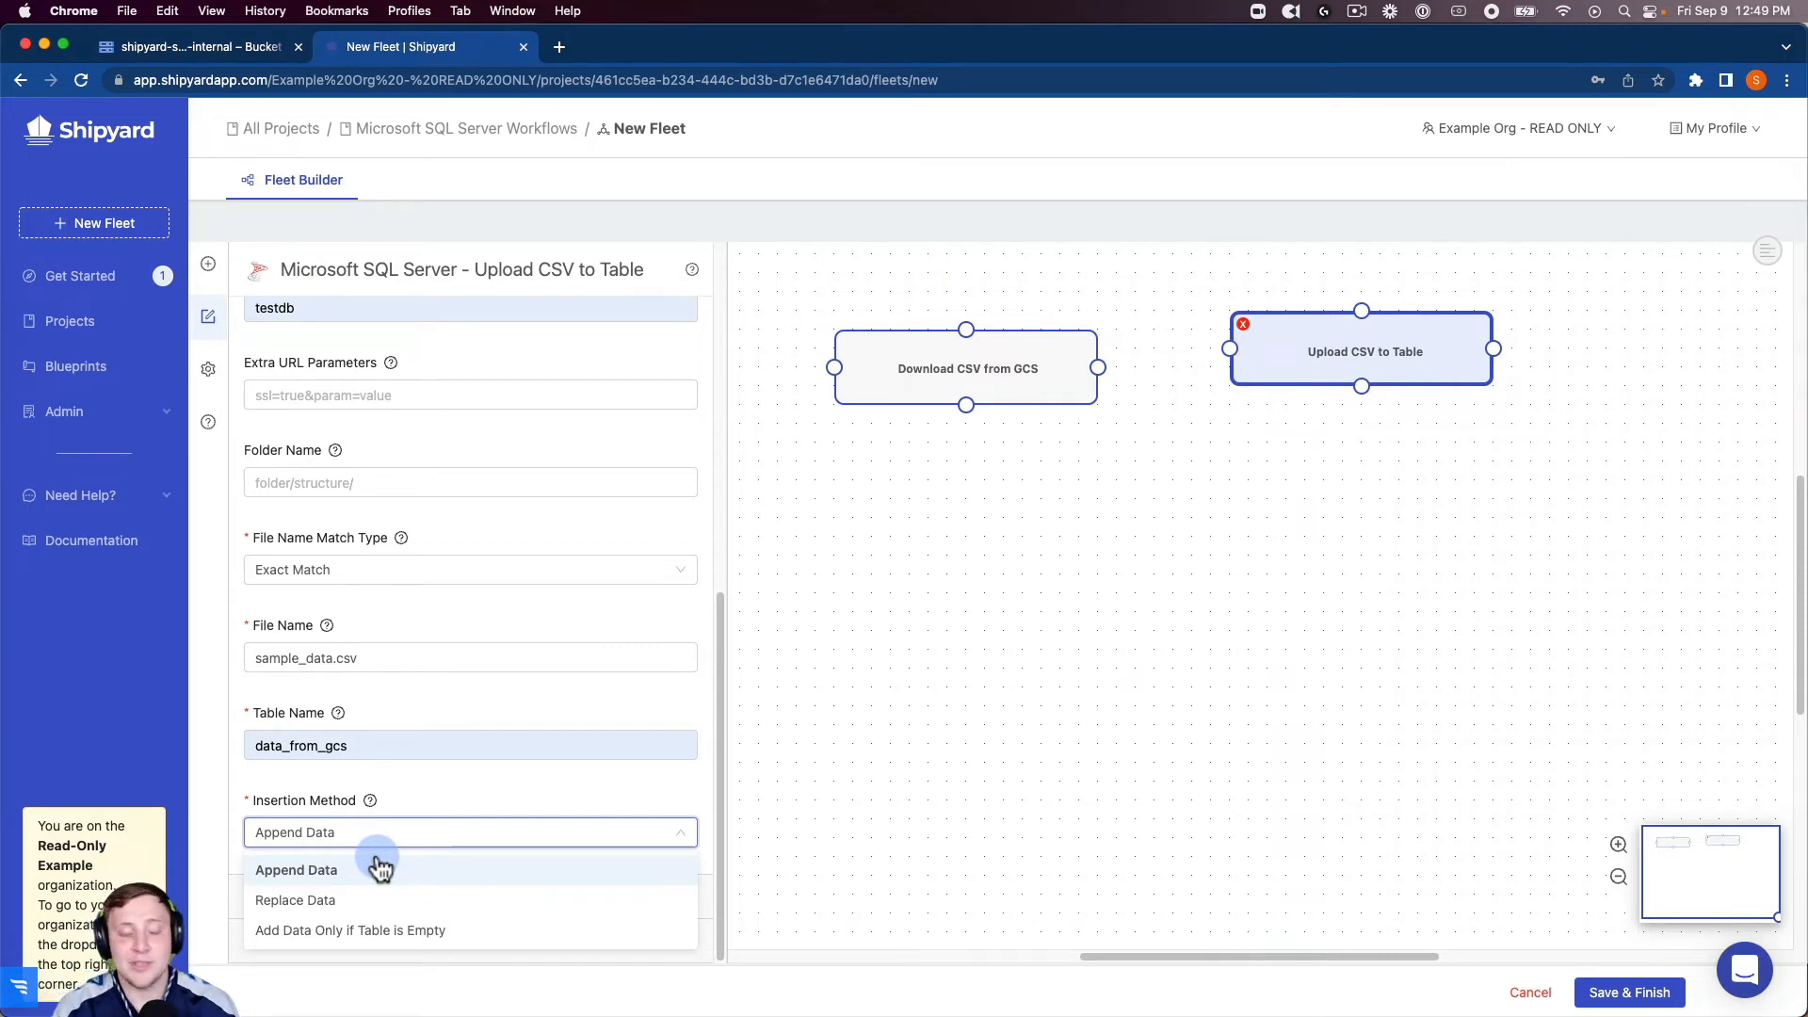
click(378, 840)
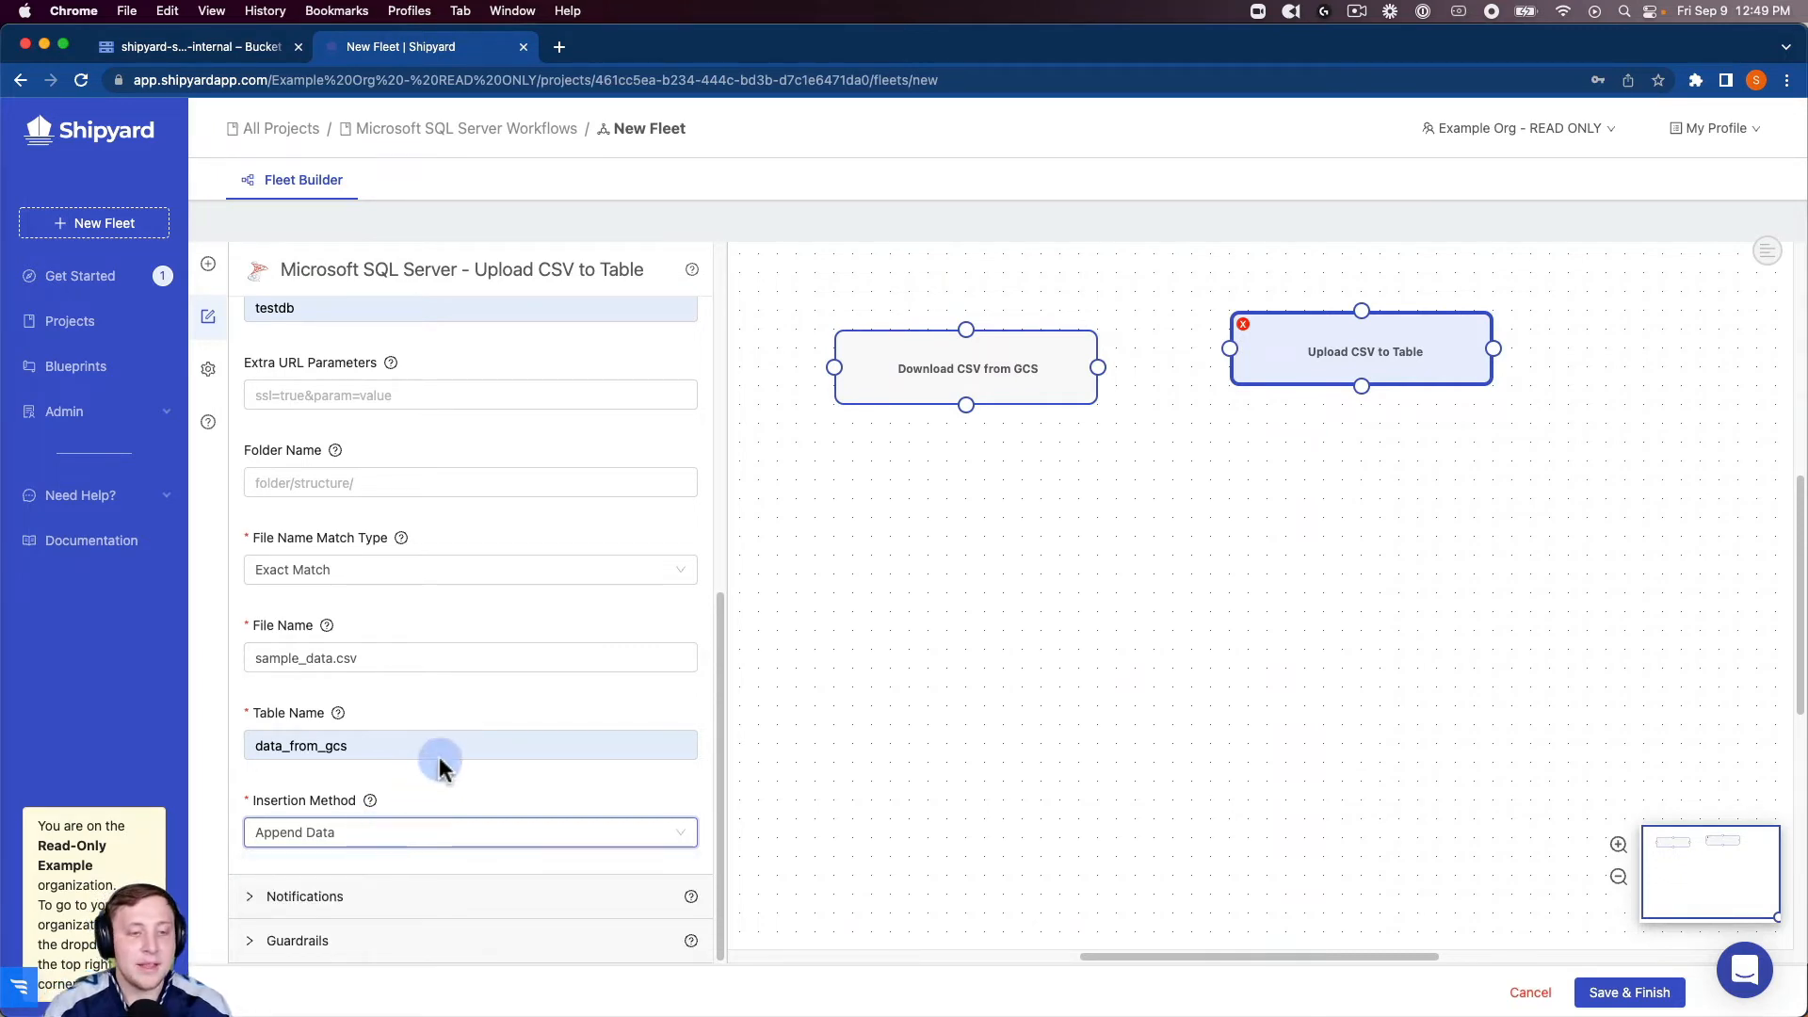
- Review the upload vessel's connection inputs, Notifications and Guardrails settings
scroll(509, 649, up, 3)
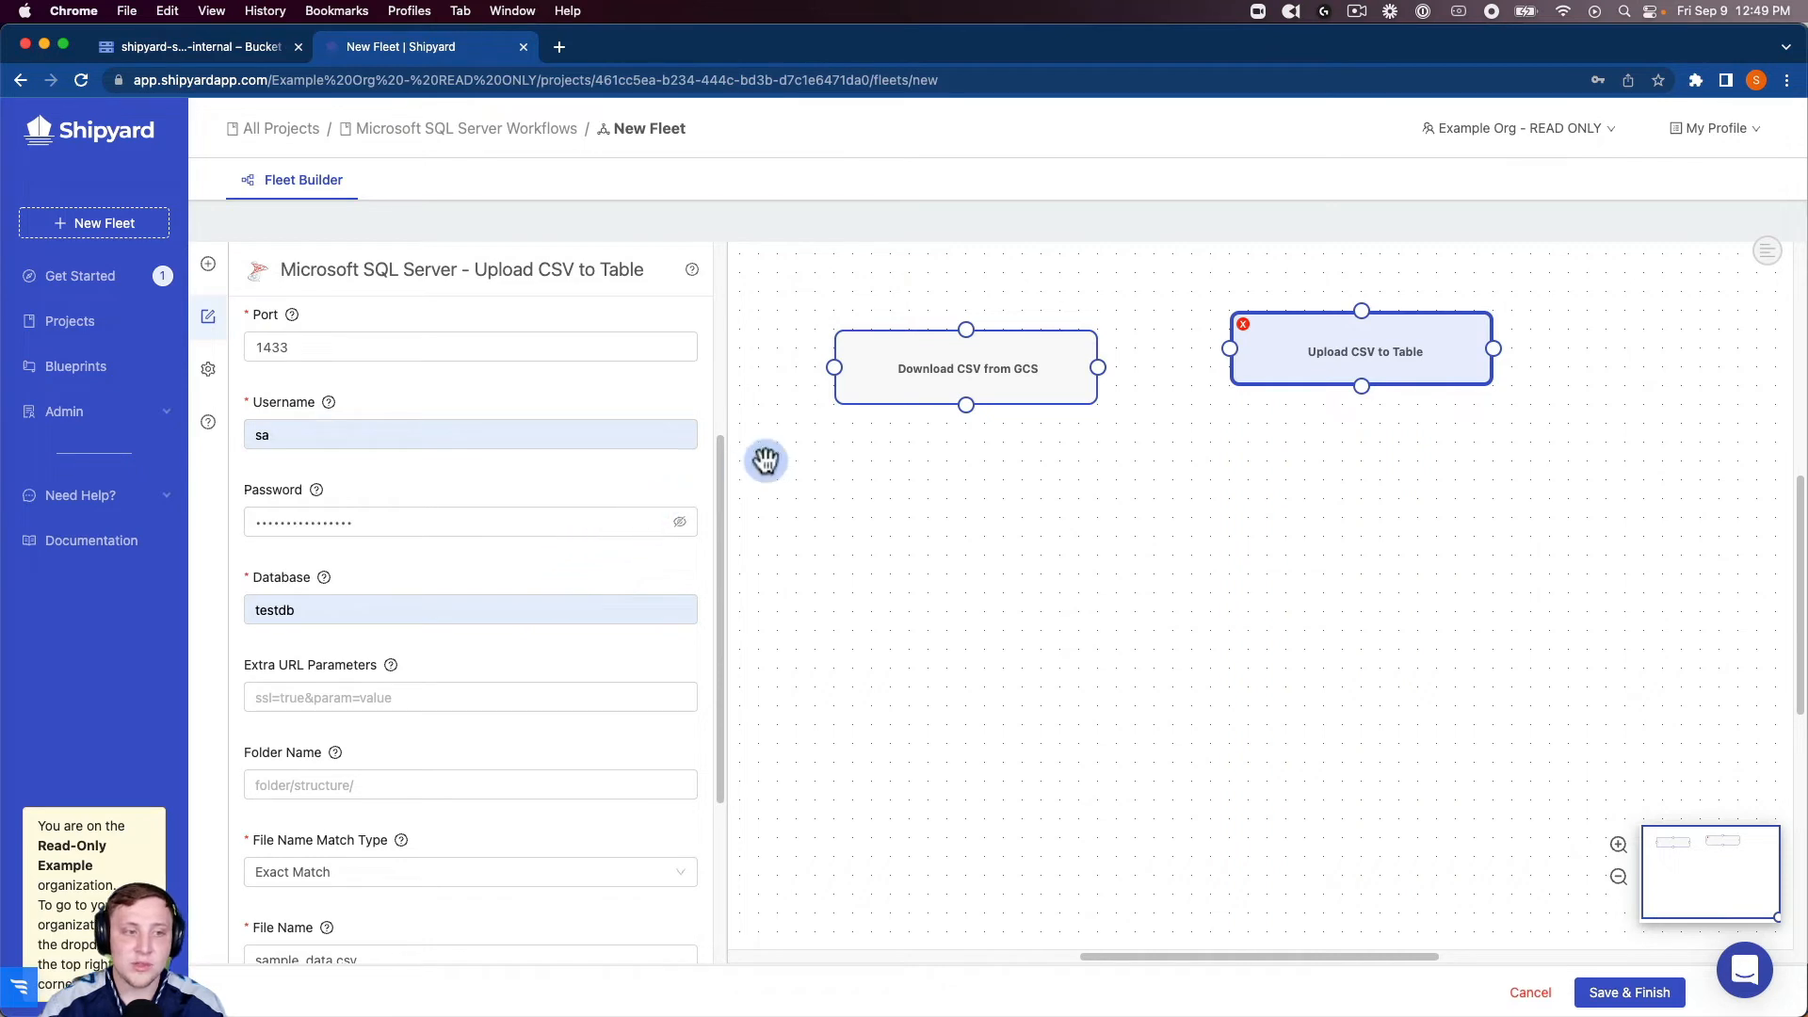
scroll(468, 602, down, 3)
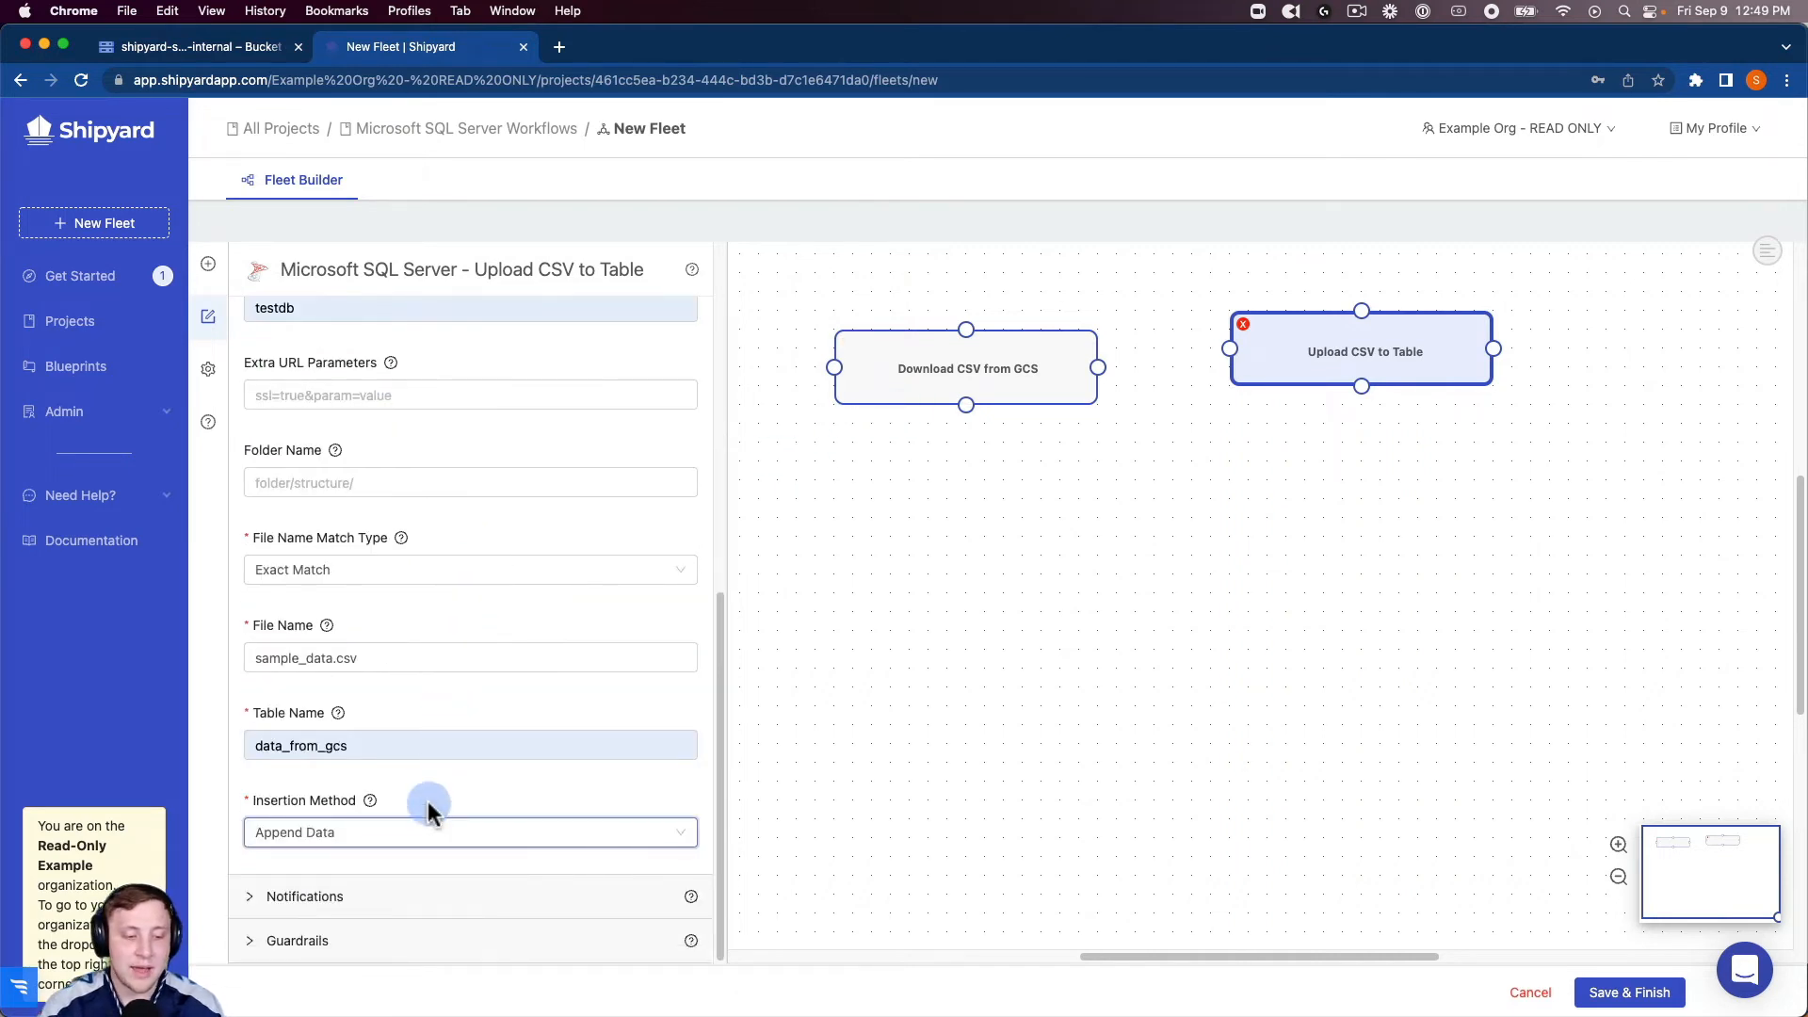
click(403, 896)
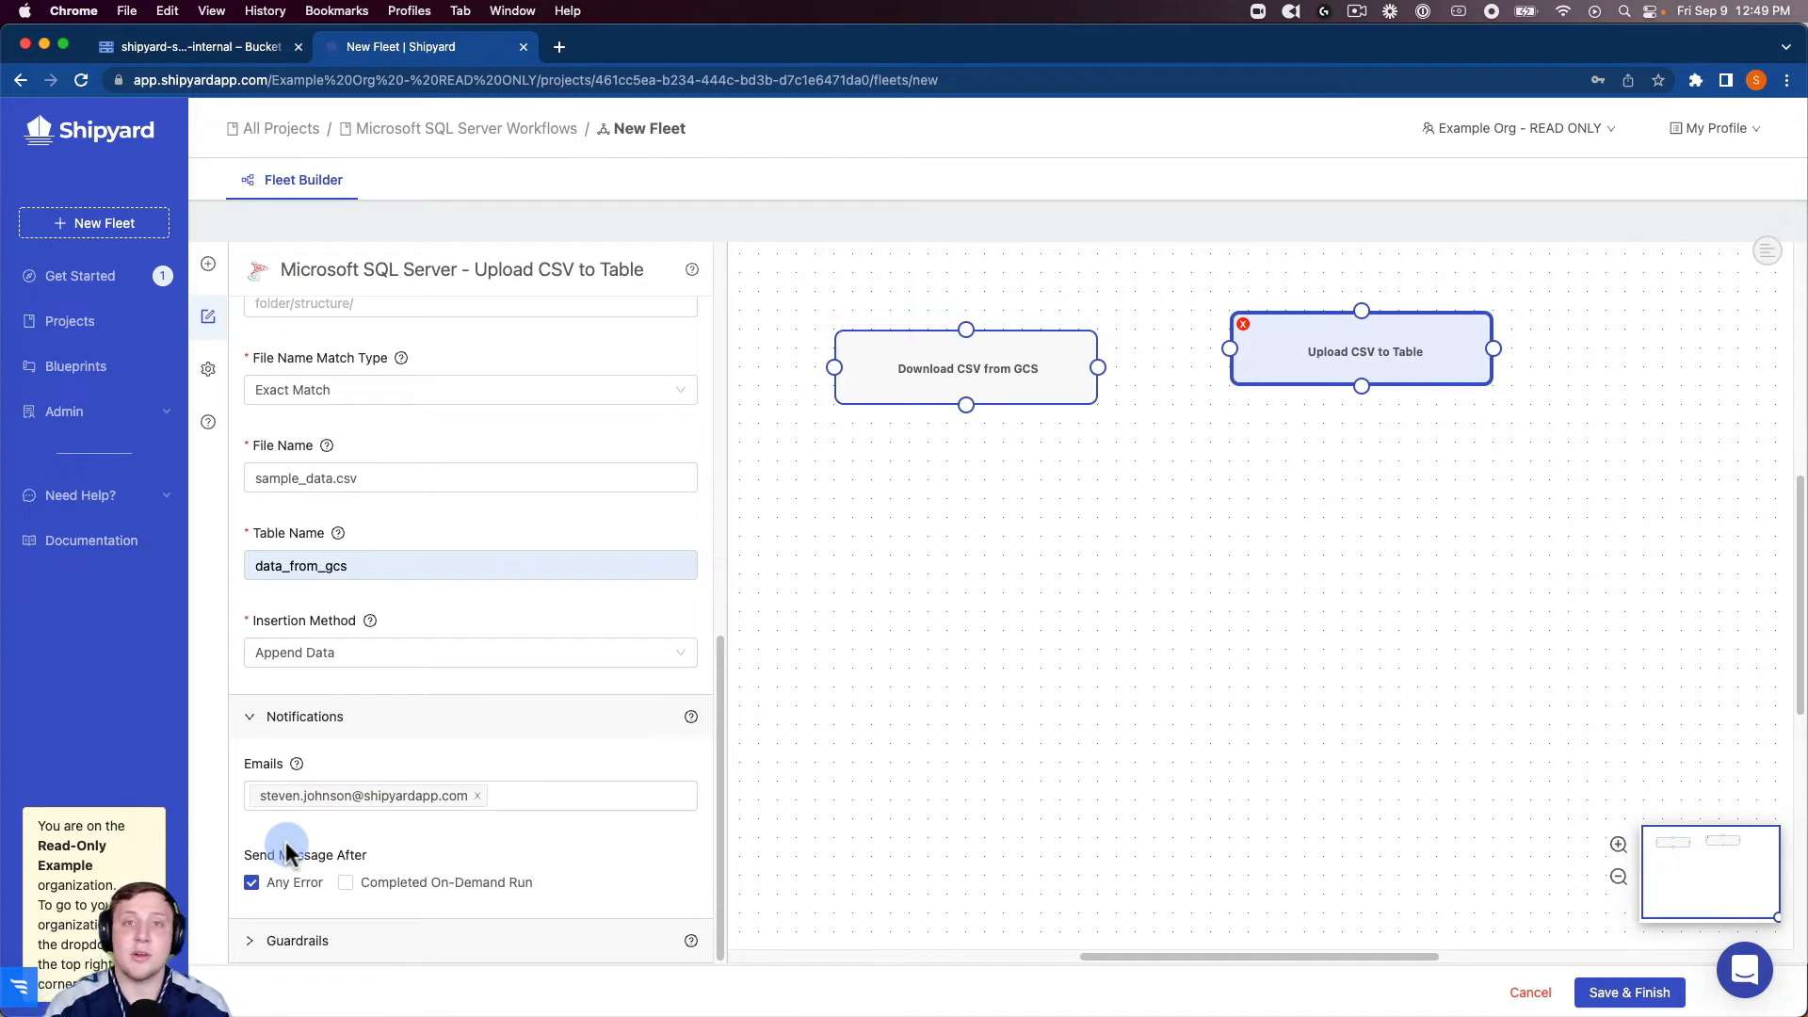
click(282, 718)
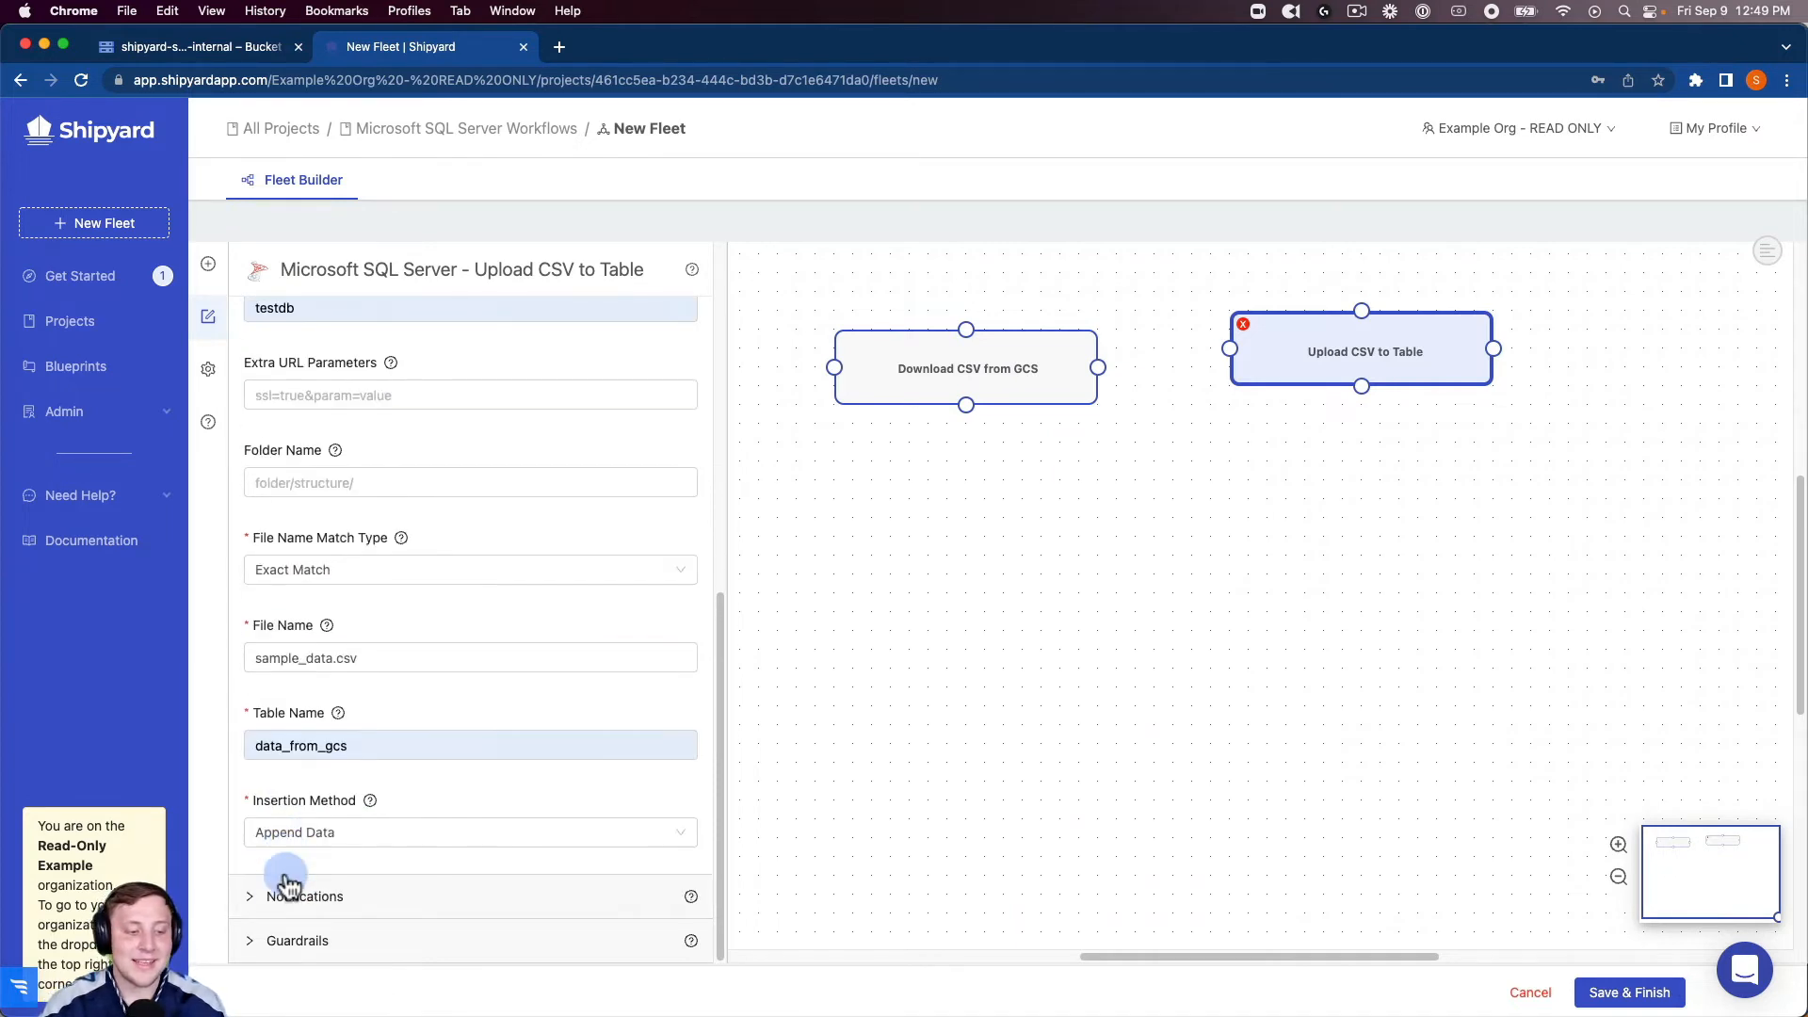
scroll(309, 765, down, 5)
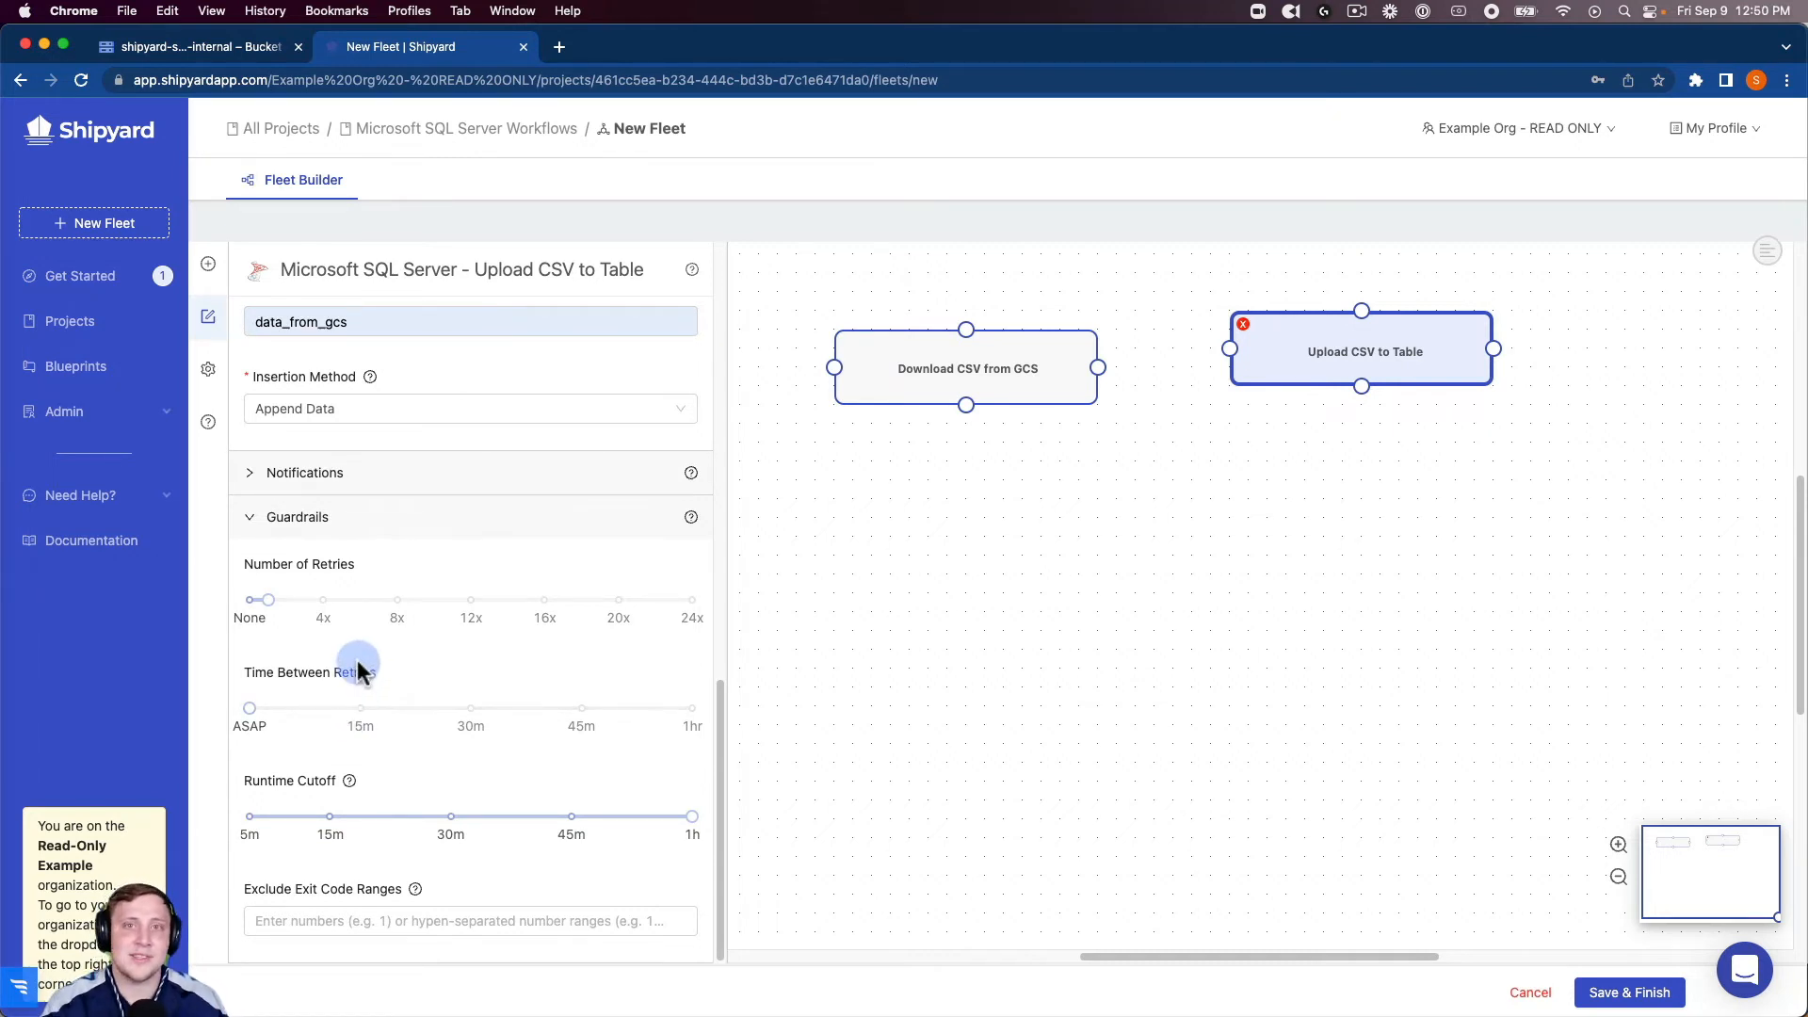
- Connect the Download CSV from GCS vessel to the Upload CSV to Table vessel
scroll(363, 613, up, 10)
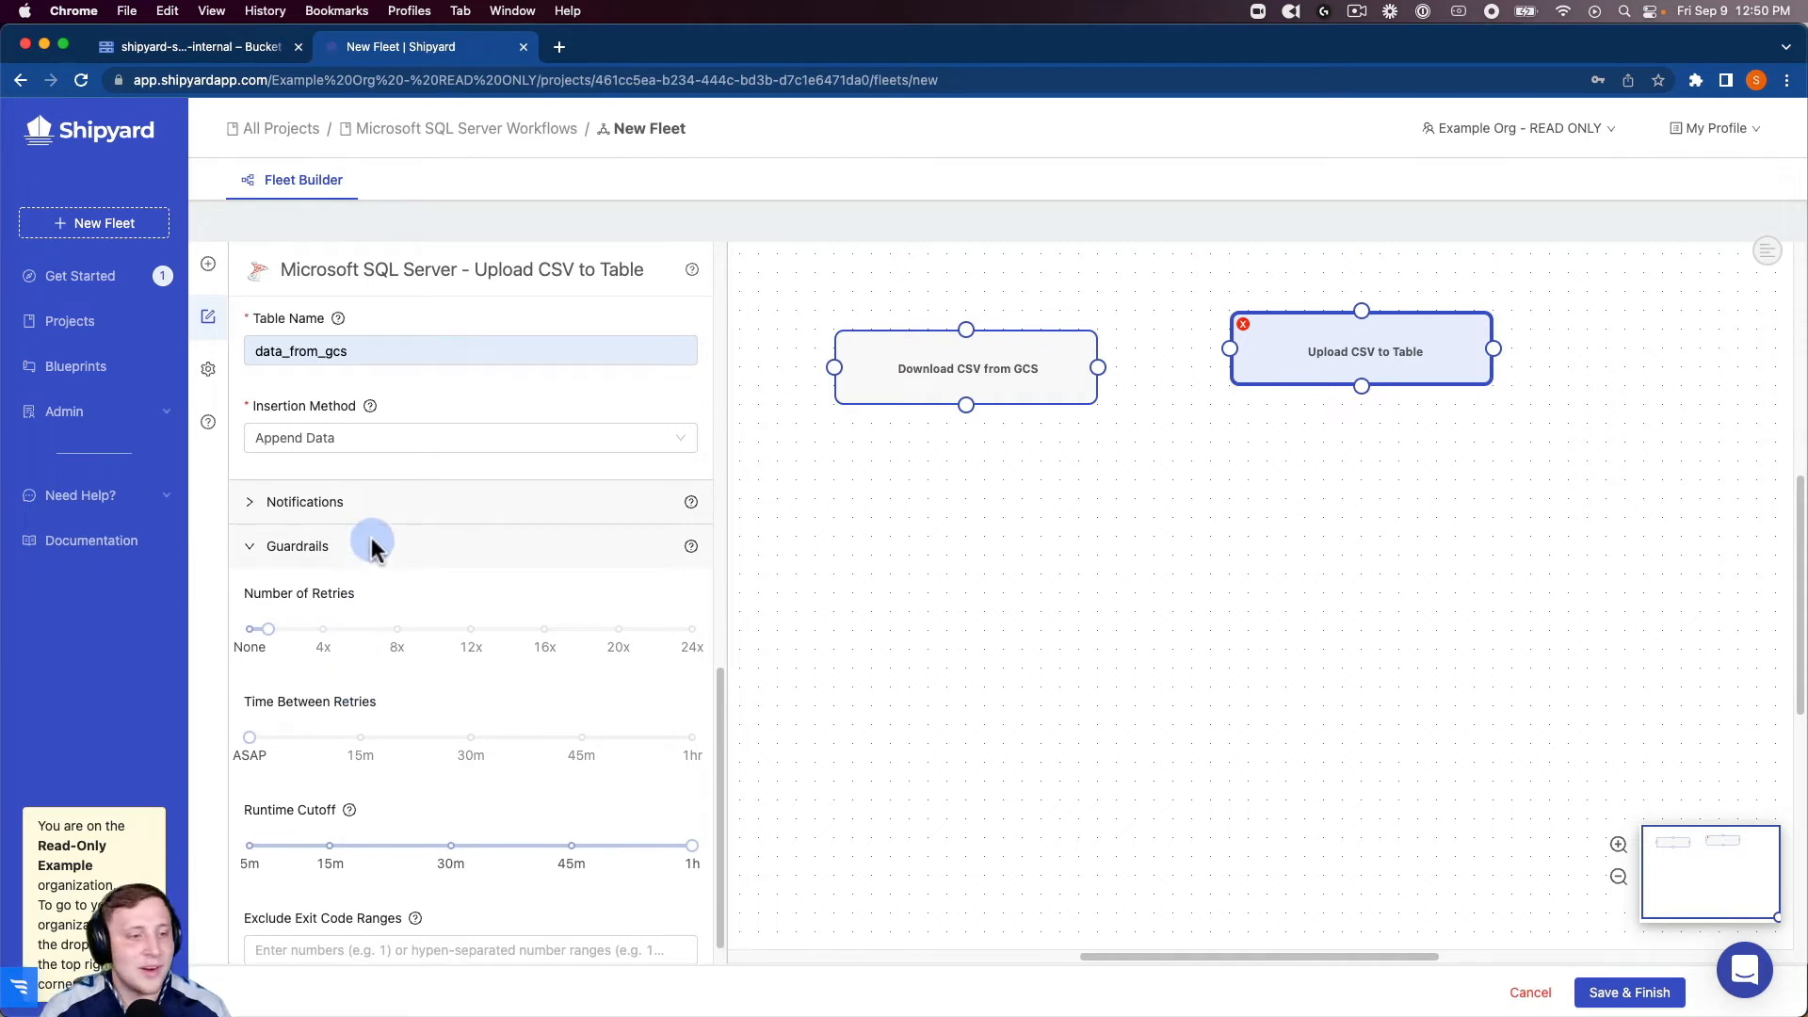
scroll(399, 433, up, 5)
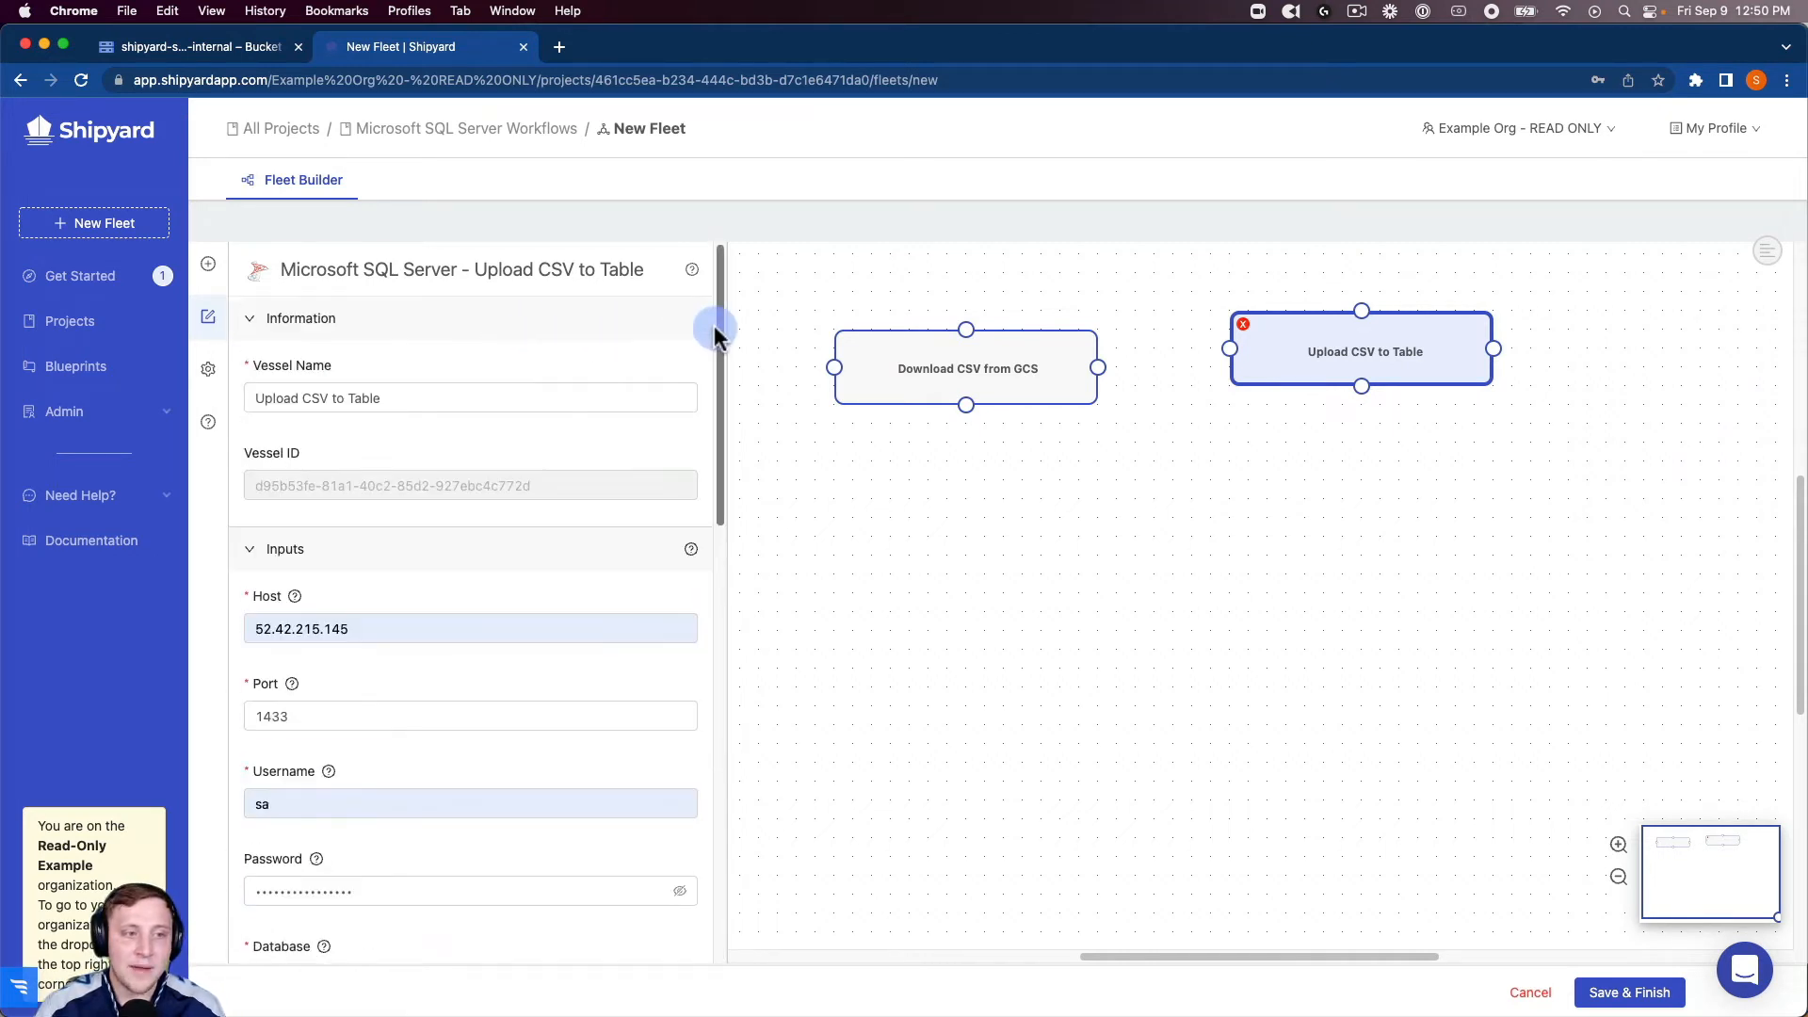
drag(1098, 367, 1230, 349)
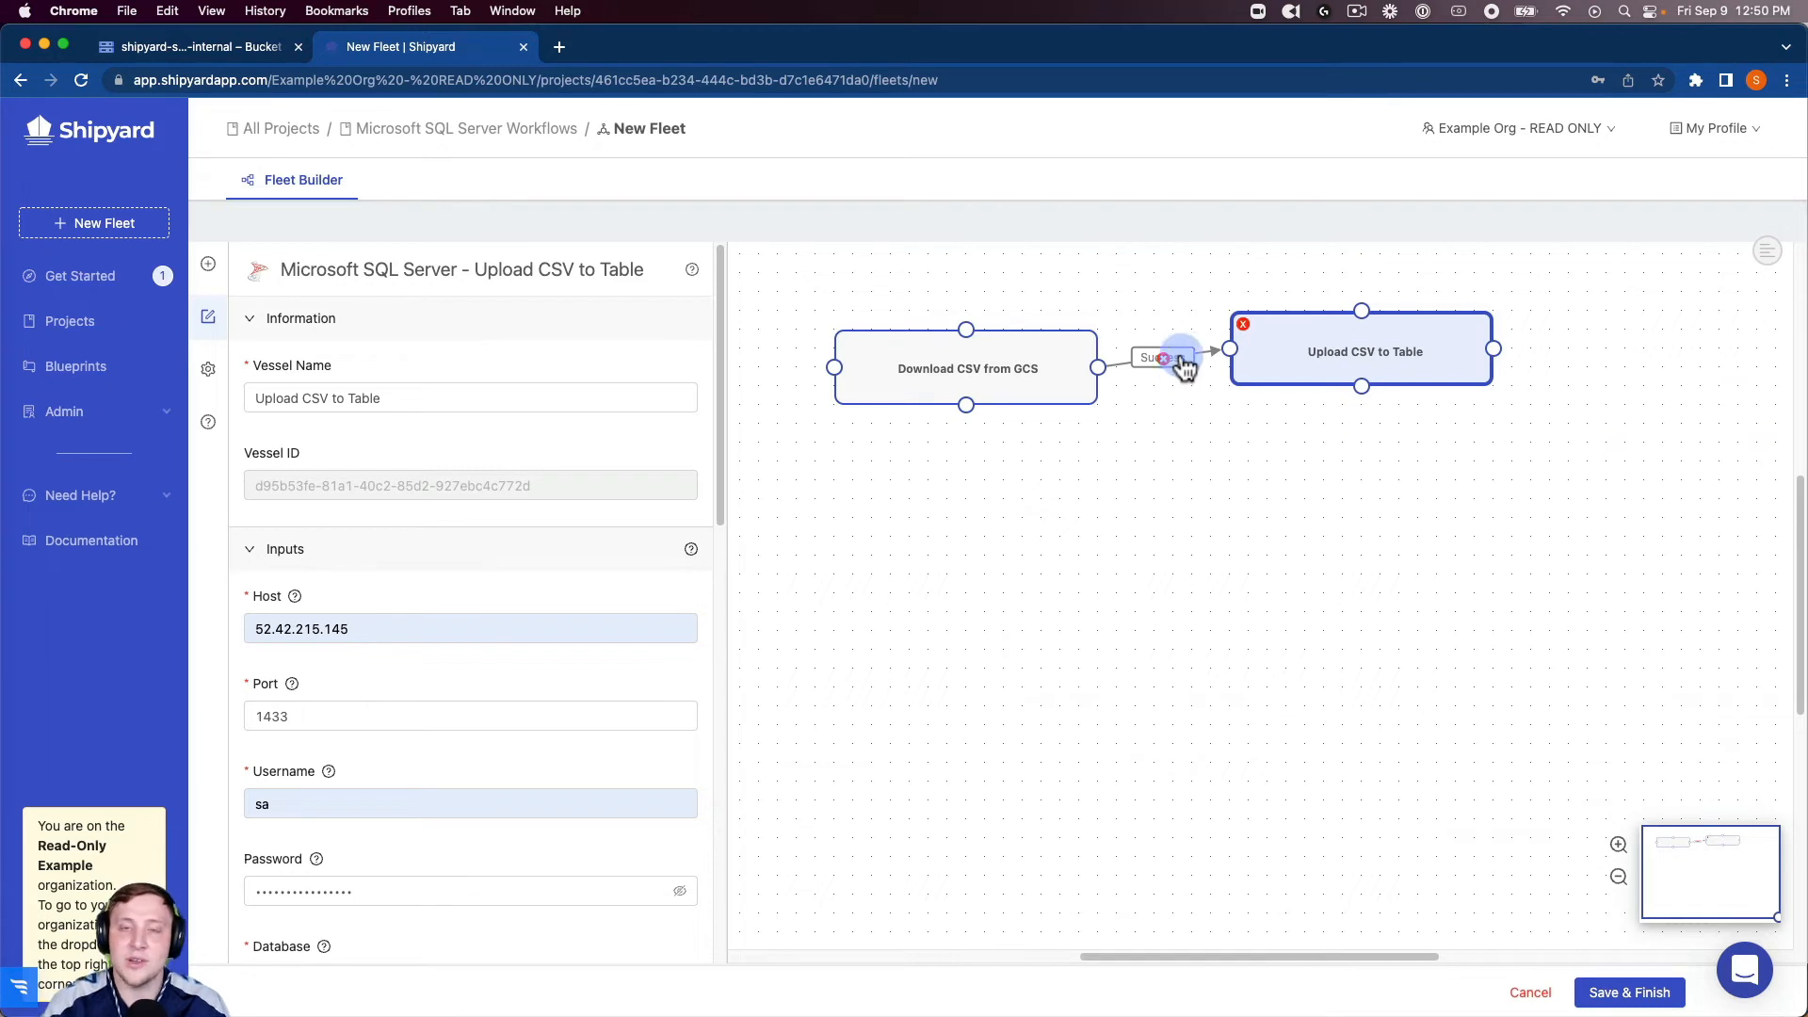
- Rename the fleet as Google Cloud Storage -> Microsoft SQL Server in the fleet settings
click(208, 381)
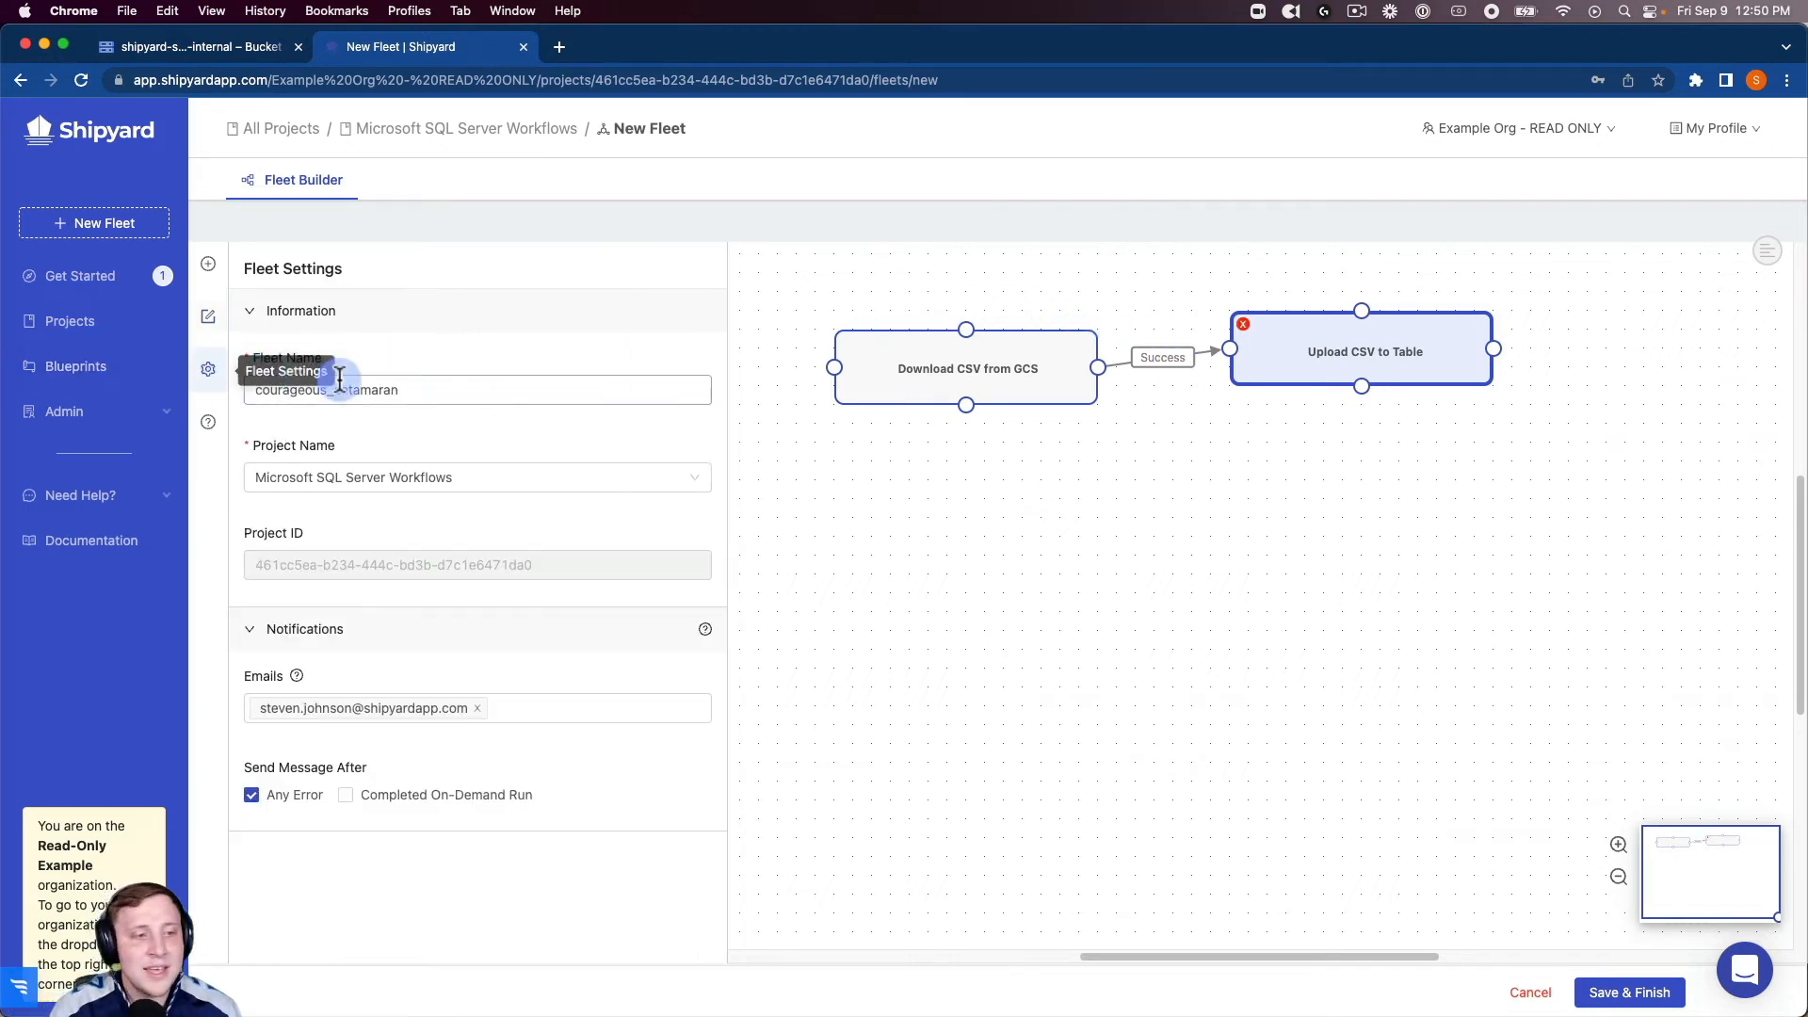
double_click(413, 394)
text(Google Cloud Sto)
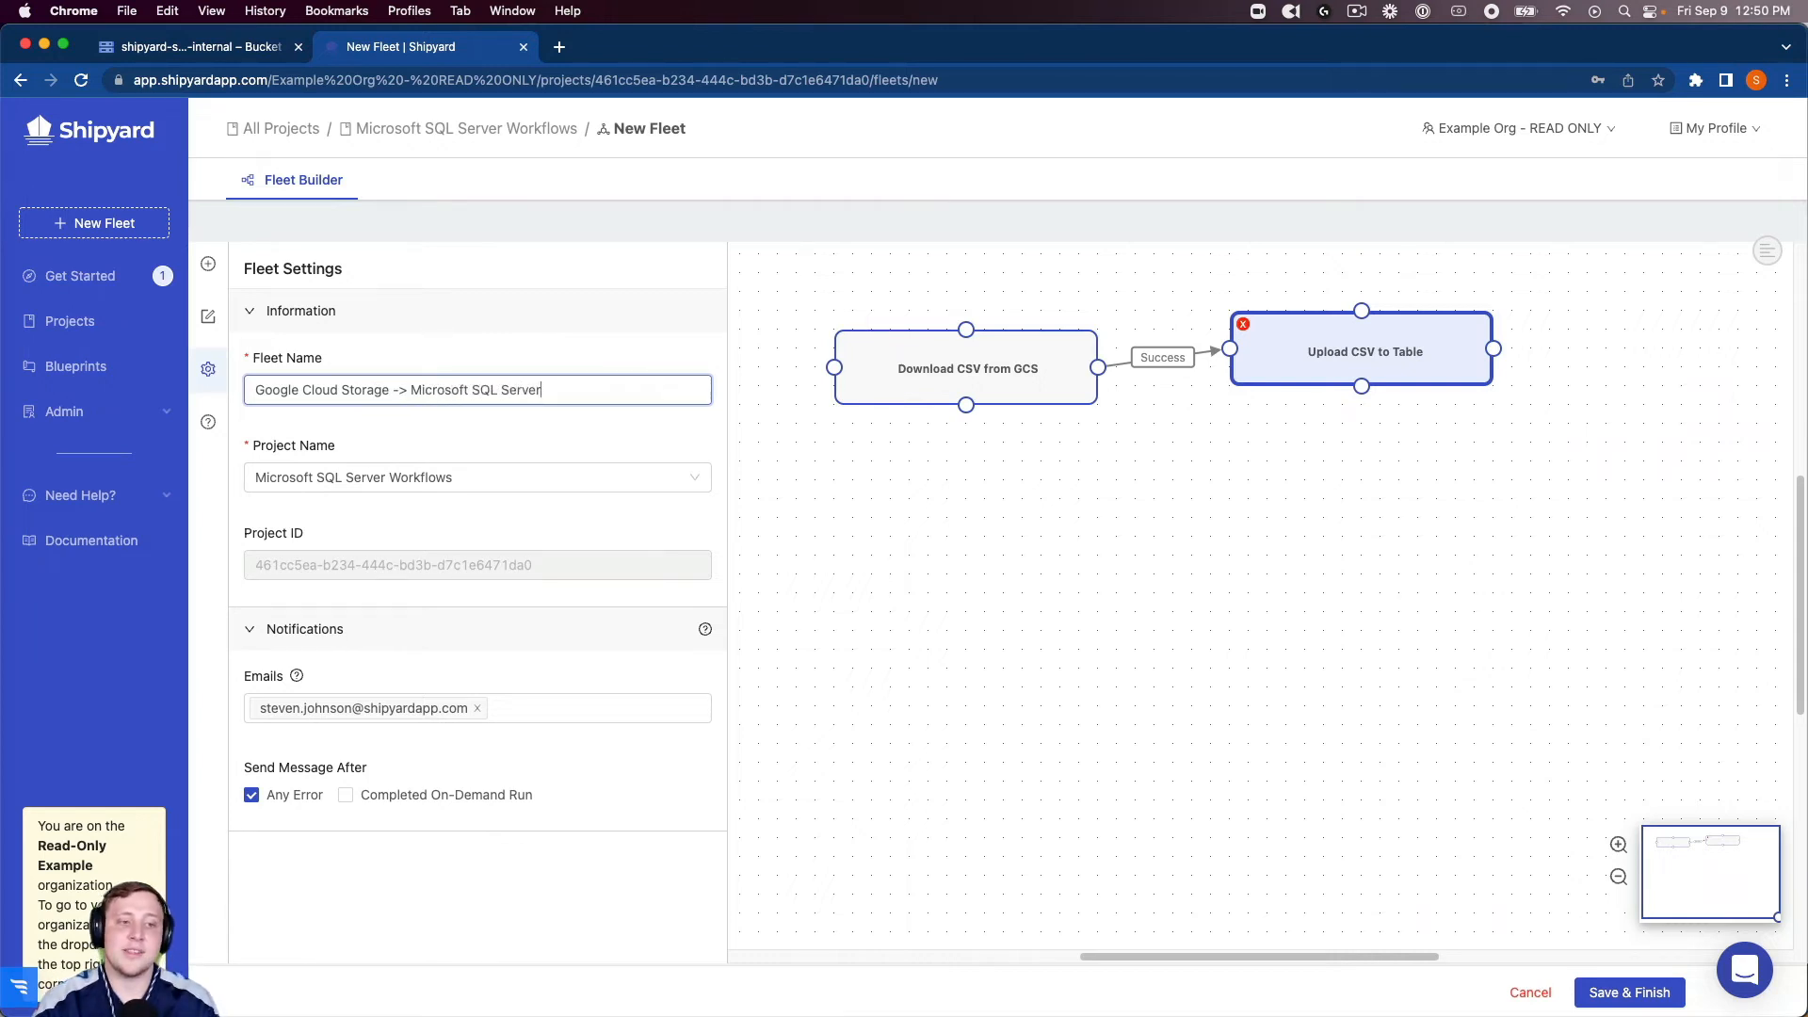
- Save the finished fleet and run it on demand
click(1655, 993)
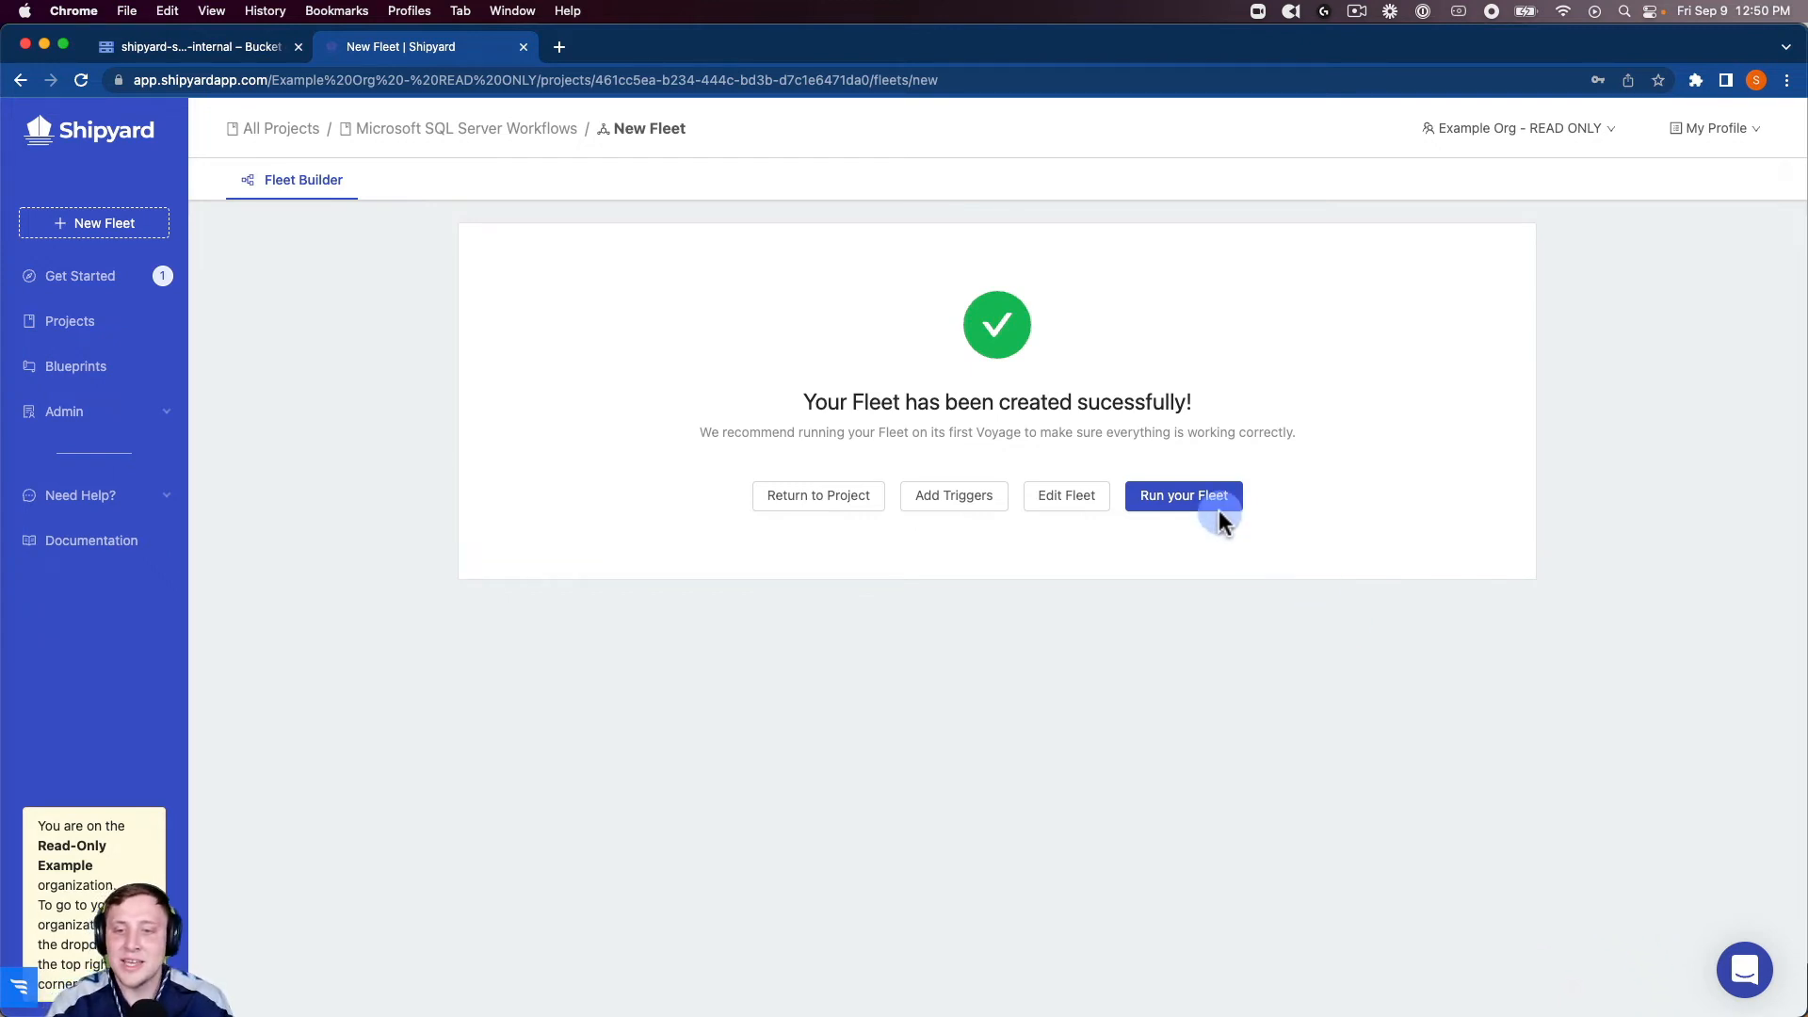
click(1192, 499)
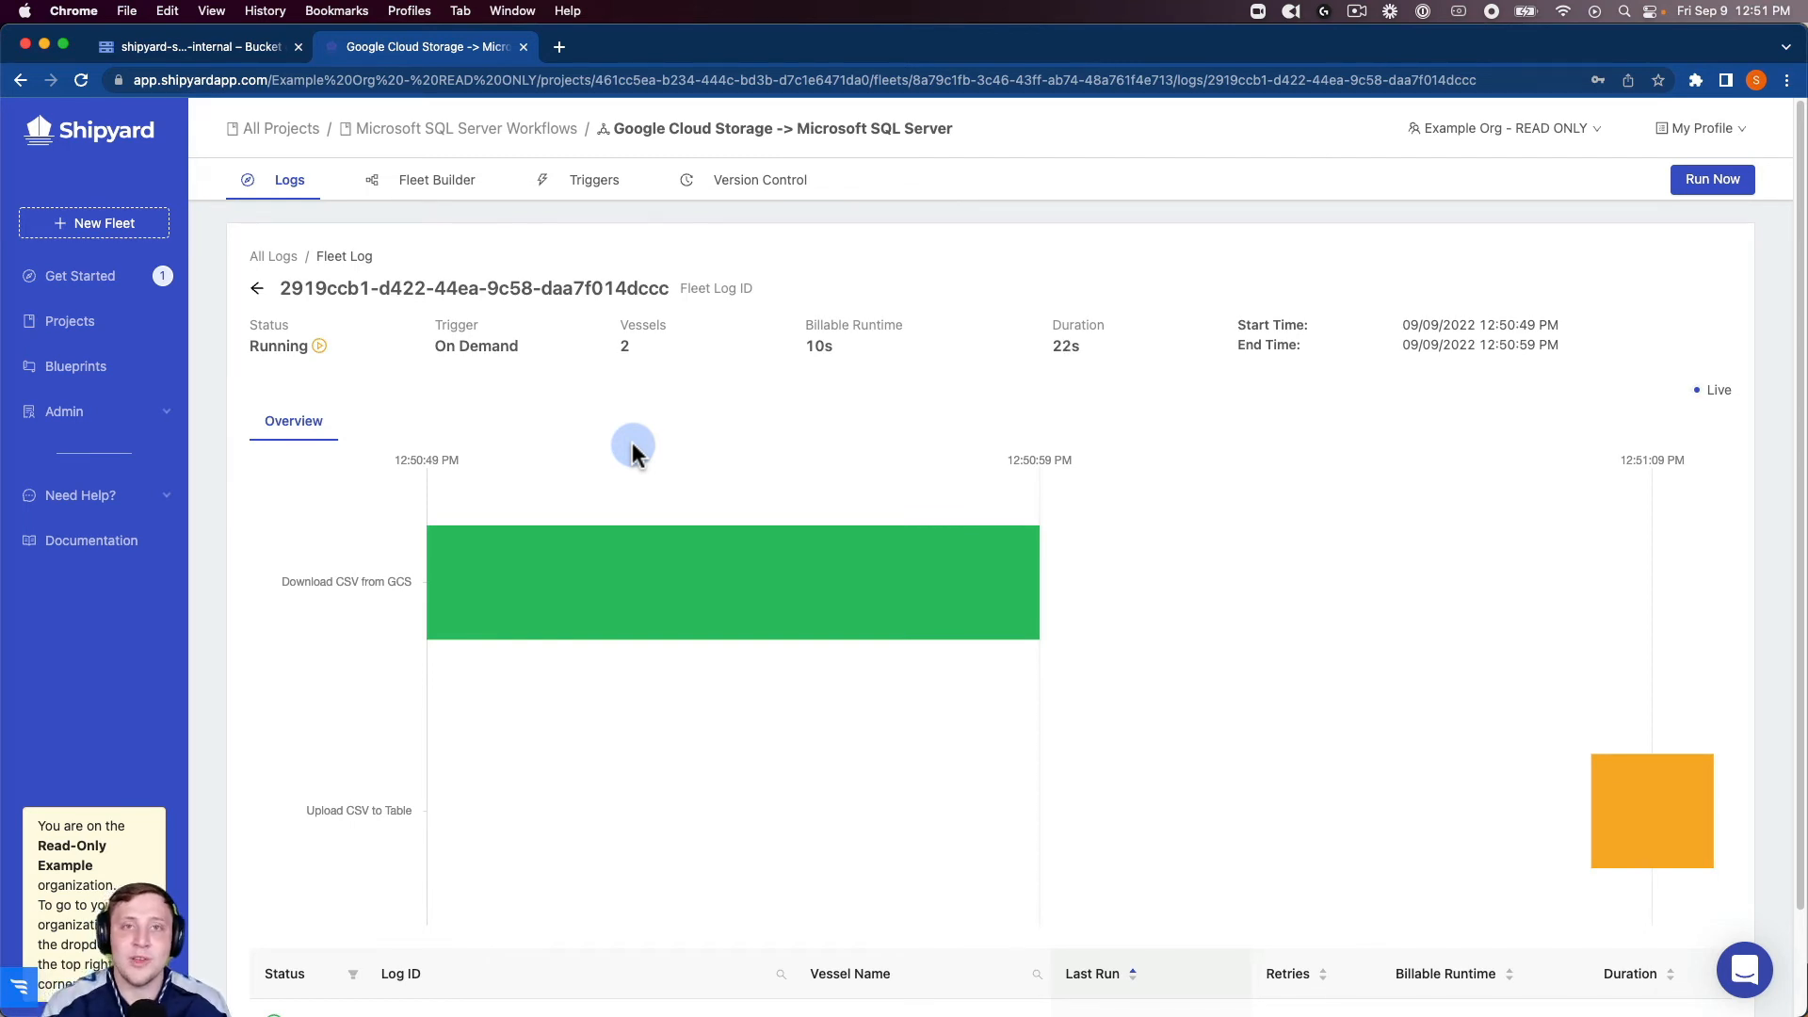
- Examine the Download CSV from GCS vessel's log output, including its environment variables, and return to the fleet log
mouse_move(584, 561)
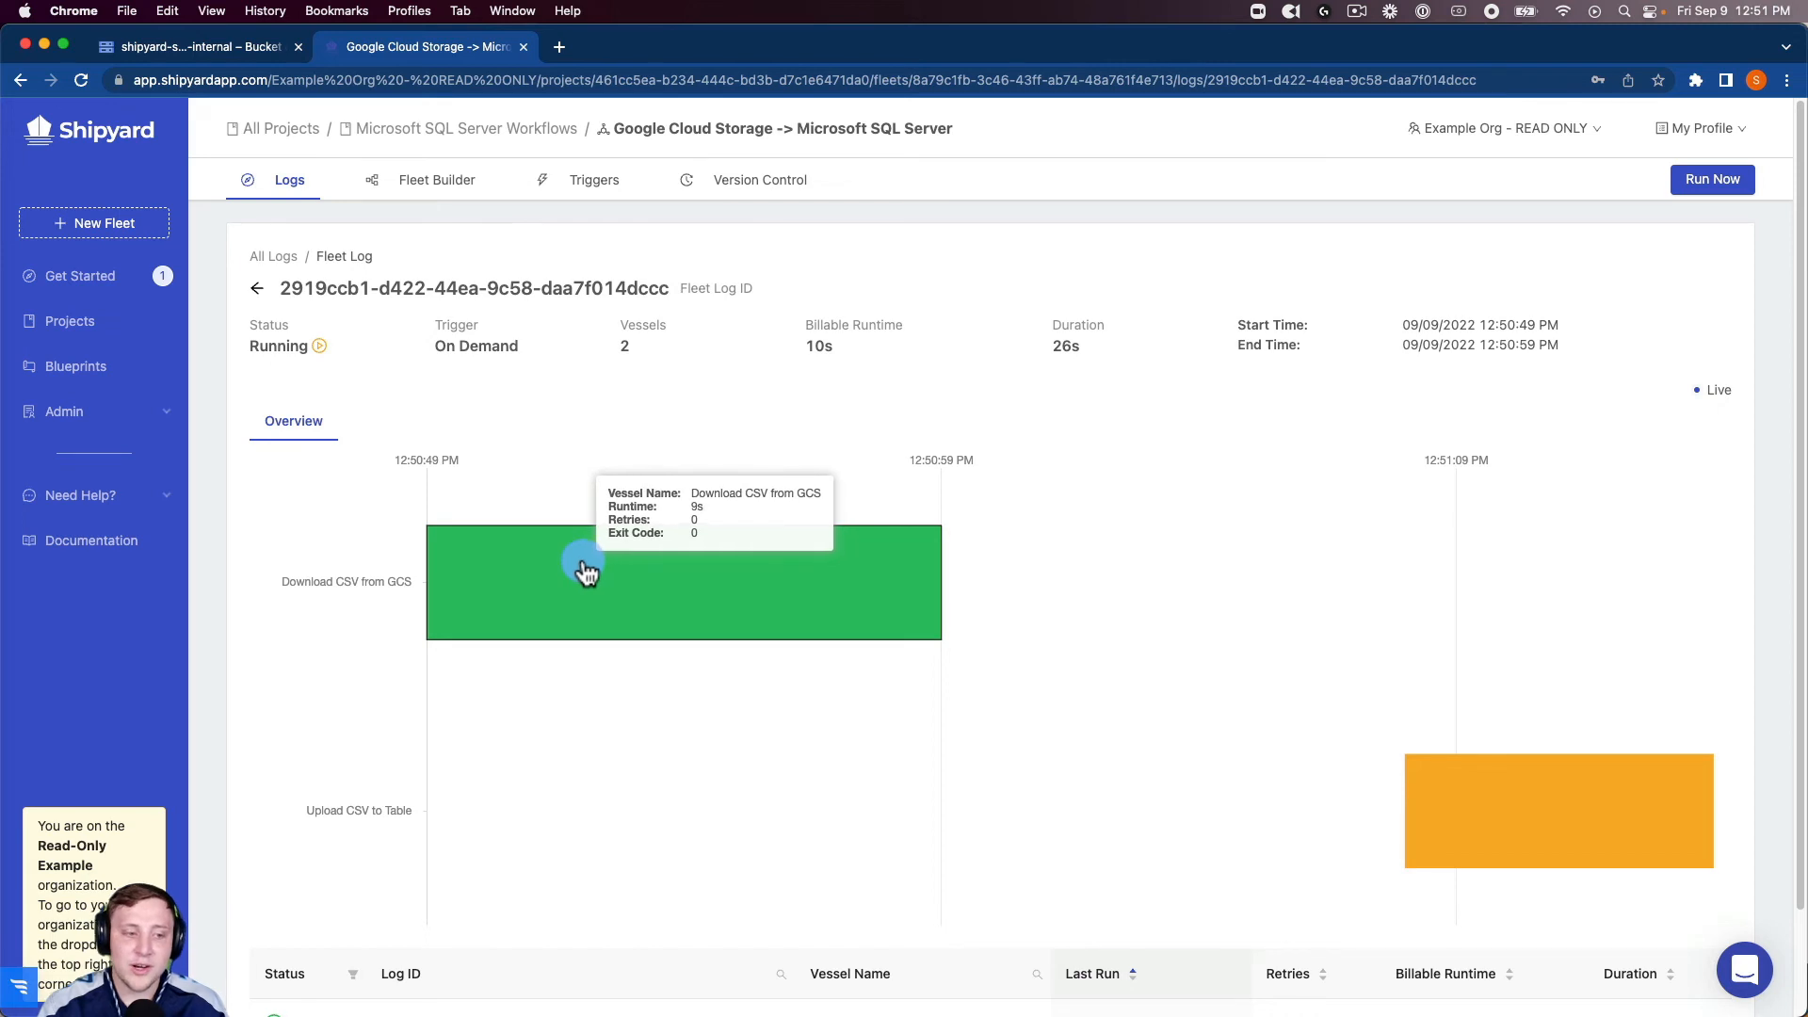
click(584, 567)
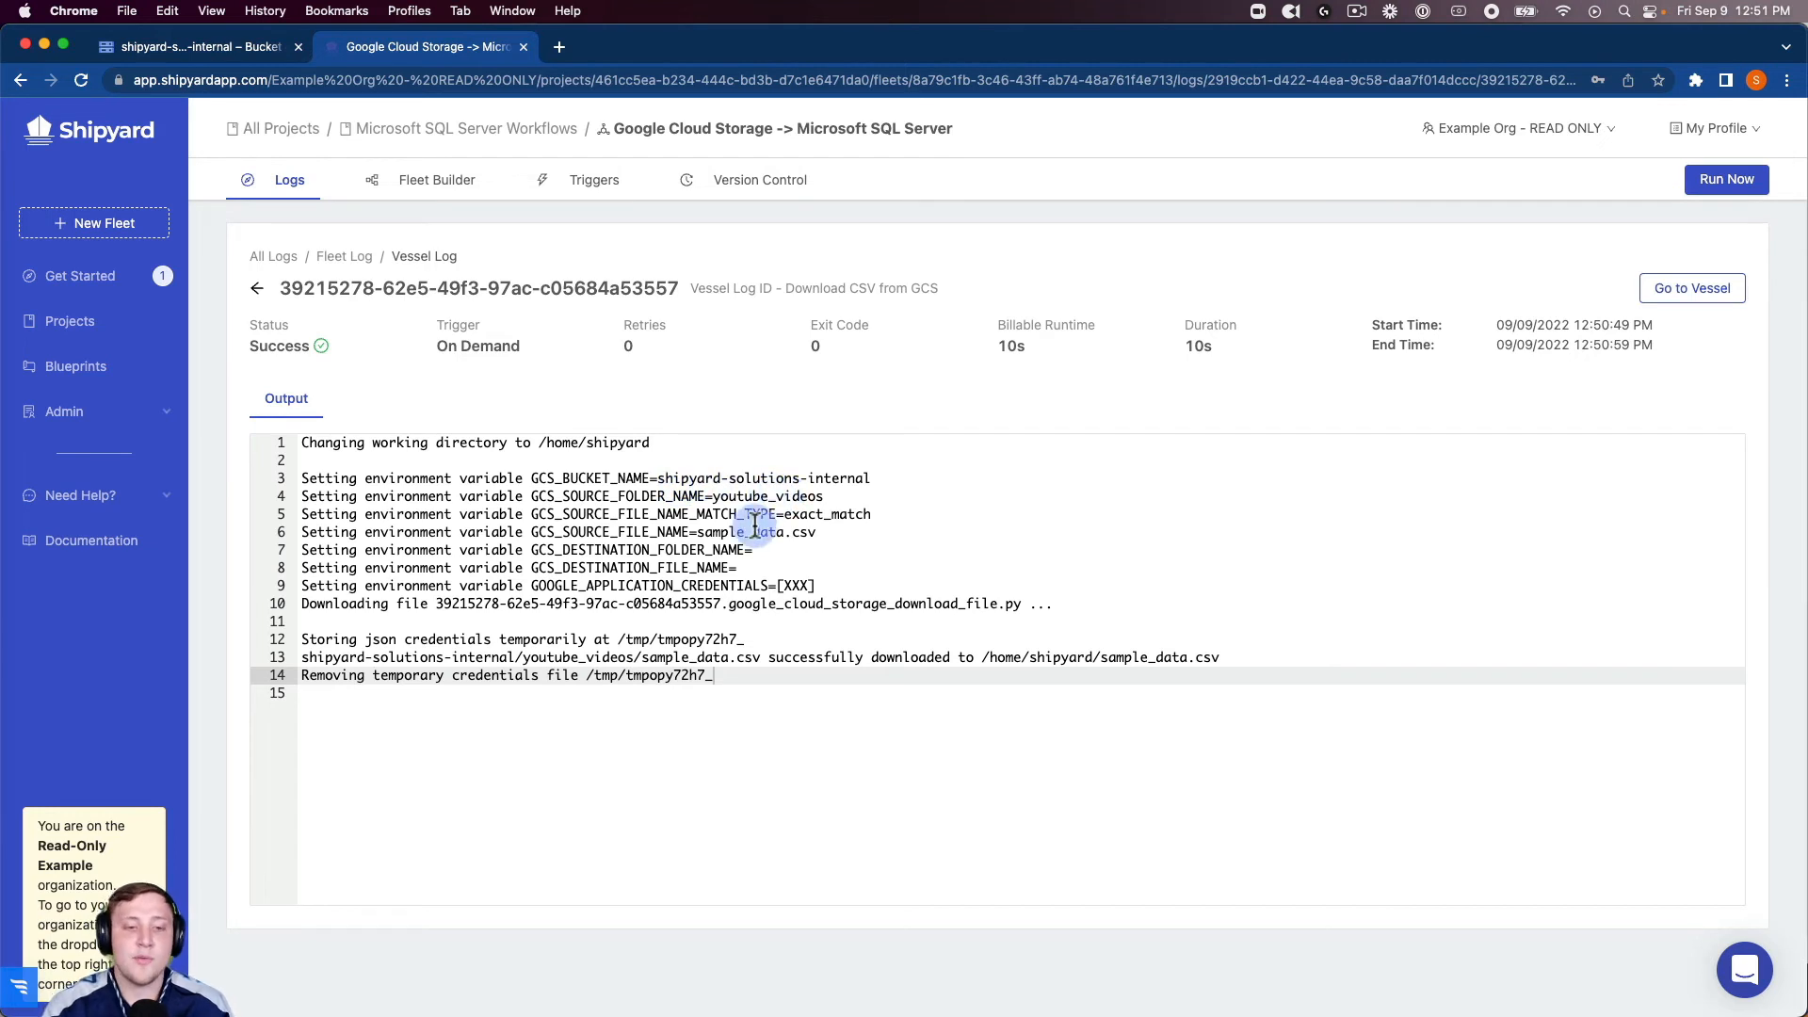
drag(680, 477, 777, 586)
click(807, 586)
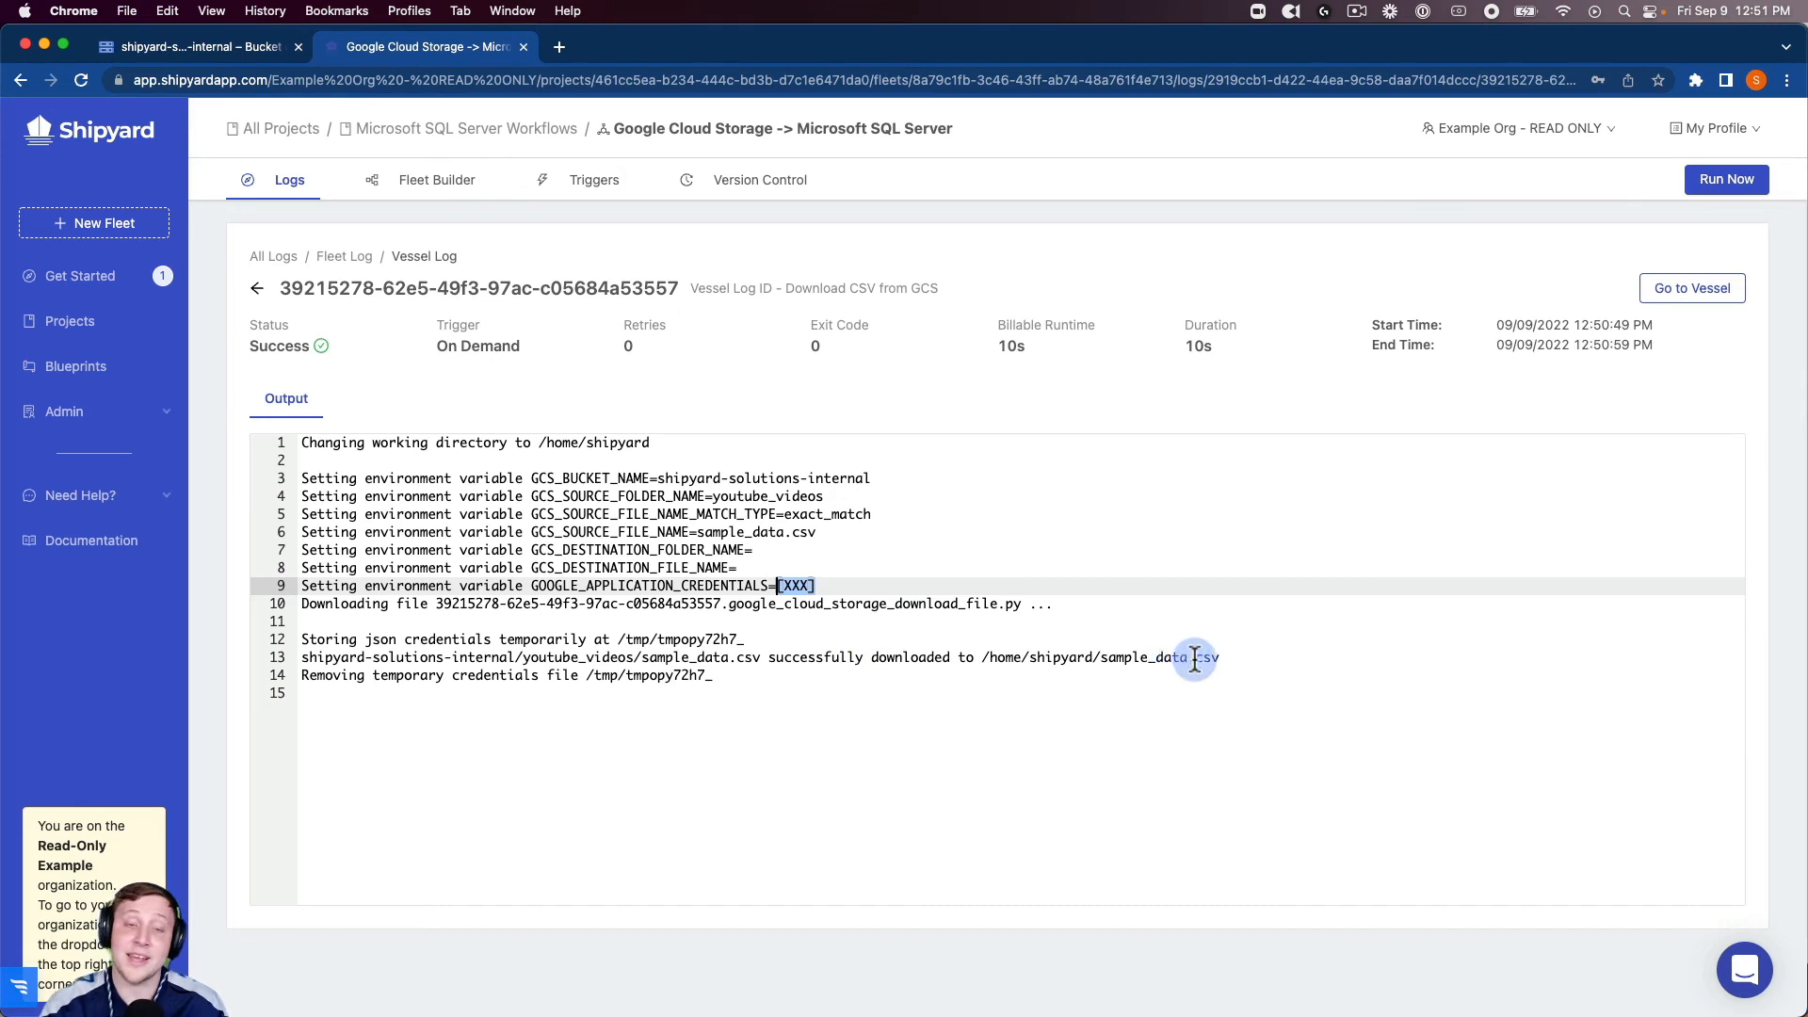
click(256, 288)
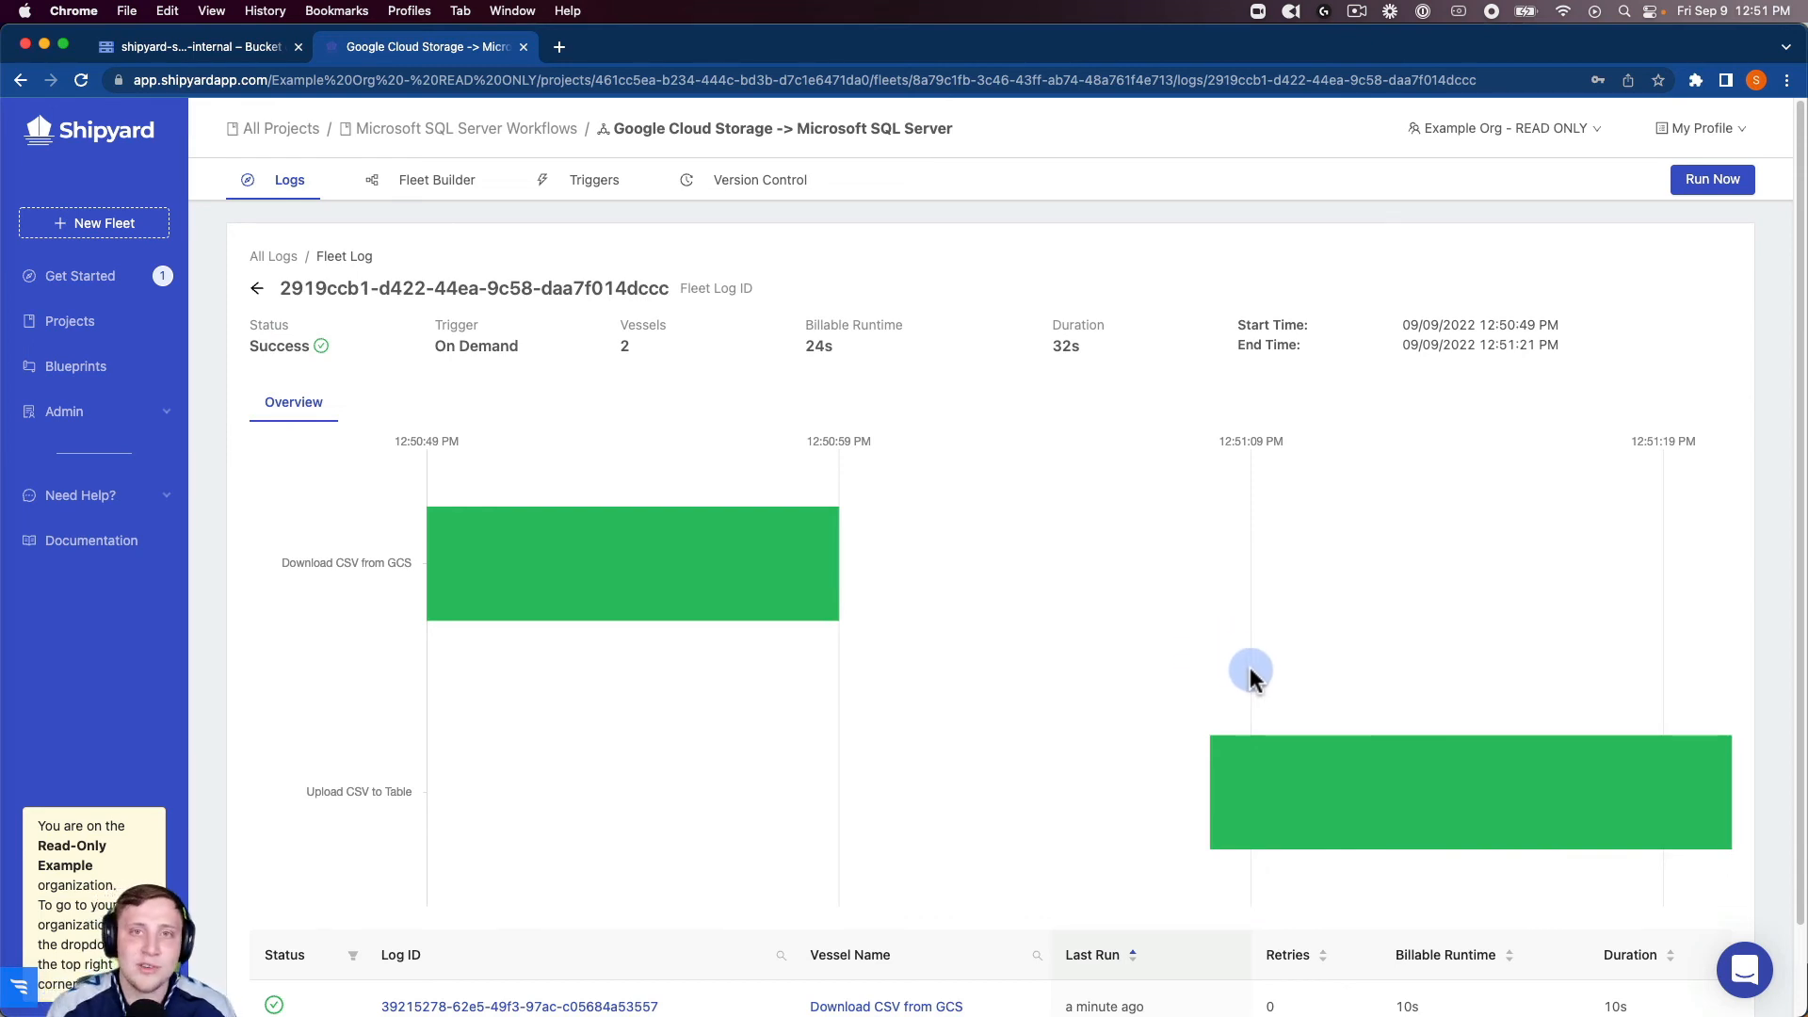
- Switch to SQLPro for MSSQL to check the dbo.data_from_gcs table in testdb
mouse_move(1316, 852)
mouse_move(1337, 1014)
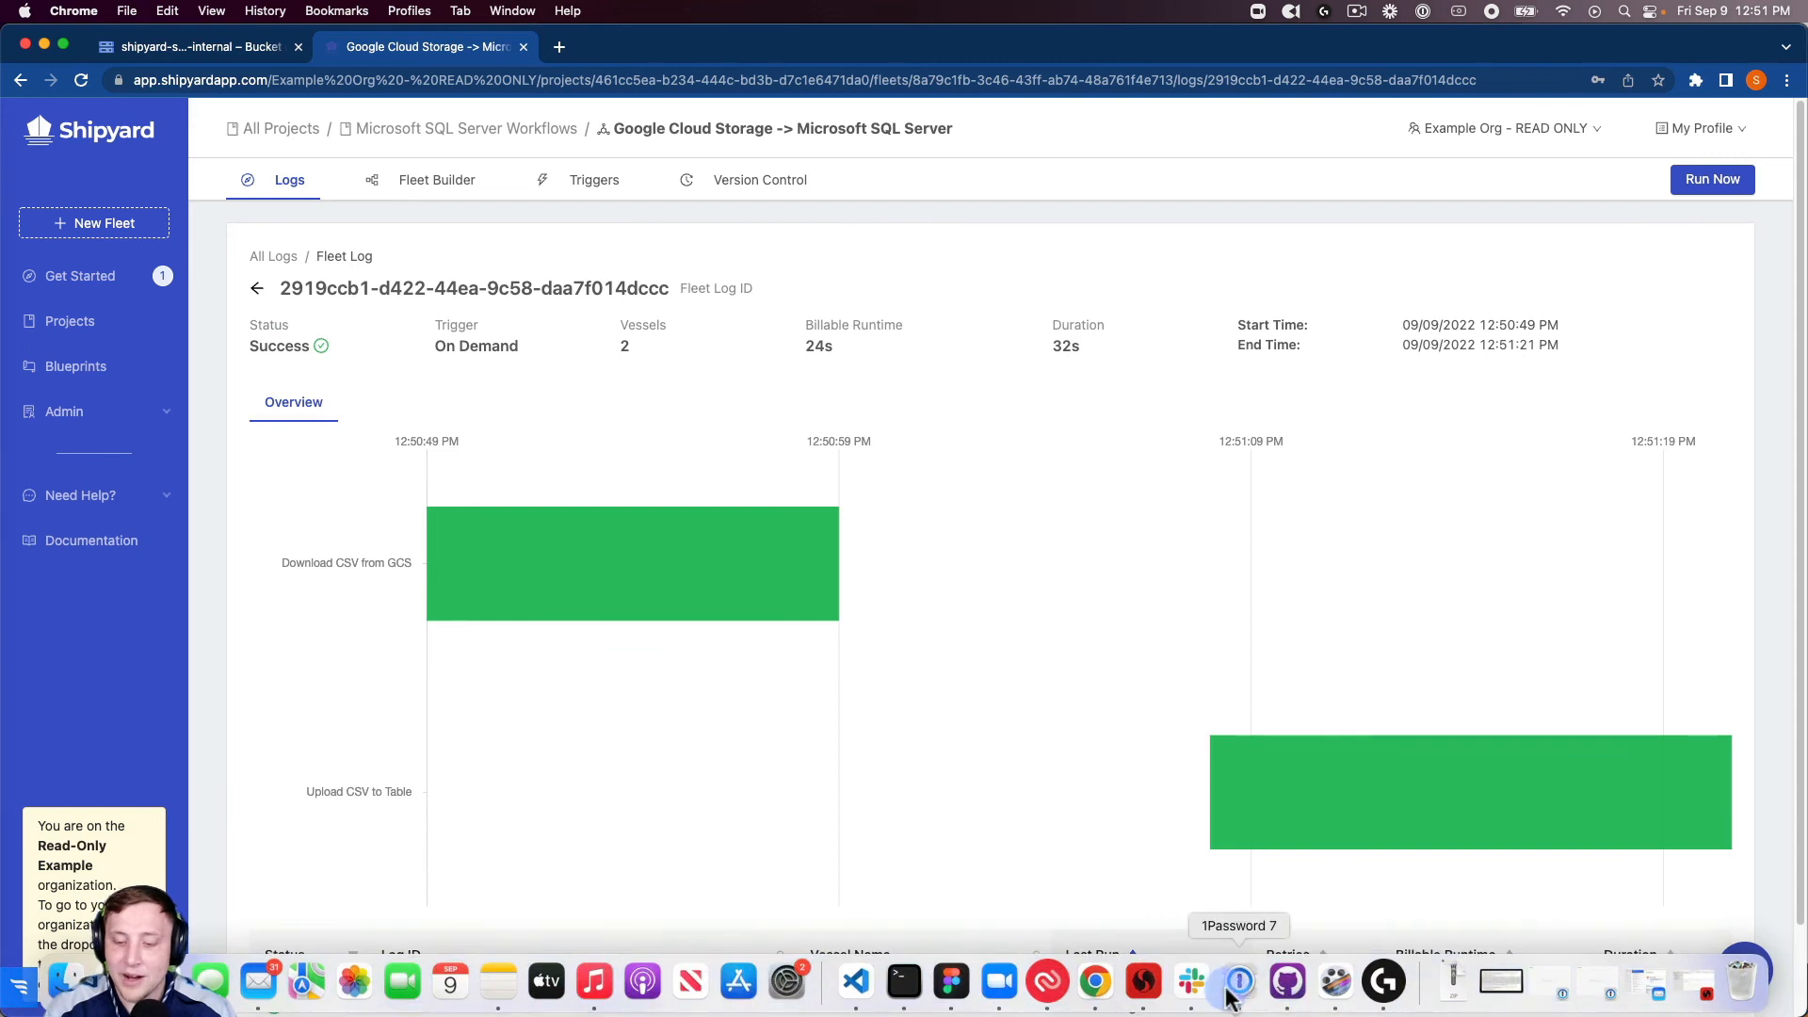
click(1151, 989)
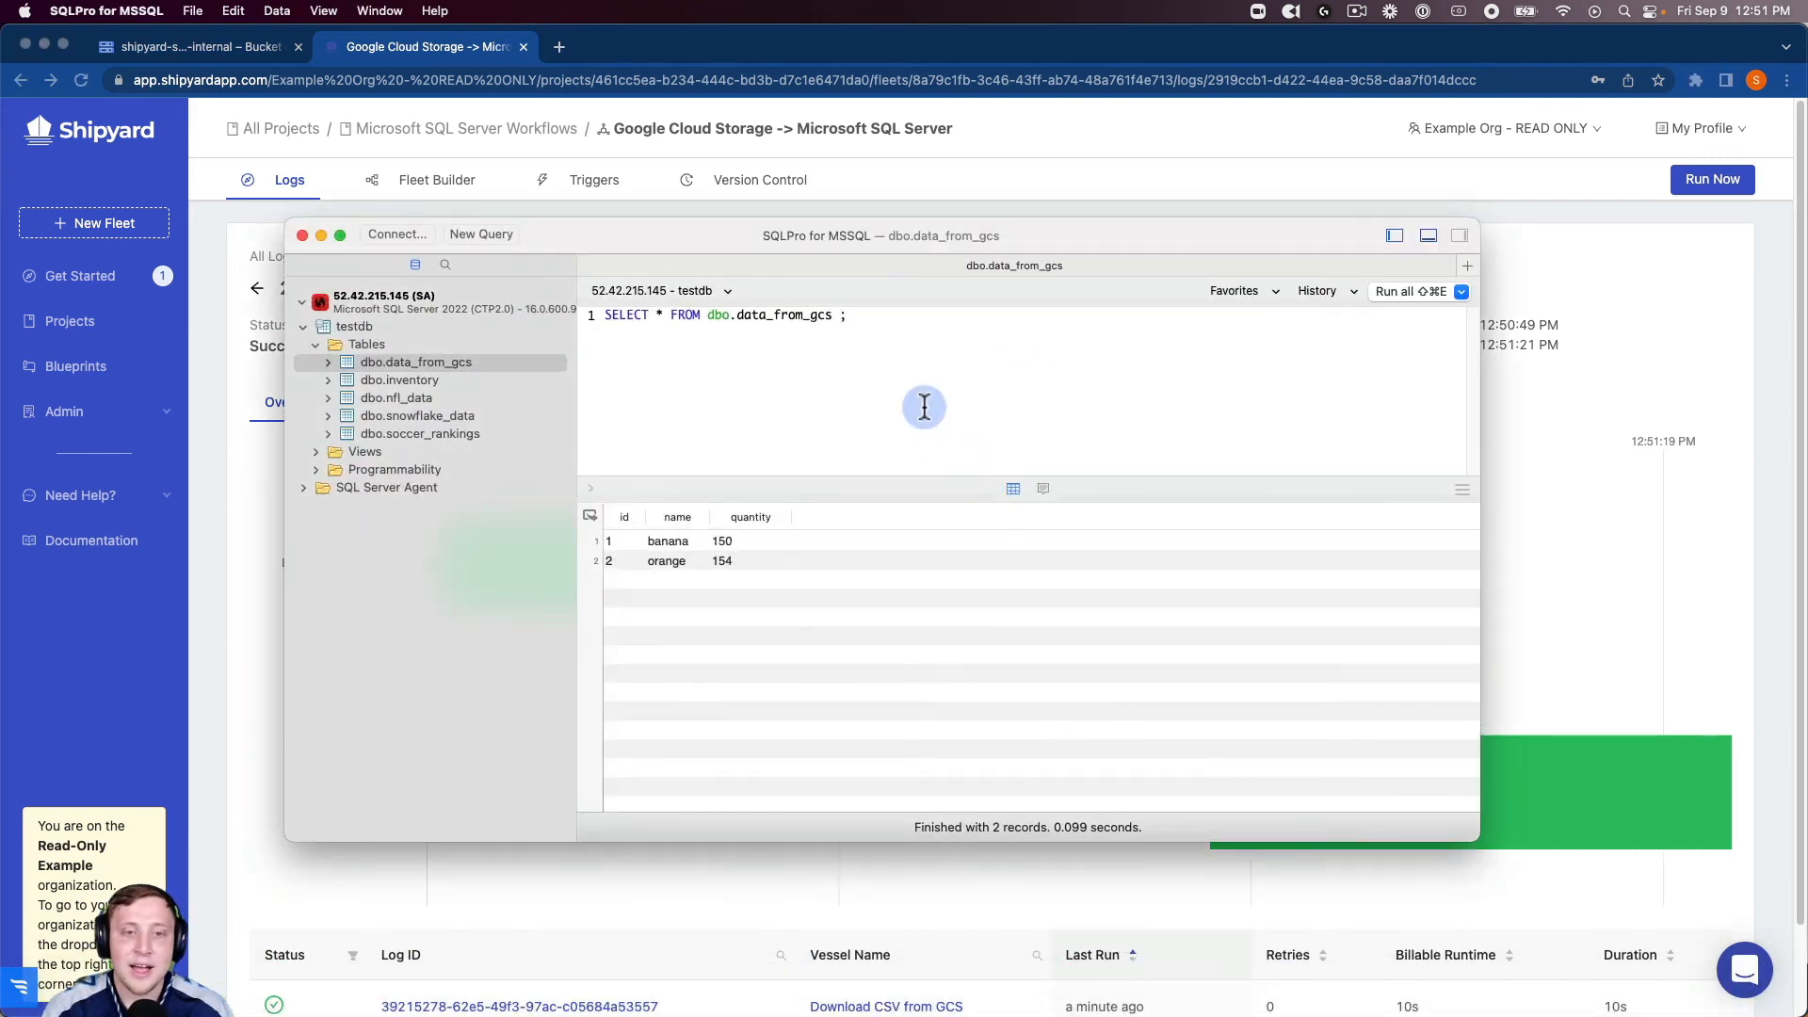